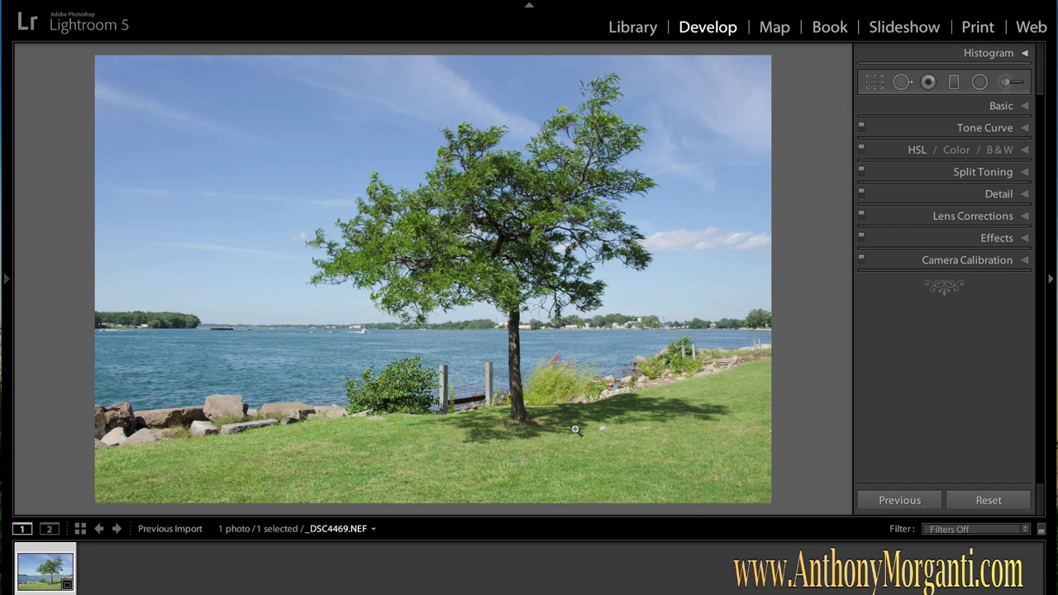
Step: Expand the Basic panel and pull Highlights all the way down to −100
left_click(1027, 108)
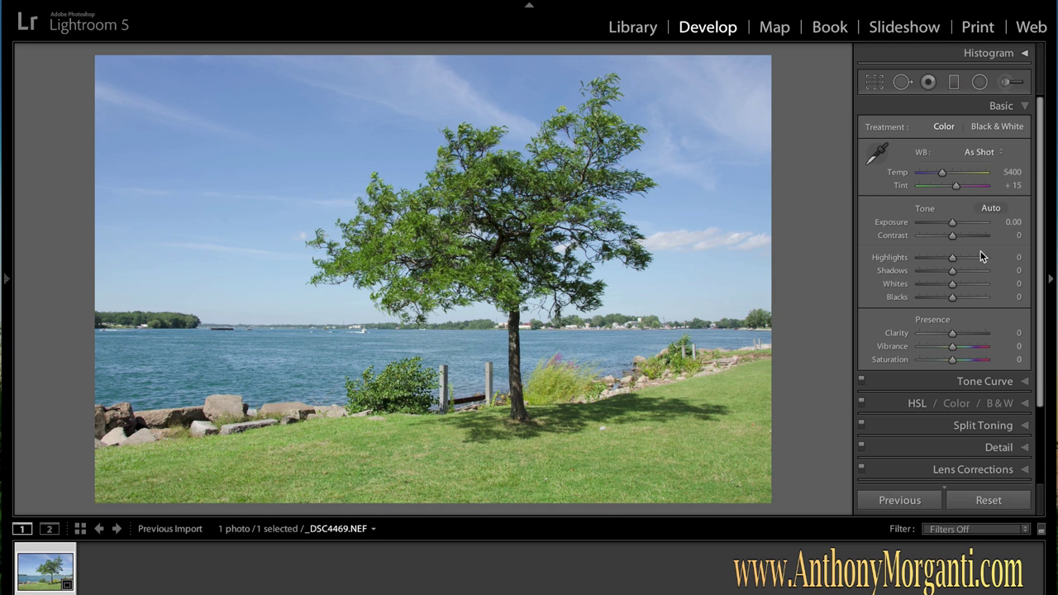
left_click_drag(954, 258, 891, 257)
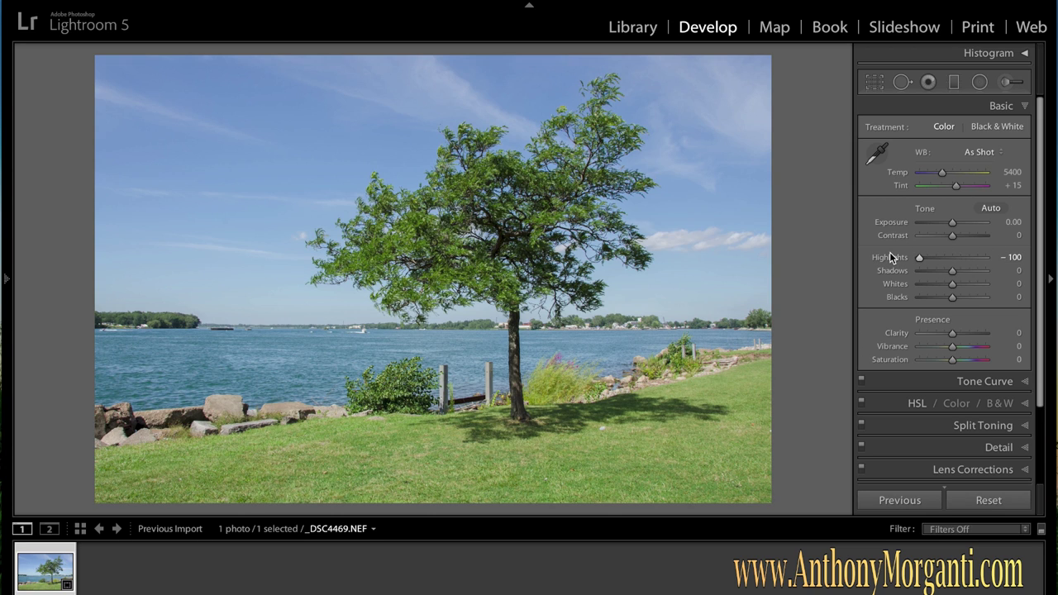
Step: Set Shadows to +100, Whites to +45 and Blacks to −45 while watching the clipping preview
left_click_drag(956, 272, 1014, 279)
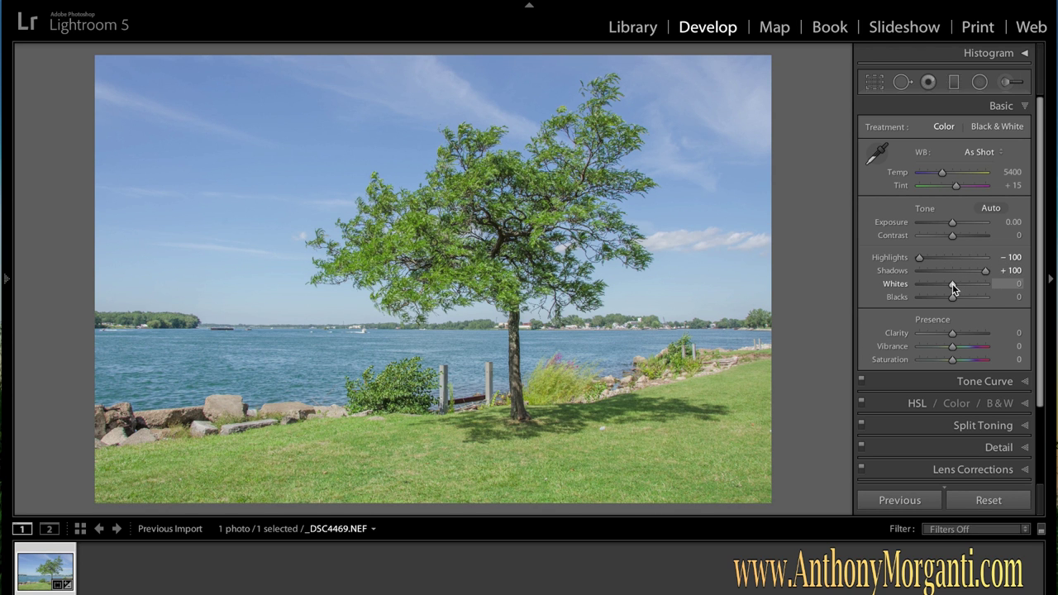
key("alt")
left_click_drag(953, 283, 966, 286)
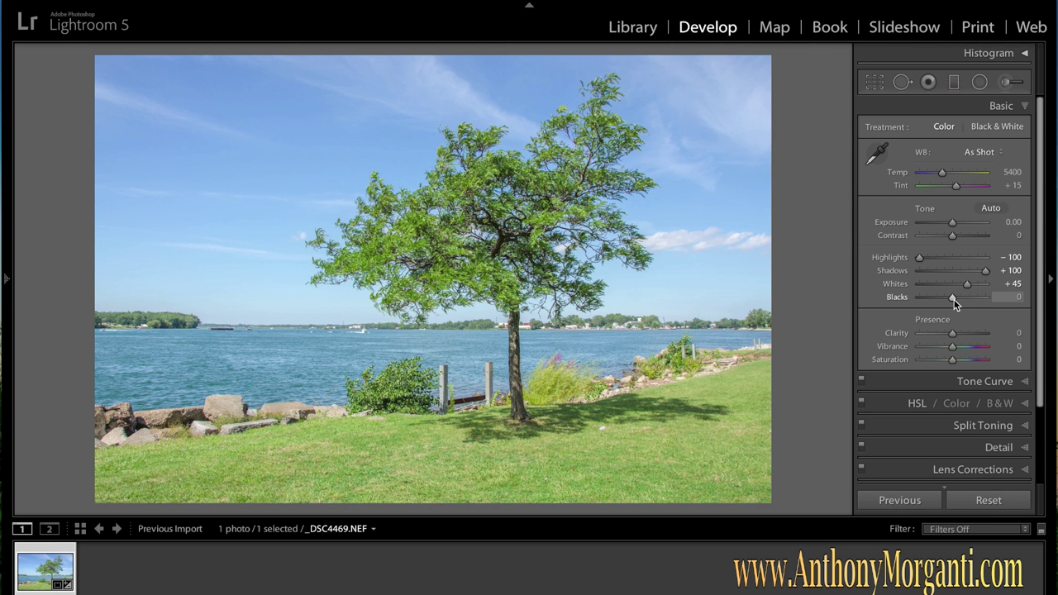
key("alt")
left_click_drag(953, 297, 938, 301)
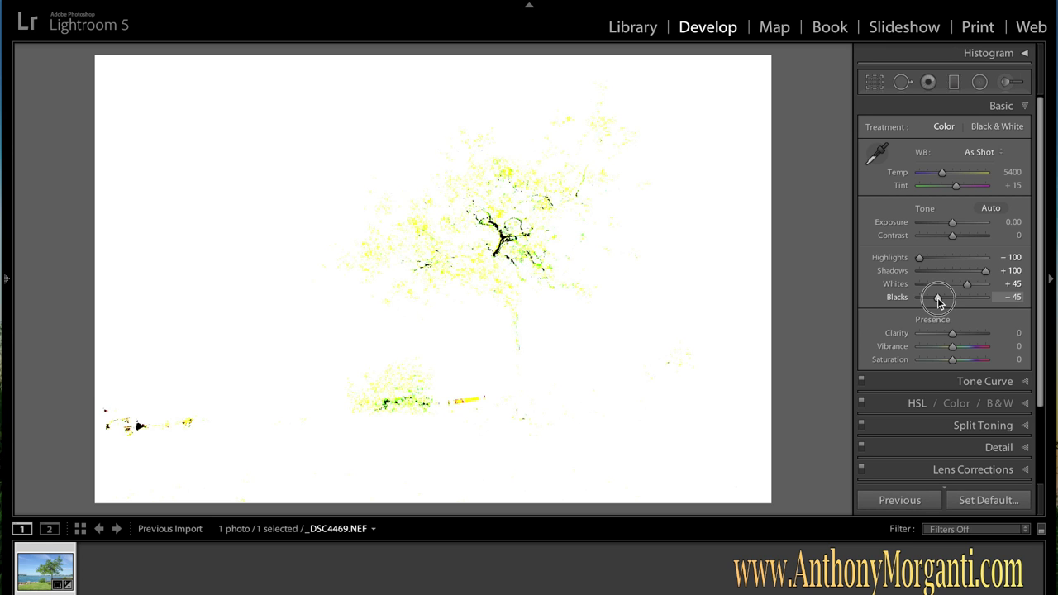
left_click_drag(938, 299, 937, 297)
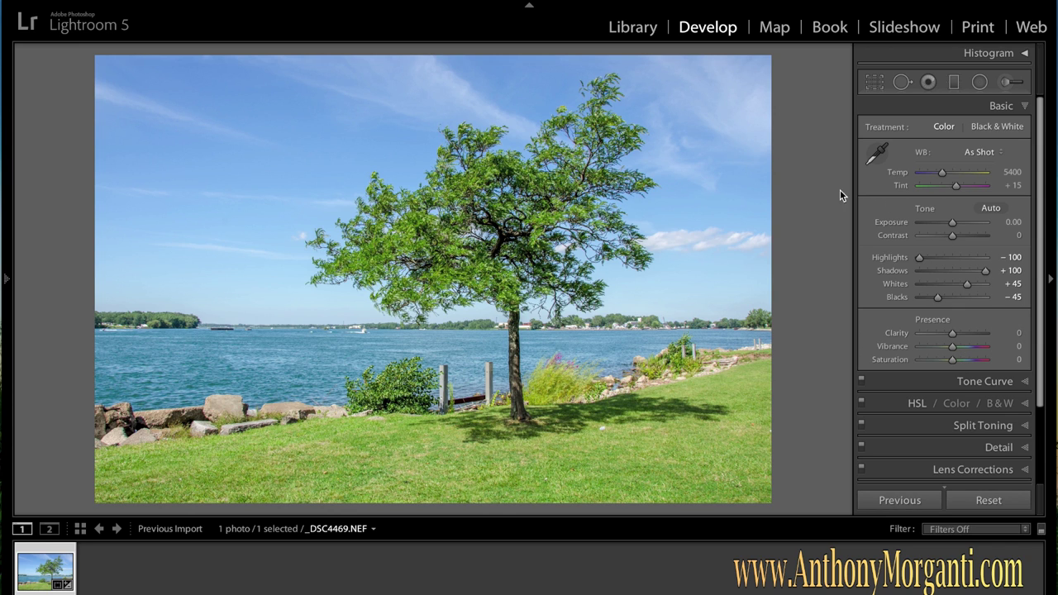
Step: Raise Contrast to +20, collapse the Basic panel, and switch to the Adjustment Brush with exposure reset to zero
left_click(954, 238)
left_click_drag(954, 238, 960, 236)
left_click(1024, 106)
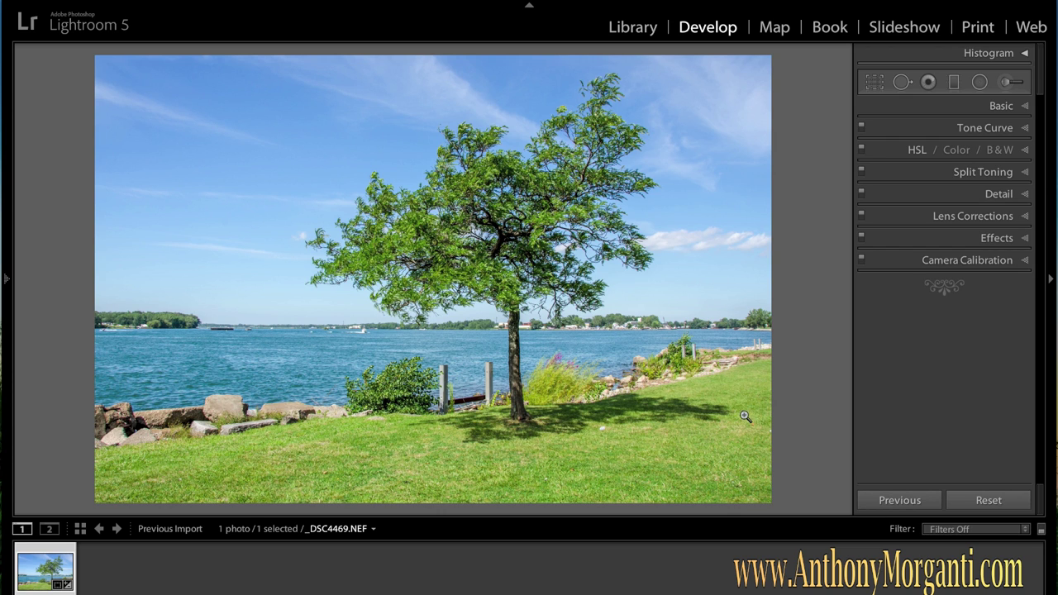
left_click(1010, 83)
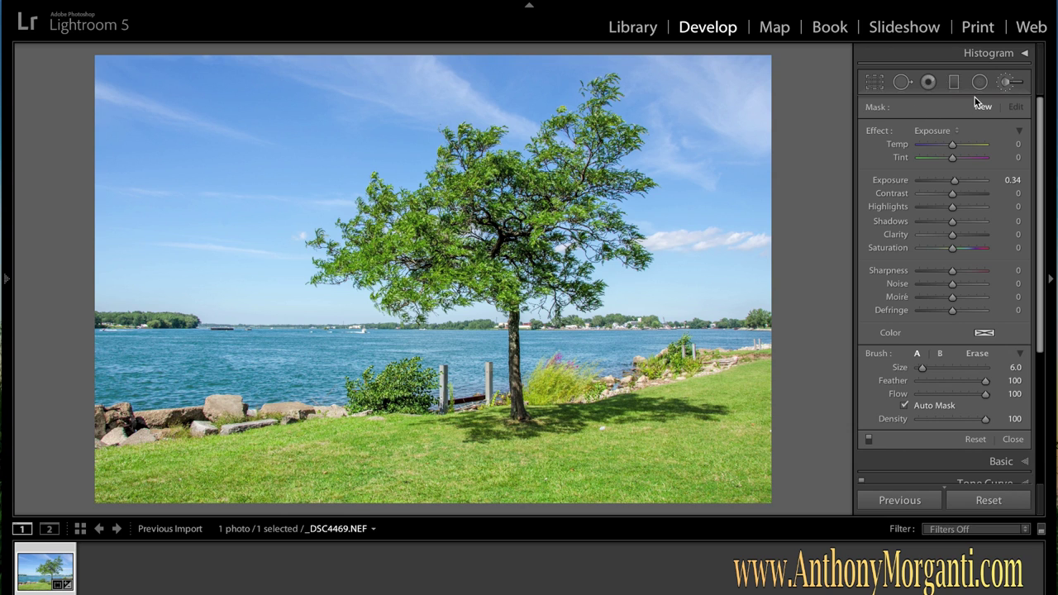
double_click(879, 131)
Step: Paint the foreground grass with an enlarged brush at Exposure −0.66, easing it to about −0.52
left_click_drag(952, 181, 948, 182)
key("bracketright")
key("bracketright")
key("bracketright")
key("bracketright")
key("bracketright")
key("bracketright")
key("bracketright")
key("bracketright")
key("bracketright")
mouse_move(359, 442)
left_mouse_down()
mouse_move(336, 499)
mouse_move(307, 524)
left_mouse_up()
mouse_move(359, 435)
left_mouse_down()
mouse_move(239, 465)
mouse_move(180, 457)
left_mouse_up()
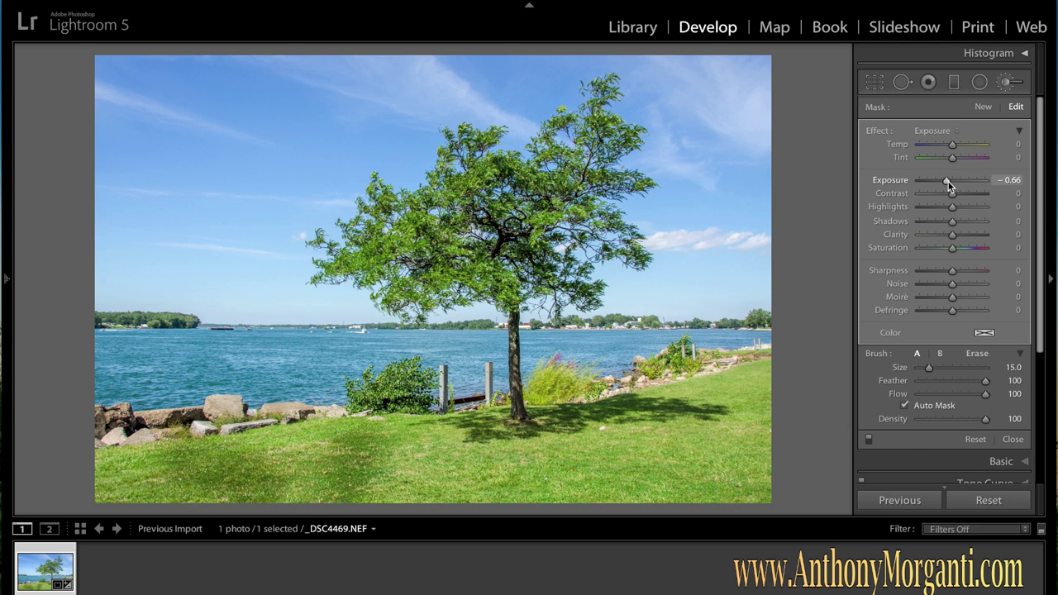
left_click_drag(948, 185, 947, 184)
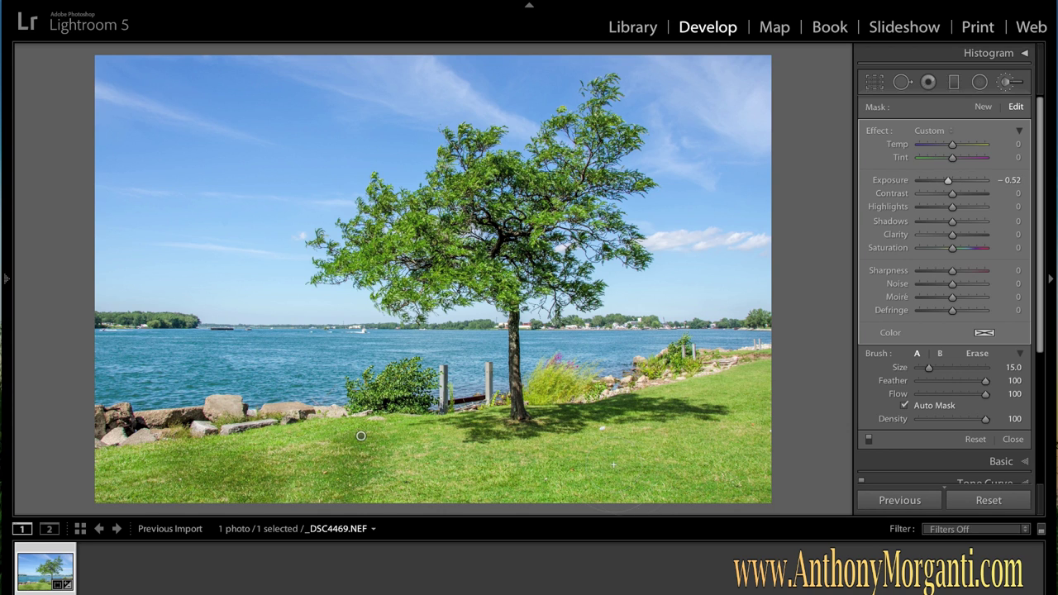
mouse_move(591, 426)
left_mouse_down()
mouse_move(646, 459)
mouse_move(680, 449)
mouse_move(737, 399)
left_mouse_up()
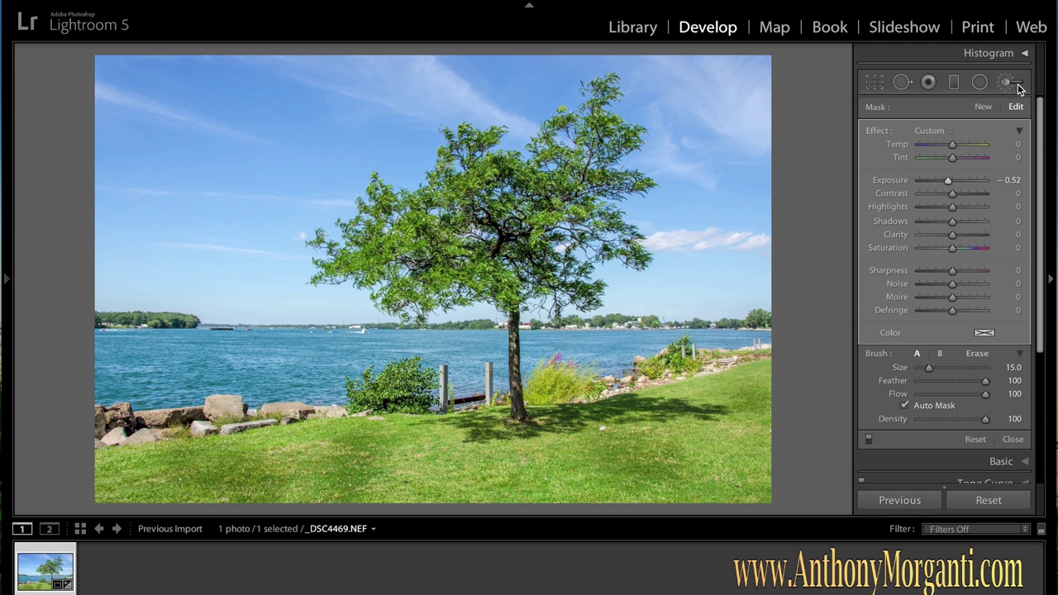
Step: Start a new brush mask at Exposure +0.67 and paint the grass below the tree and on the left
left_click(983, 107)
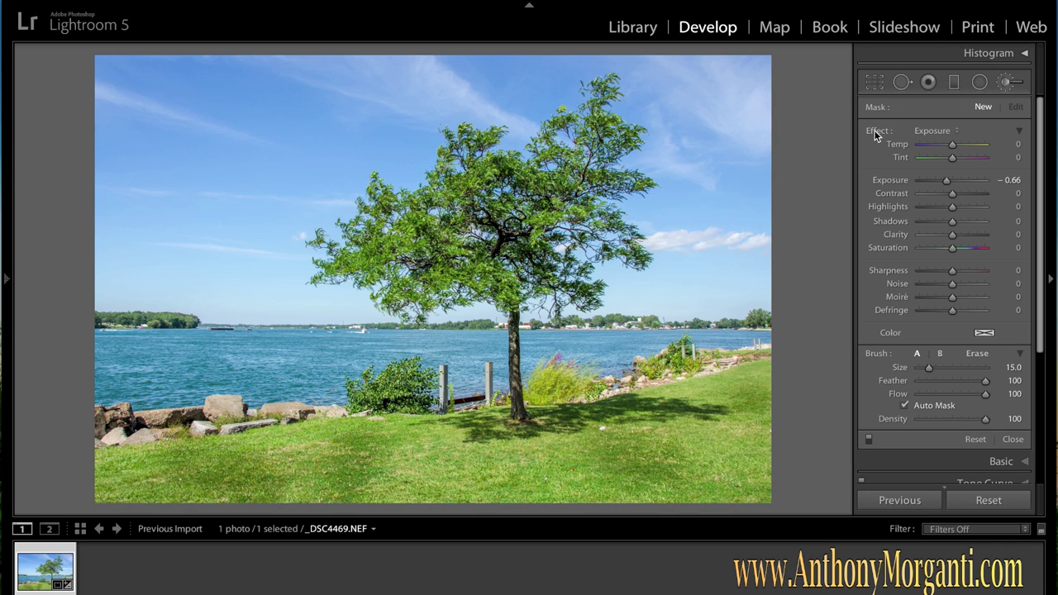
double_click(952, 181)
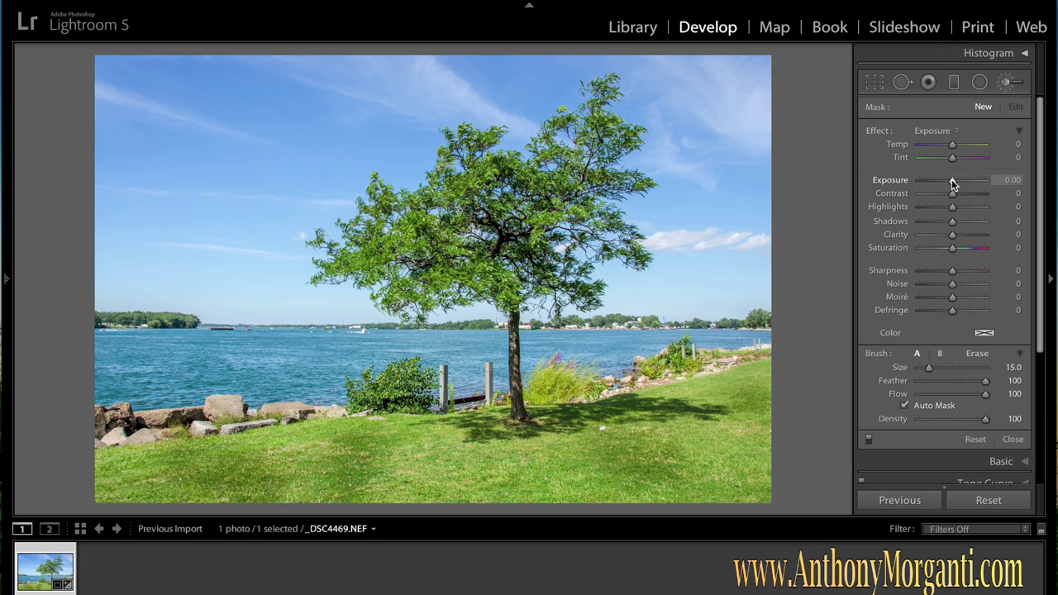
left_click_drag(952, 184, 957, 185)
mouse_move(583, 413)
left_mouse_down()
mouse_move(537, 465)
mouse_move(480, 464)
mouse_move(454, 504)
left_mouse_up()
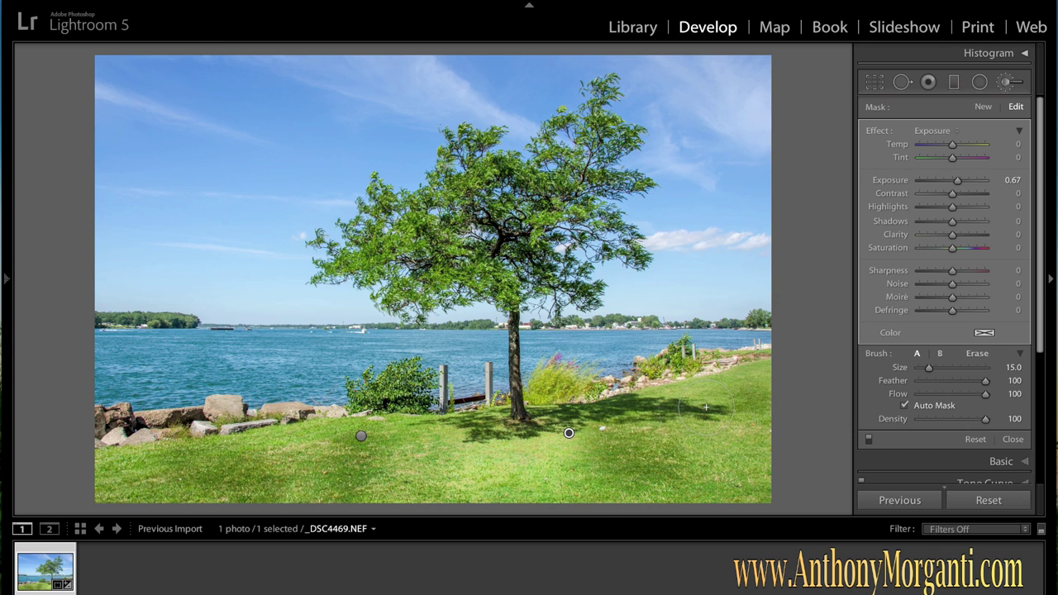
scroll(706, 407, "down", 3)
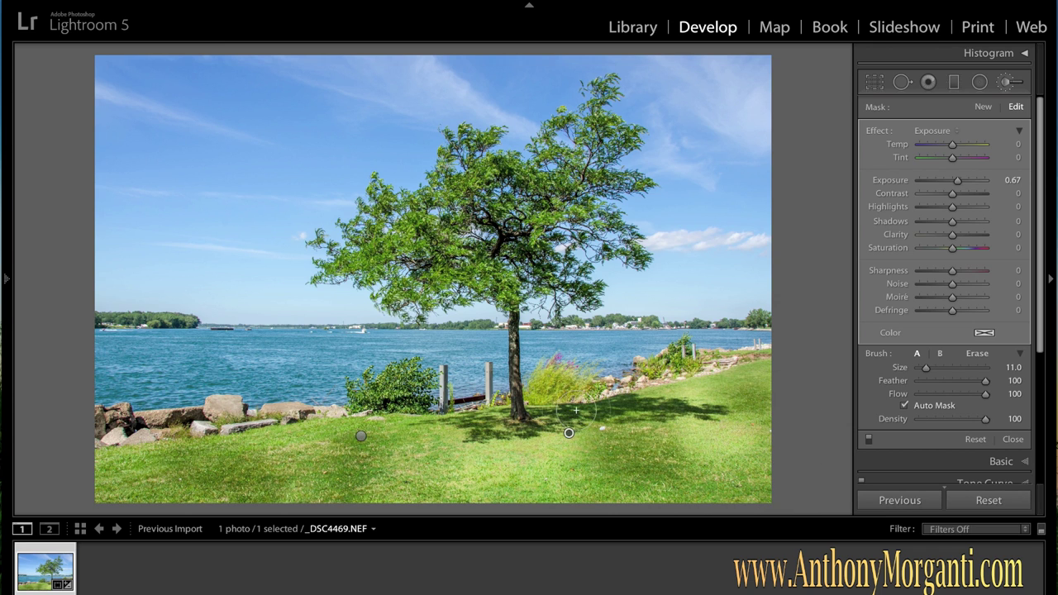
mouse_move(326, 463)
left_mouse_down()
mouse_move(257, 417)
mouse_move(330, 438)
mouse_move(280, 442)
left_mouse_up()
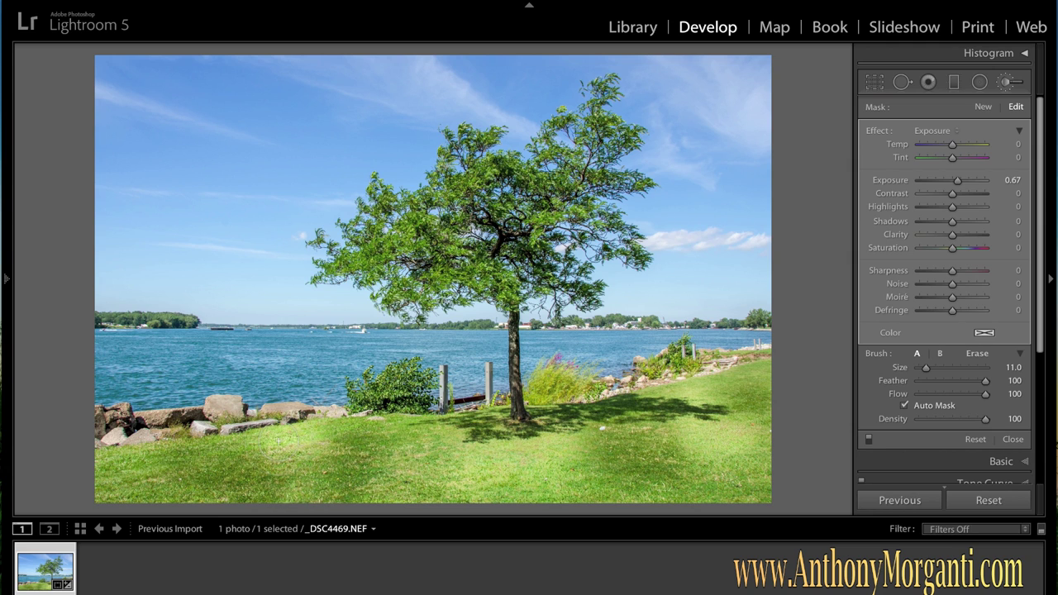
Step: Lower the new mask's Exposure to +0.26 and toggle the brush edits to compare before and after
left_click(958, 184)
left_click_drag(958, 183, 955, 184)
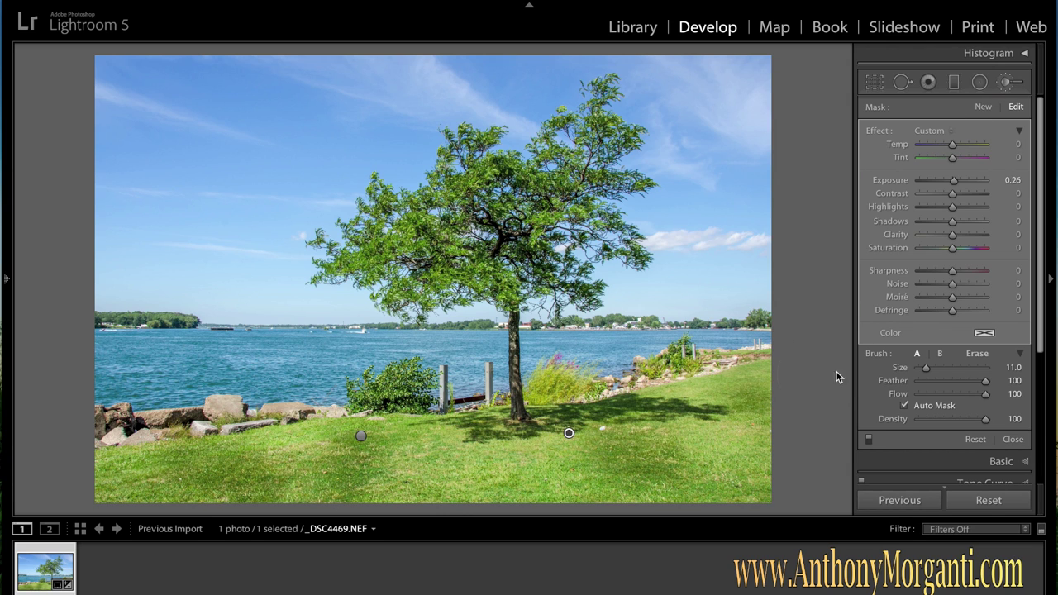
left_click(868, 441)
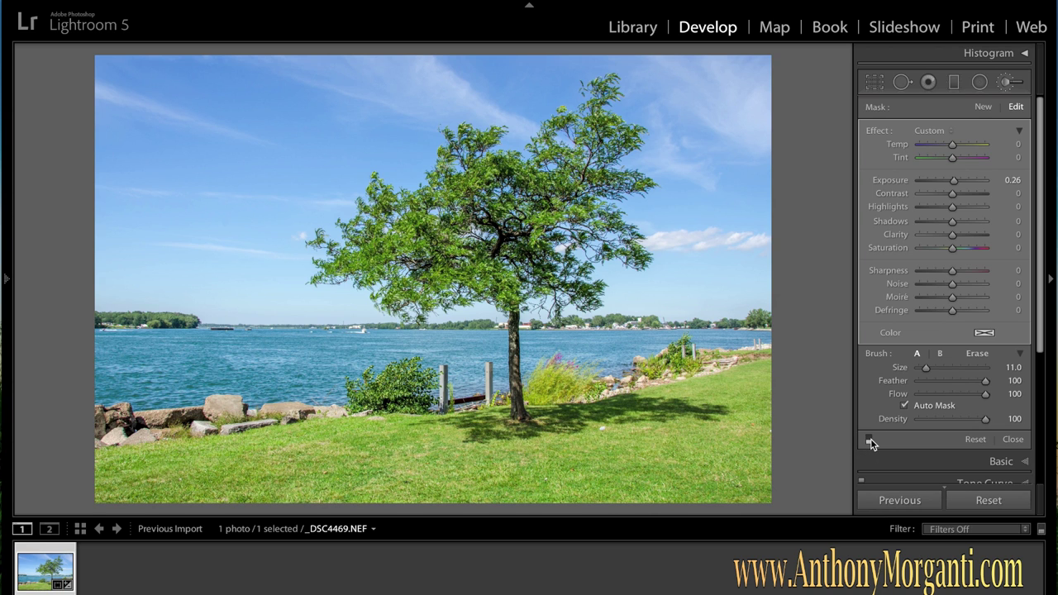
left_click(868, 440)
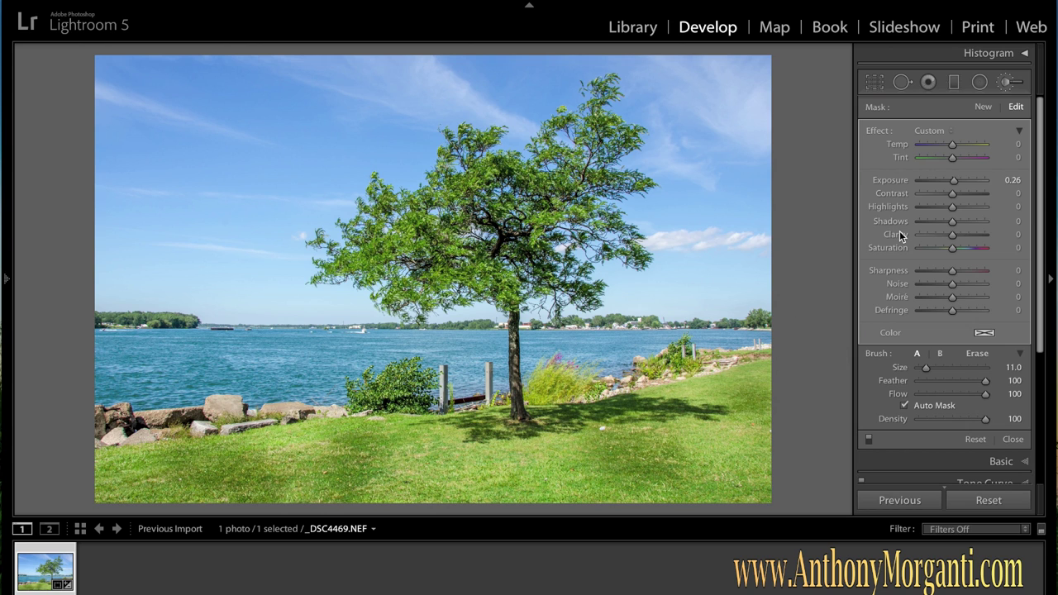
Step: Close the Adjustment Brush, keeping both brushed grass adjustments applied
left_click(1008, 82)
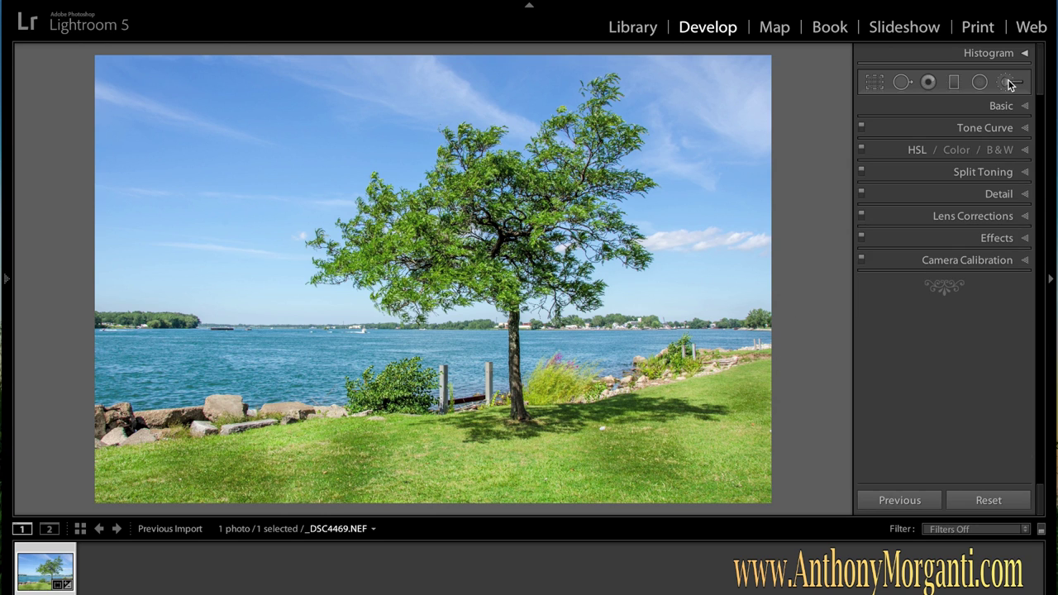
Step: Send the lakeside photo to Silver Efex Pro 2 through the Edit In menu
right_click(39, 569)
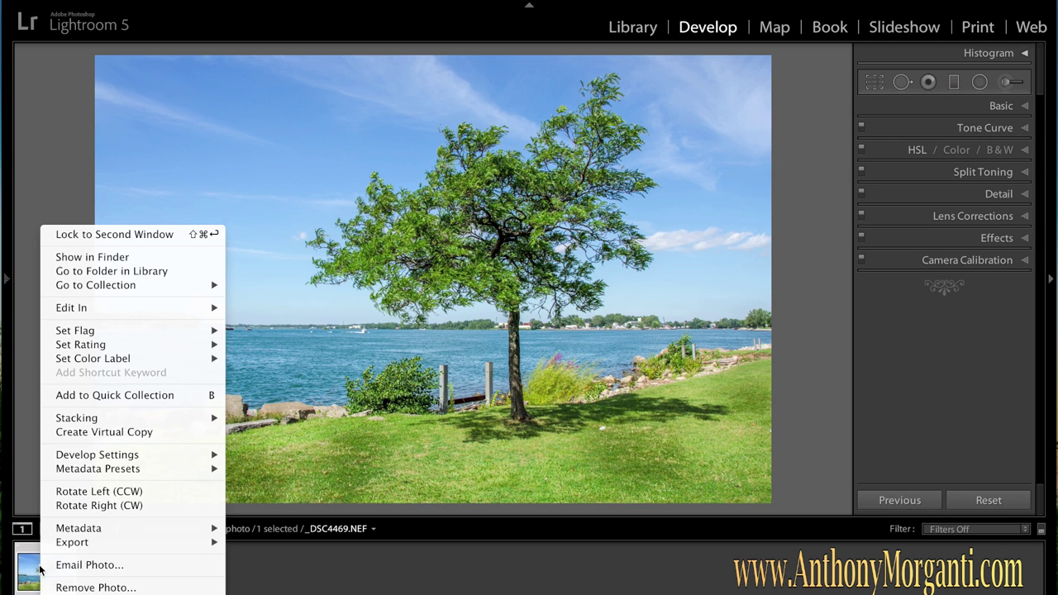
mouse_move(178, 308)
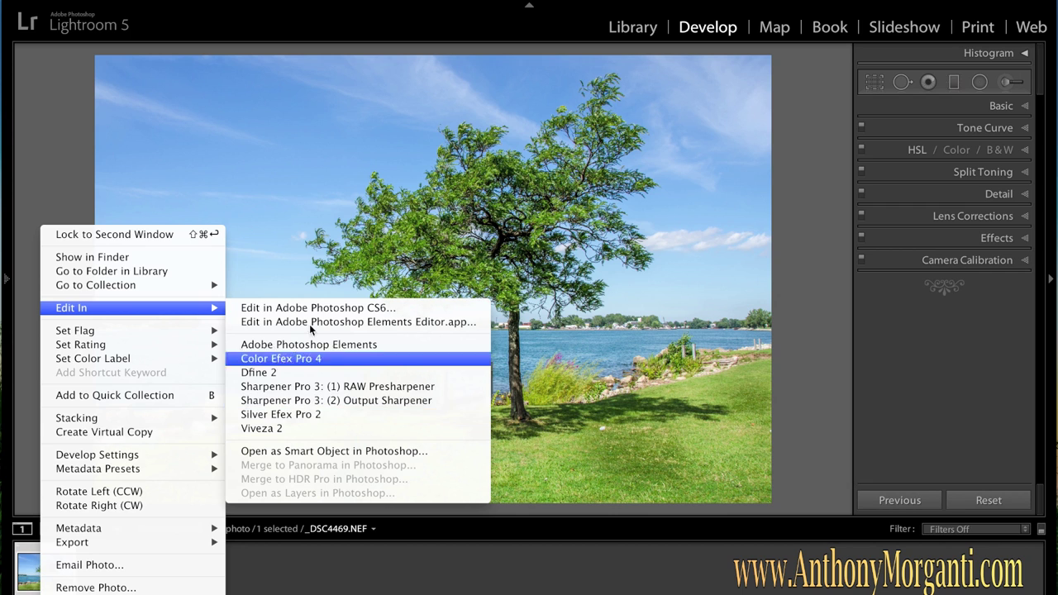
right_click(349, 151)
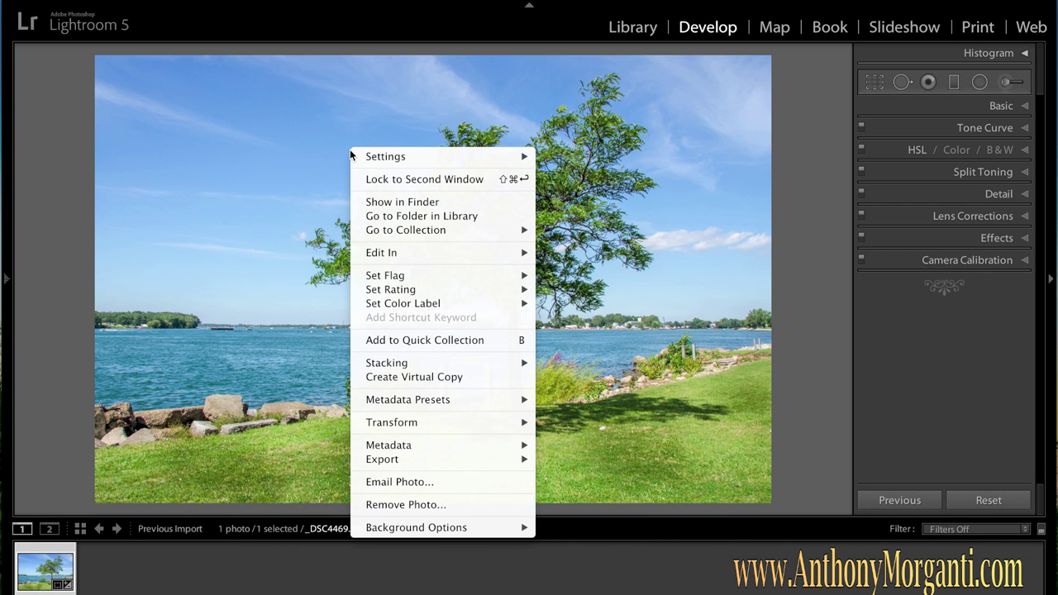
mouse_move(501, 255)
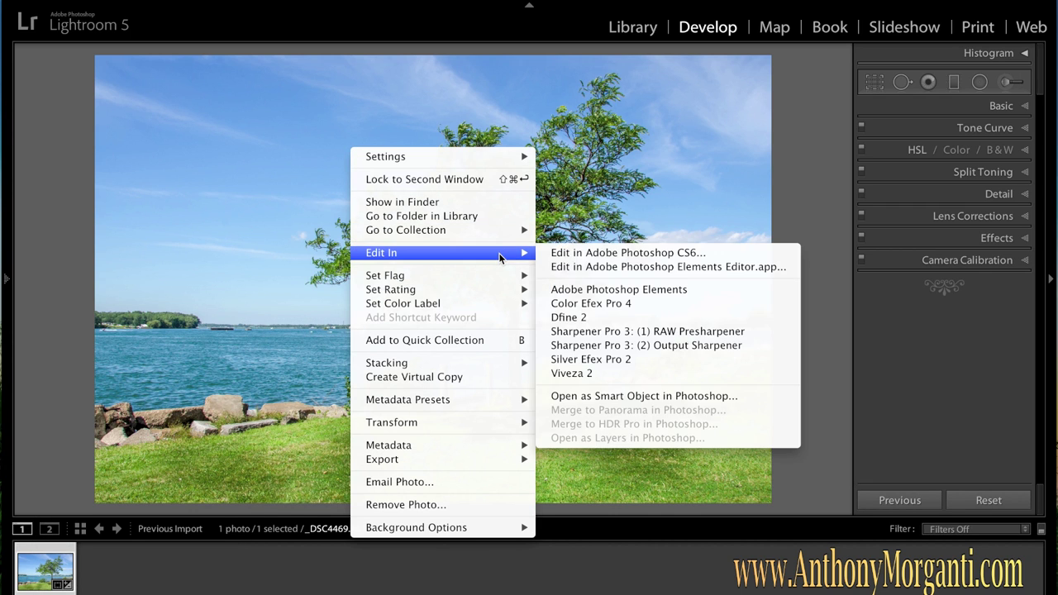
left_click(295, 122)
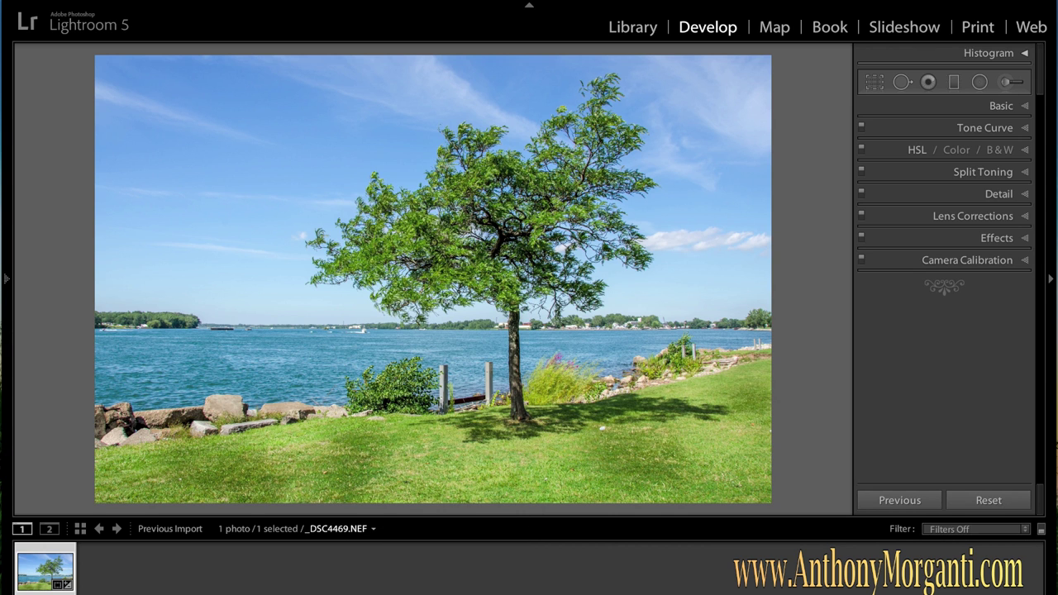
left_click(335, 529)
mouse_move(351, 56)
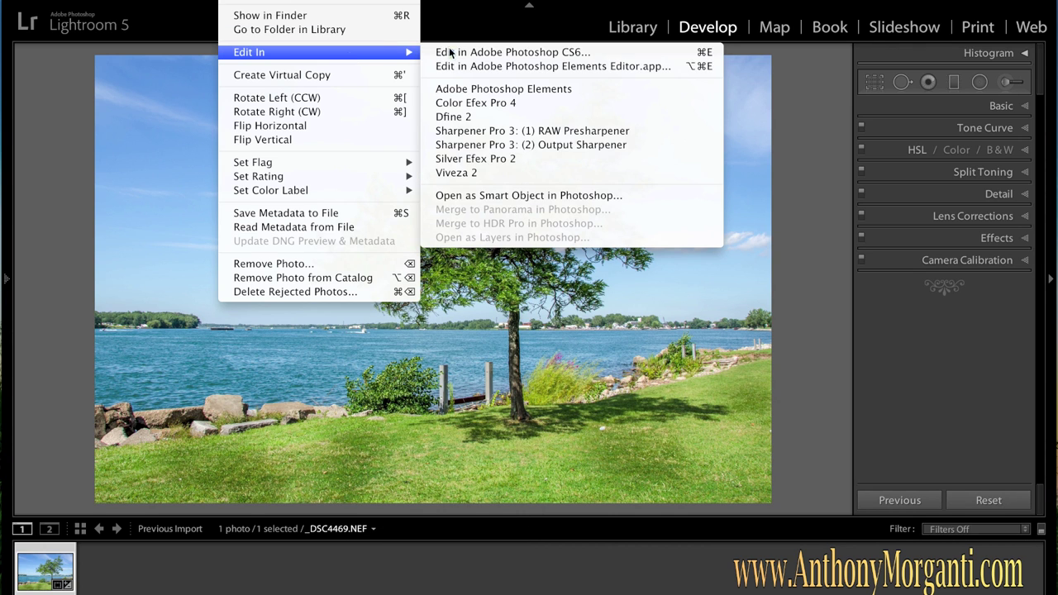
left_click(485, 162)
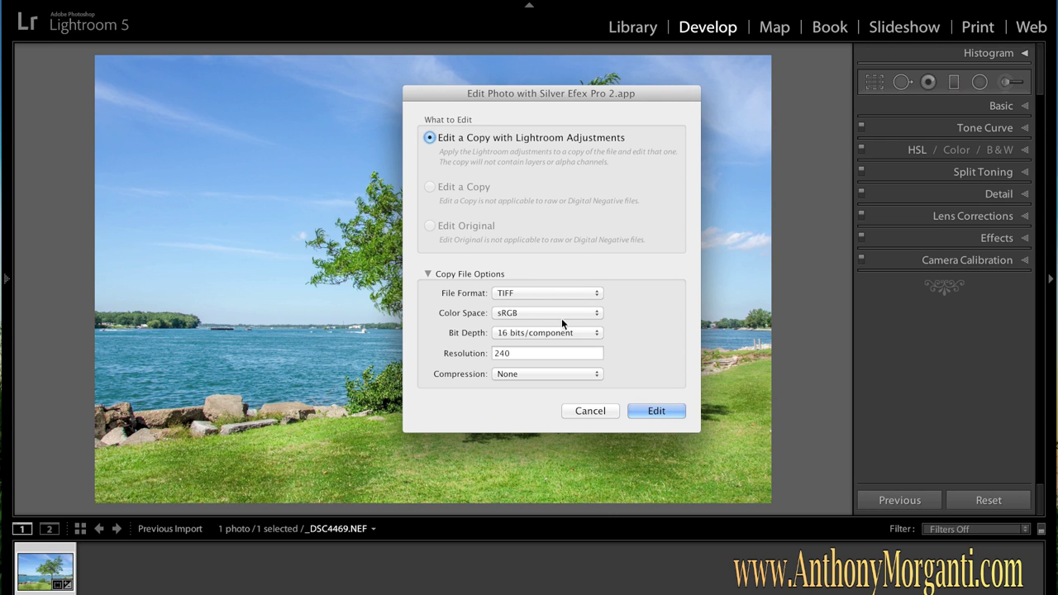
Step: Edit a copy with Lightroom adjustments as a 16-bit sRGB TIFF in Silver Efex Pro 2
left_click(599, 313)
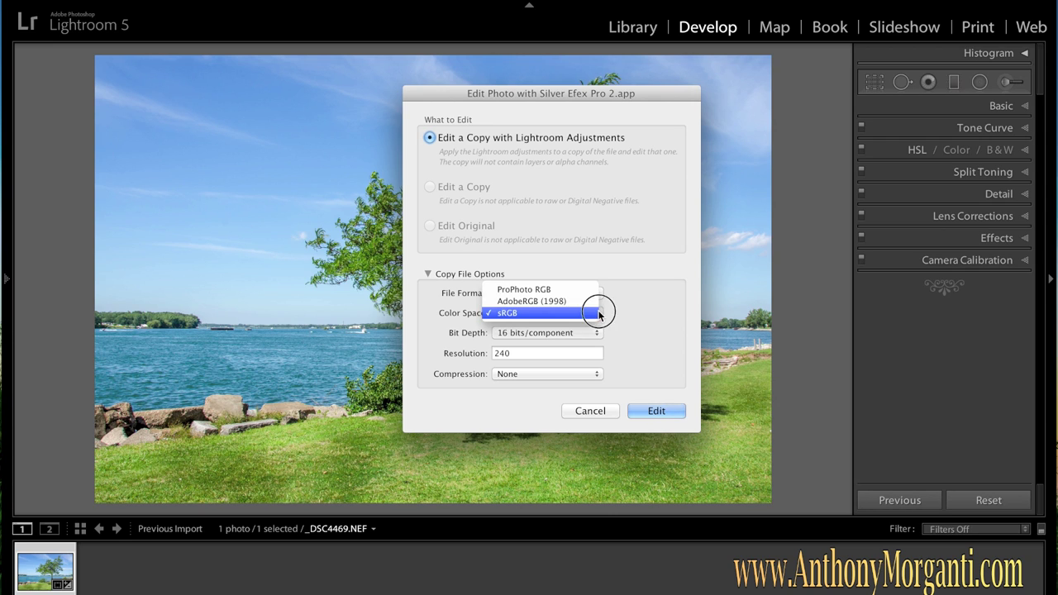
left_click(589, 314)
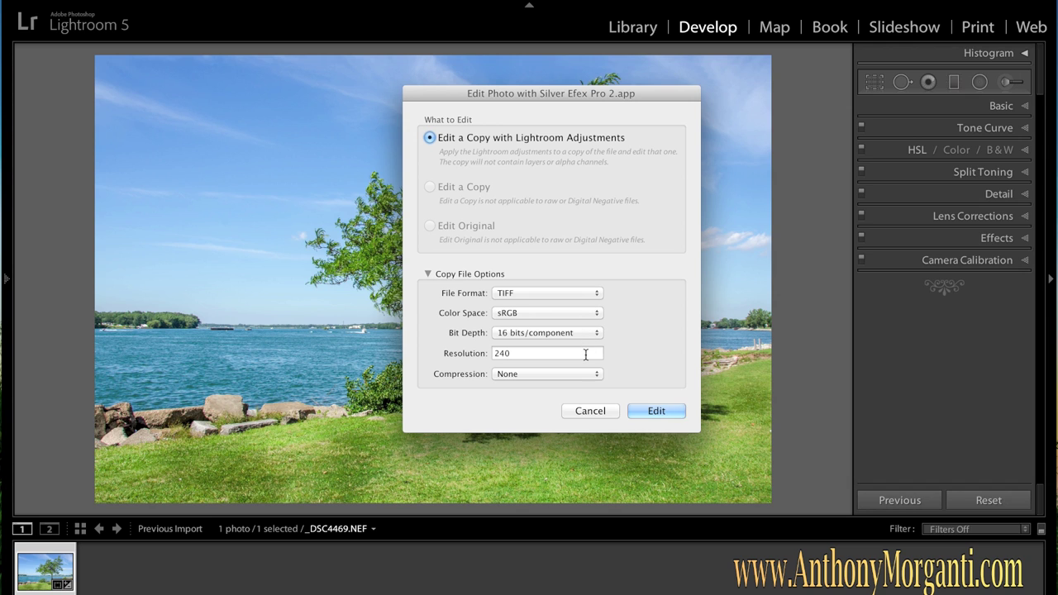
left_click(653, 412)
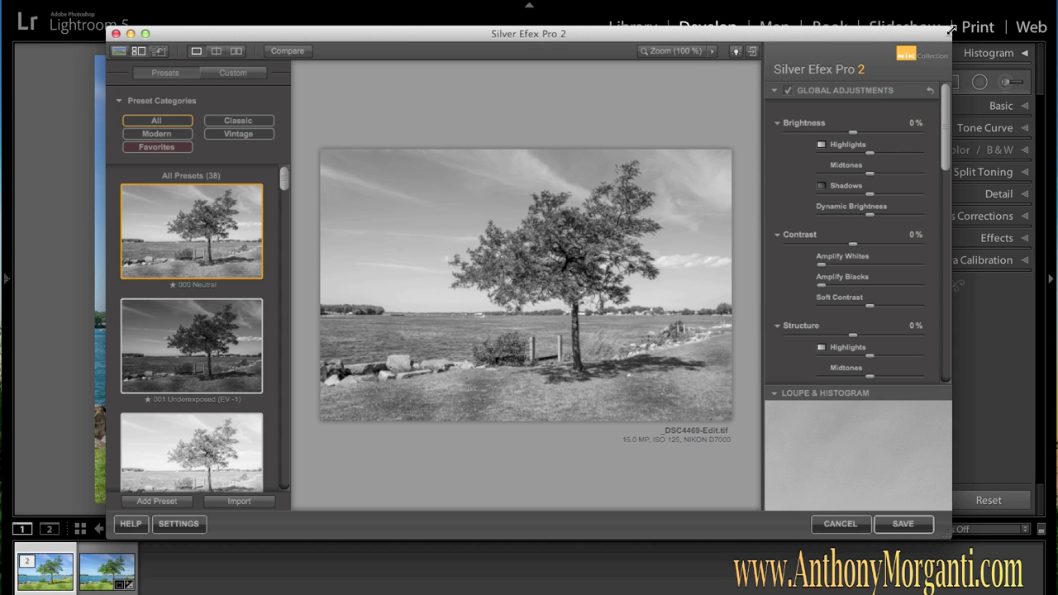
left_click_drag(950, 31, 1057, 1)
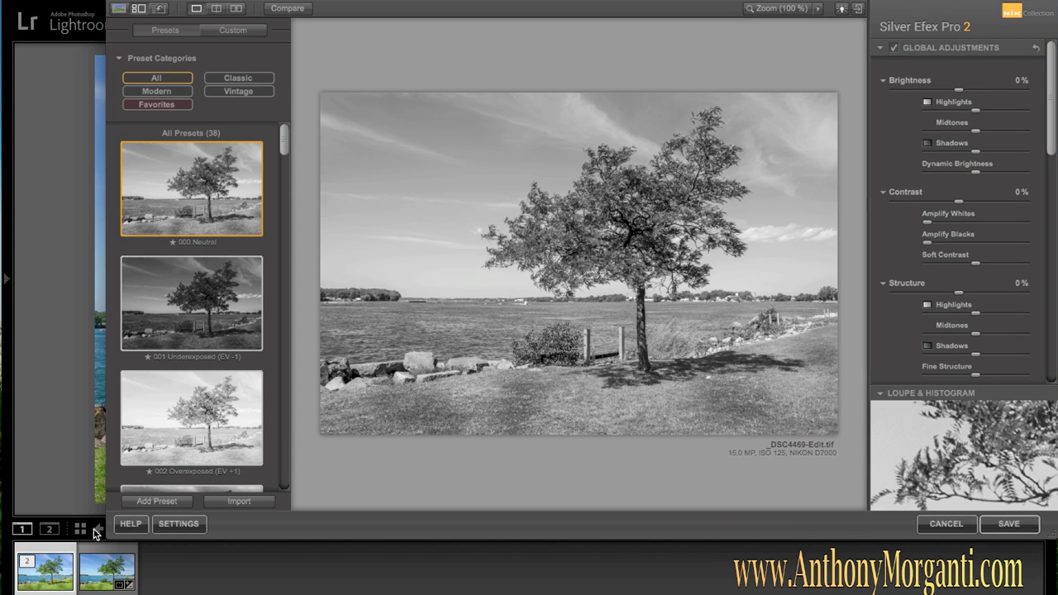
left_click_drag(107, 534, 0, 594)
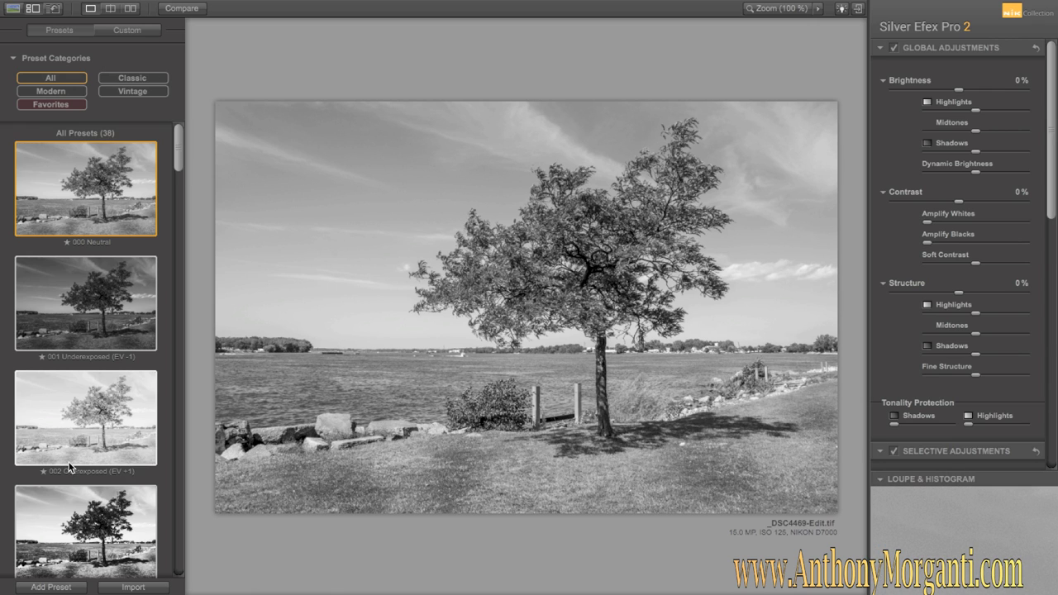
scroll(84, 382, "down", 5)
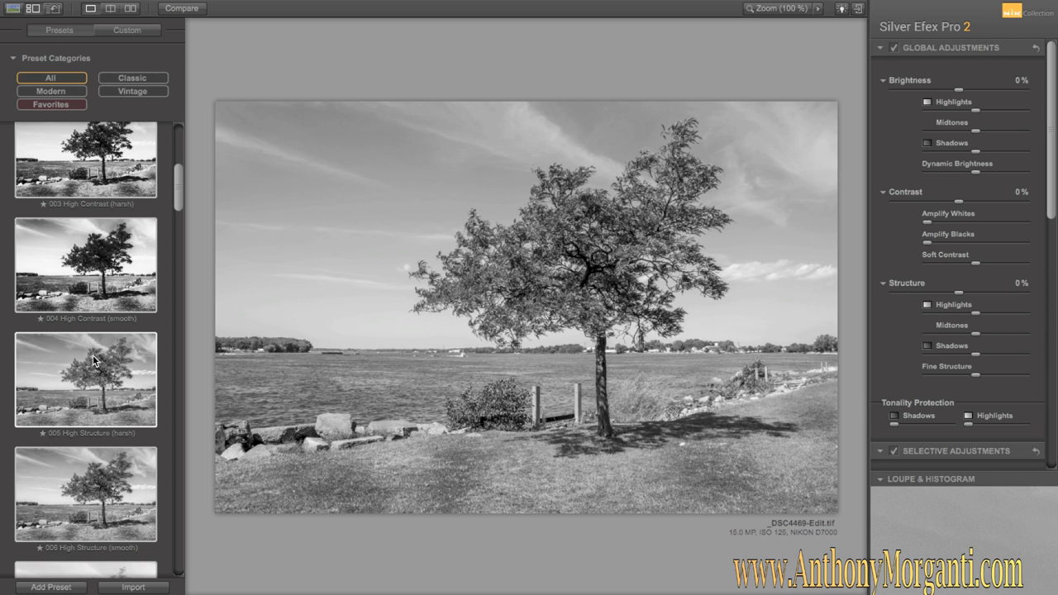
left_click(93, 355)
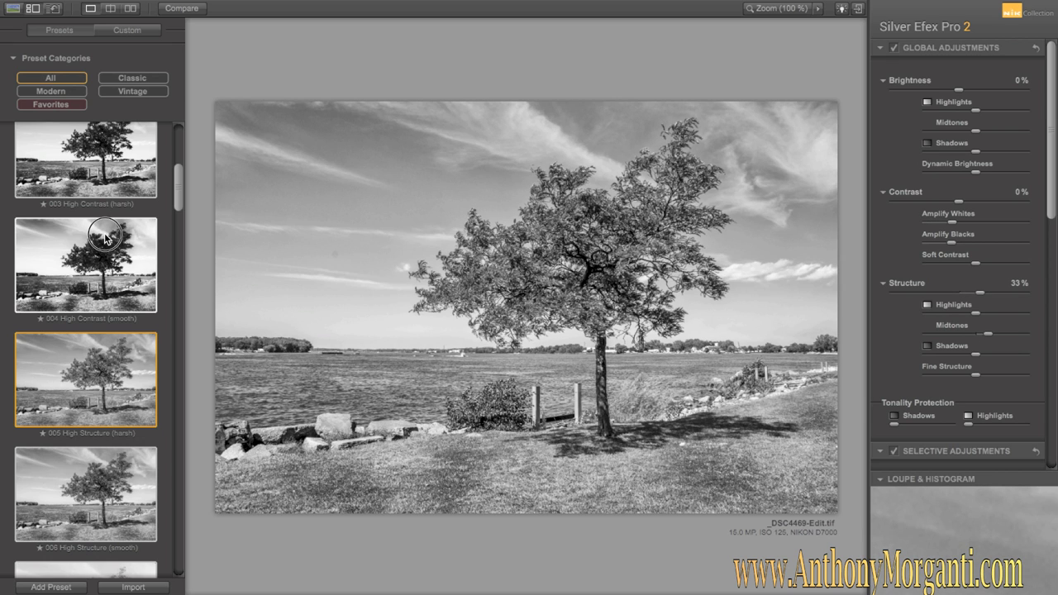
left_click(105, 239)
scroll(73, 364, "down", 4)
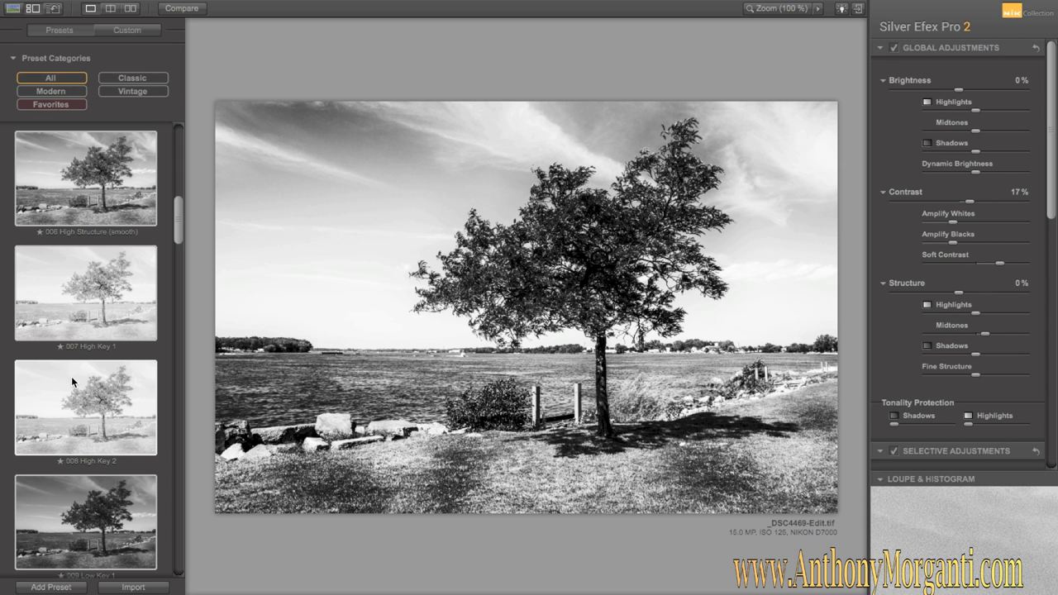
left_click(72, 372)
left_click(93, 197)
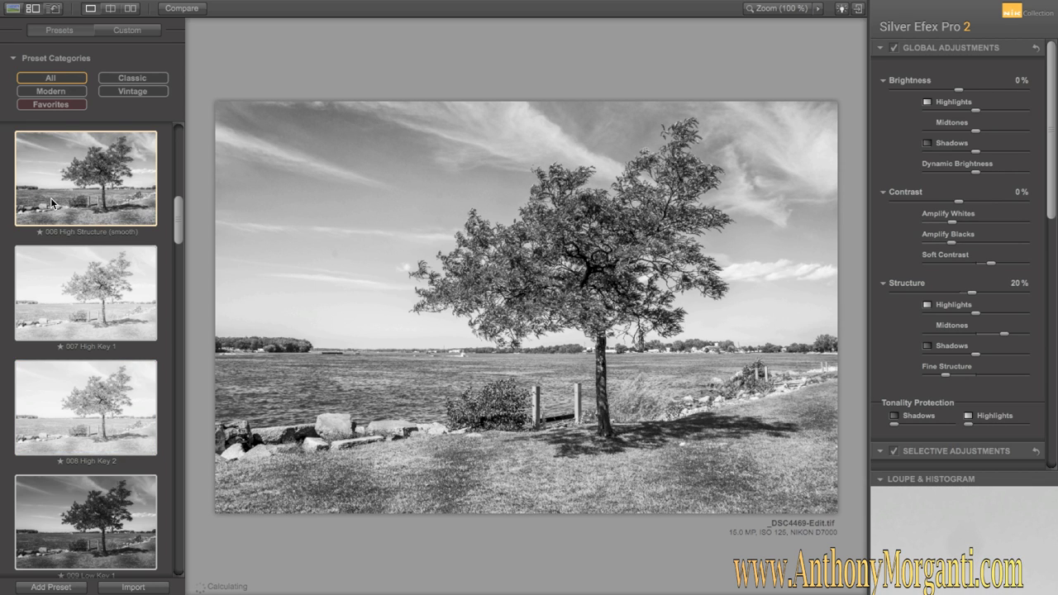
scroll(50, 198, "up", 8)
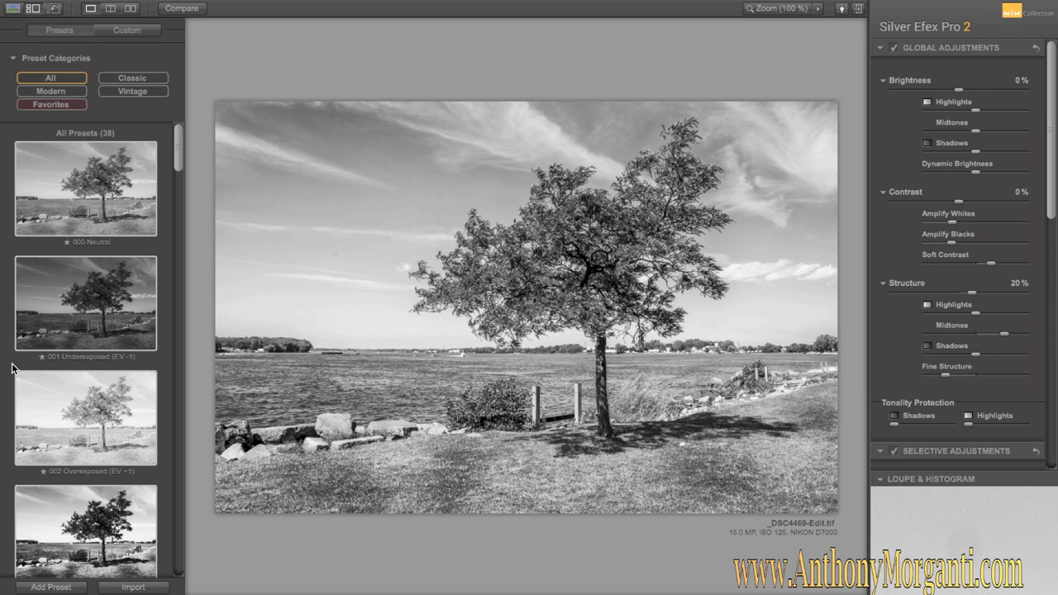
scroll(83, 282, "down", 4)
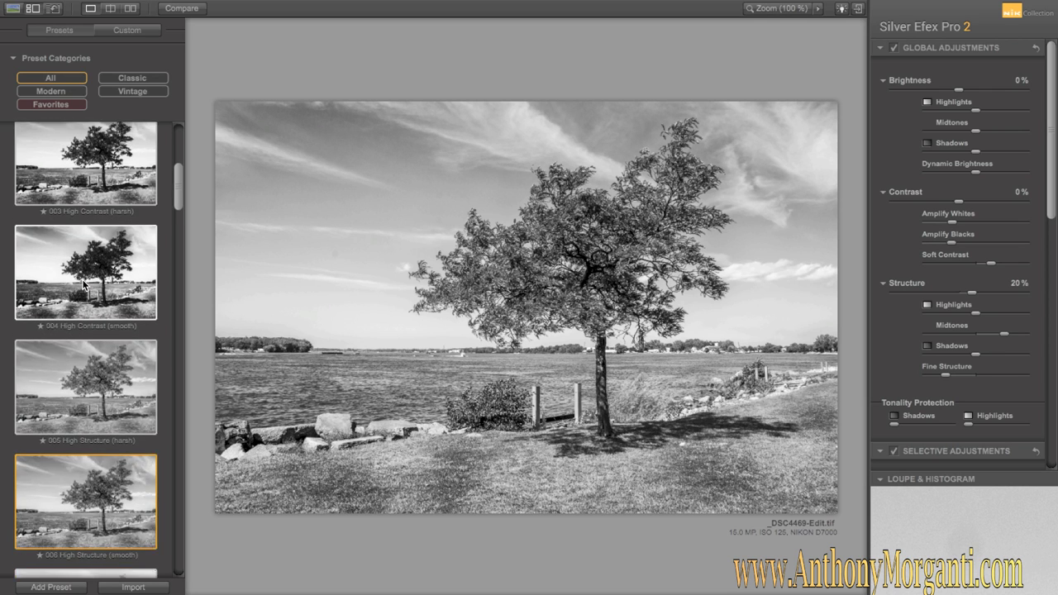
scroll(83, 281, "up", 4)
scroll(74, 394, "down", 8)
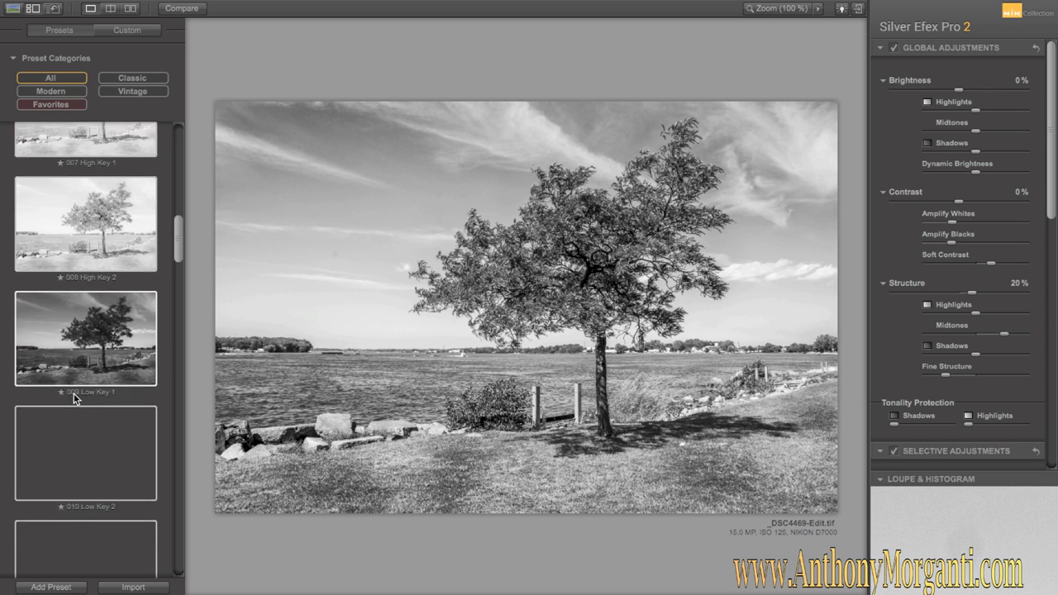
scroll(74, 393, "down", 14)
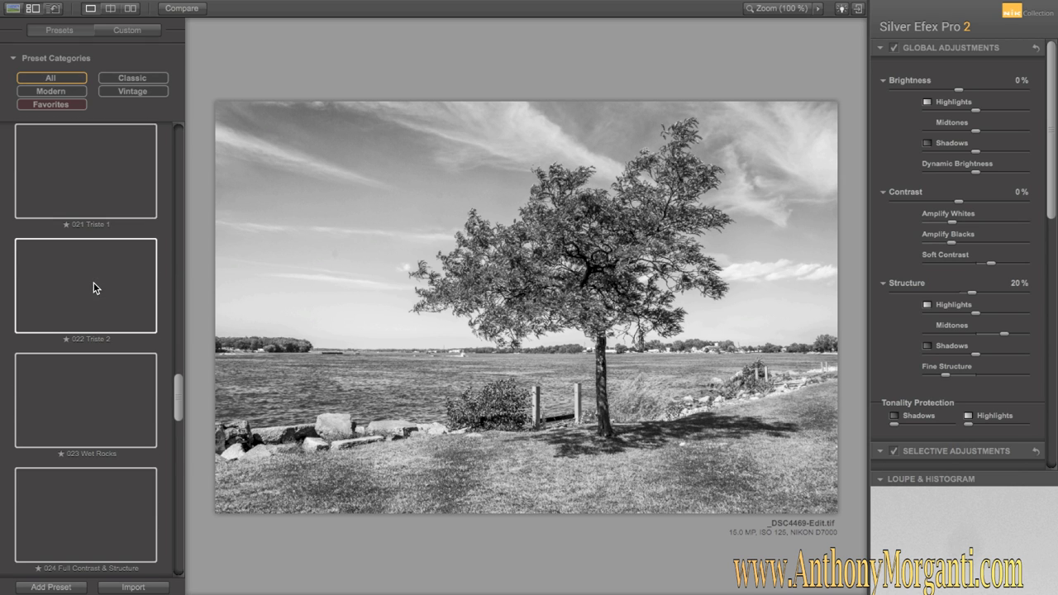
left_click(92, 290)
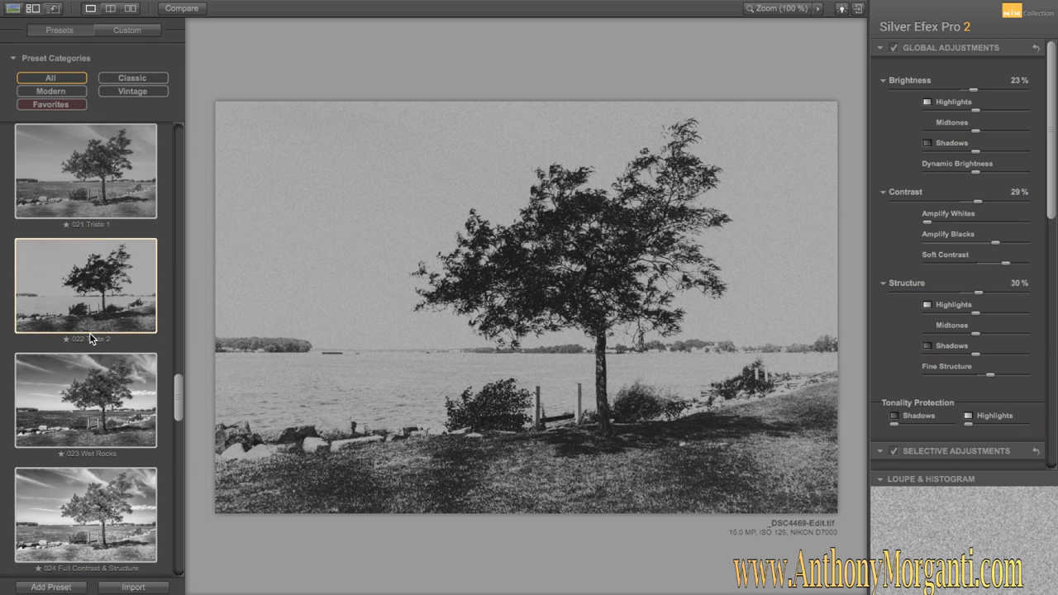
scroll(89, 333, "down", 13)
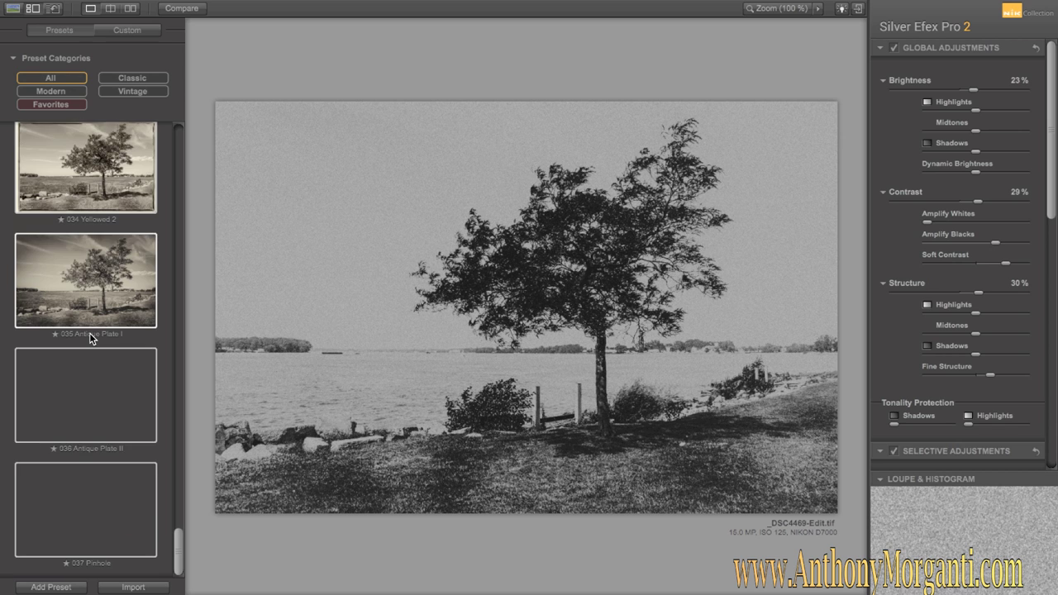
left_click(89, 263)
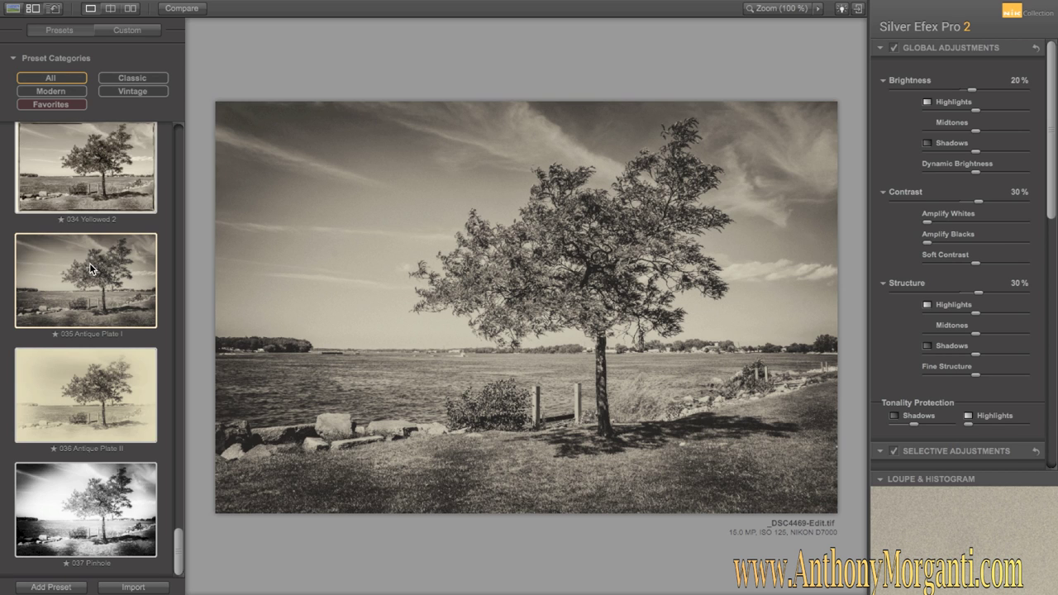
left_click(88, 417)
scroll(92, 261, "up", 20)
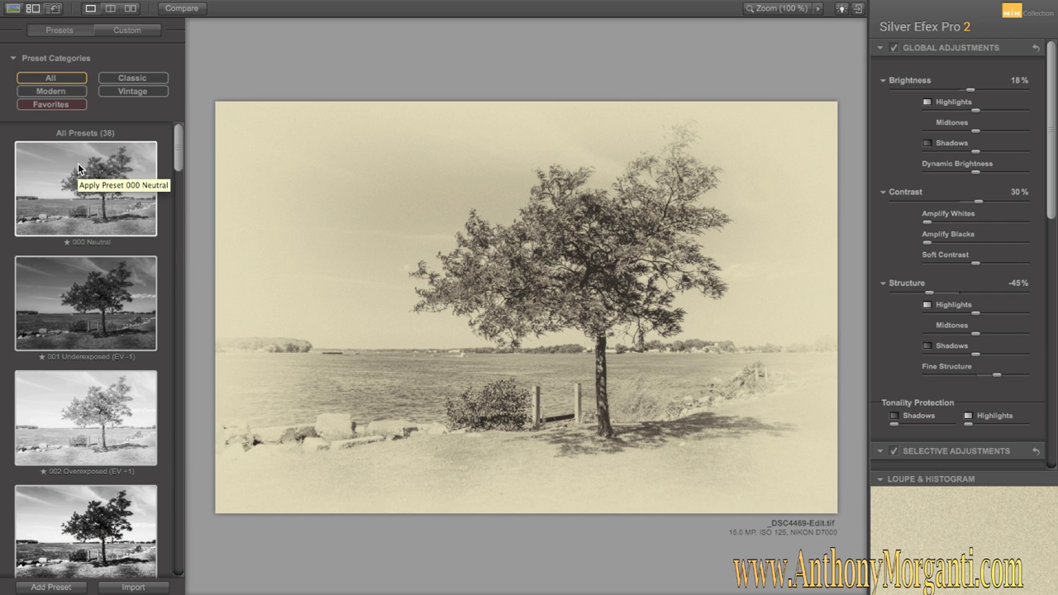
left_click(78, 163)
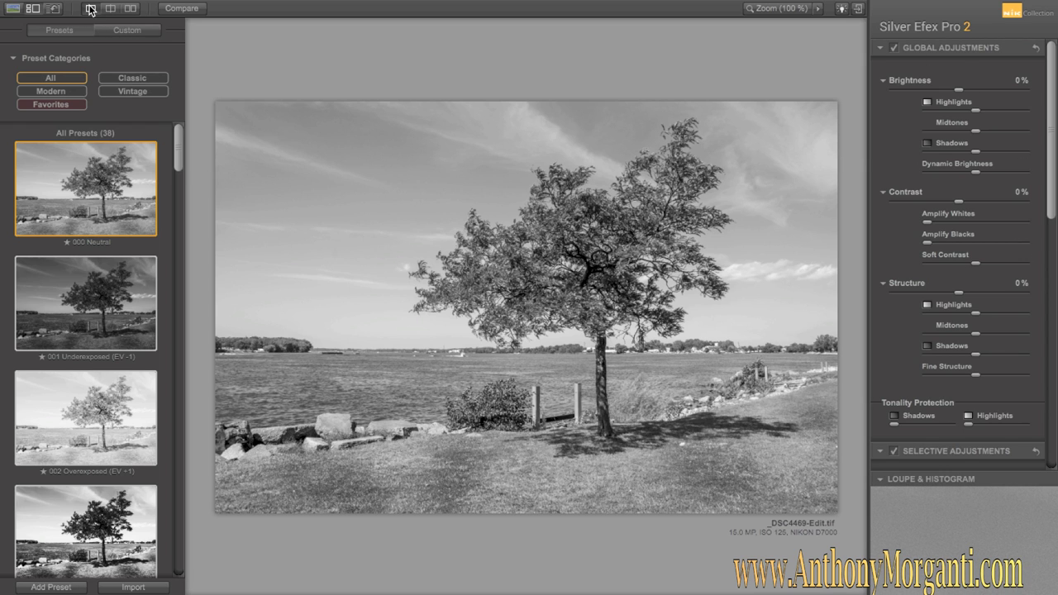
Step: Hide the preset browser, collapse all right-panel sections, and reopen only Global Adjustments
left_click(13, 8)
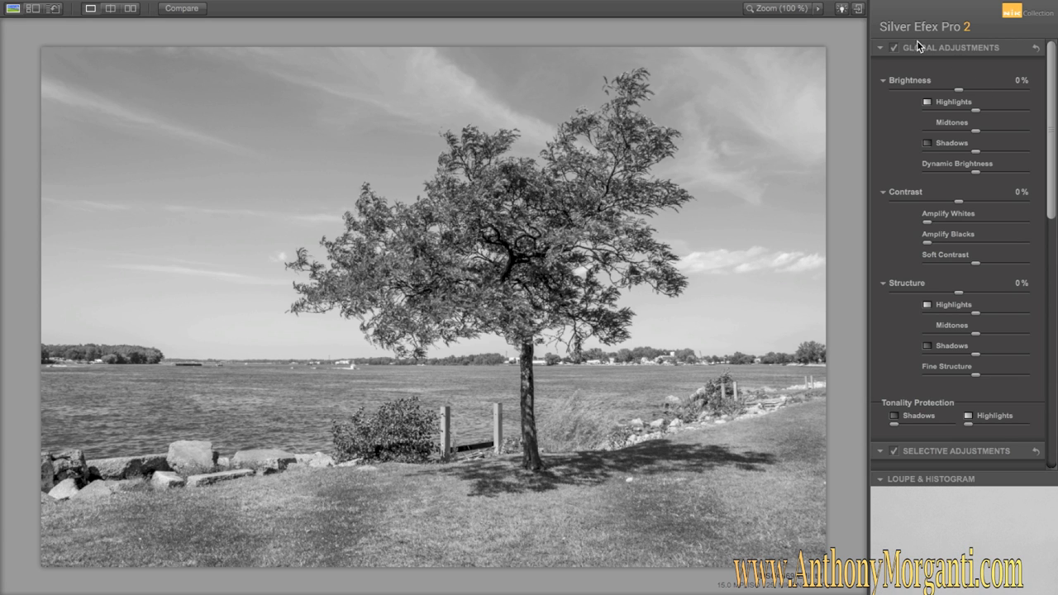
left_click(881, 48)
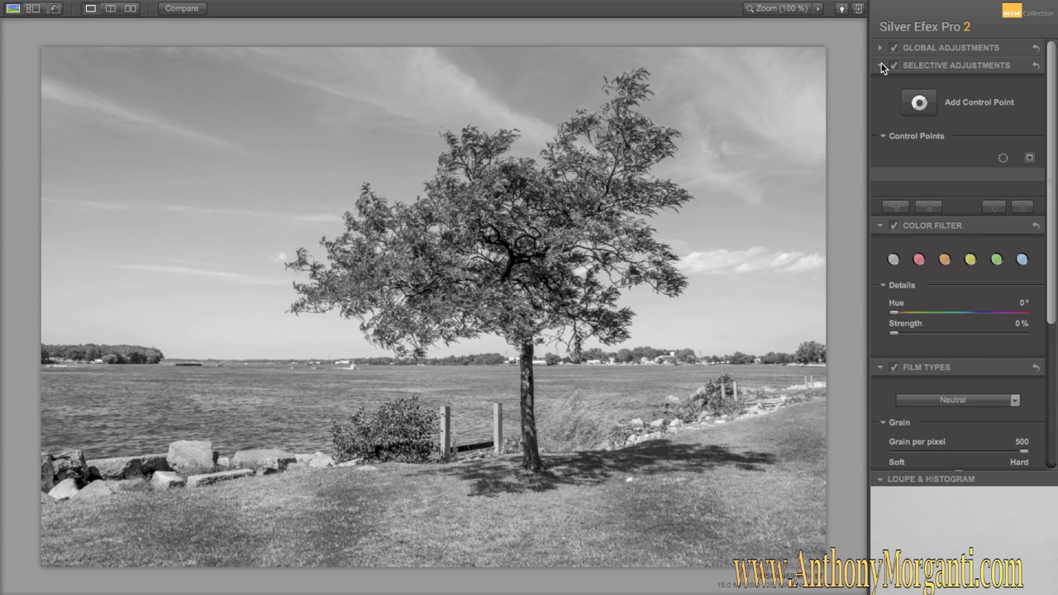
left_click(881, 66)
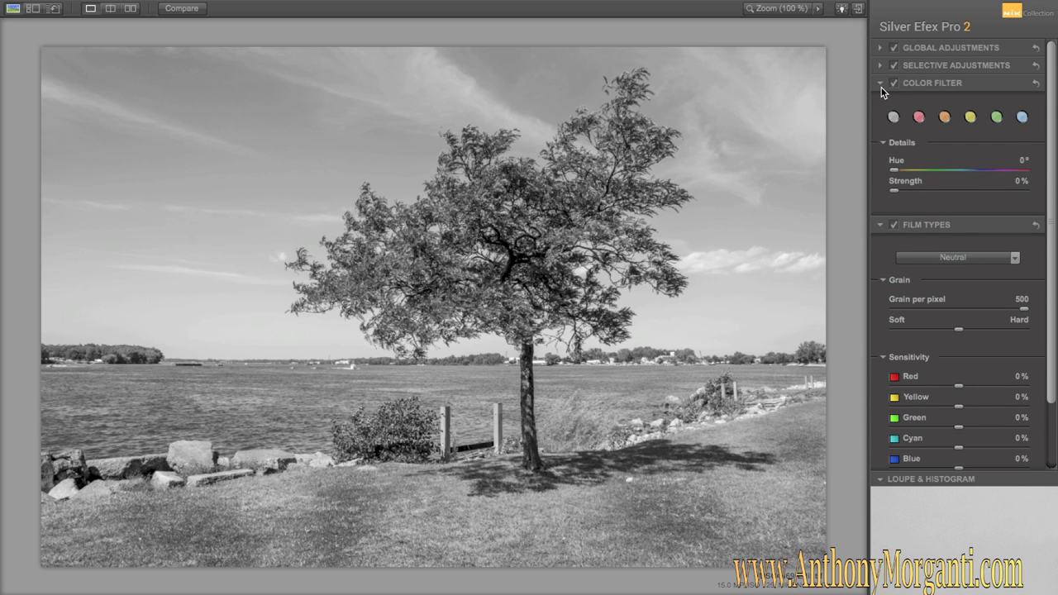
left_click(882, 84)
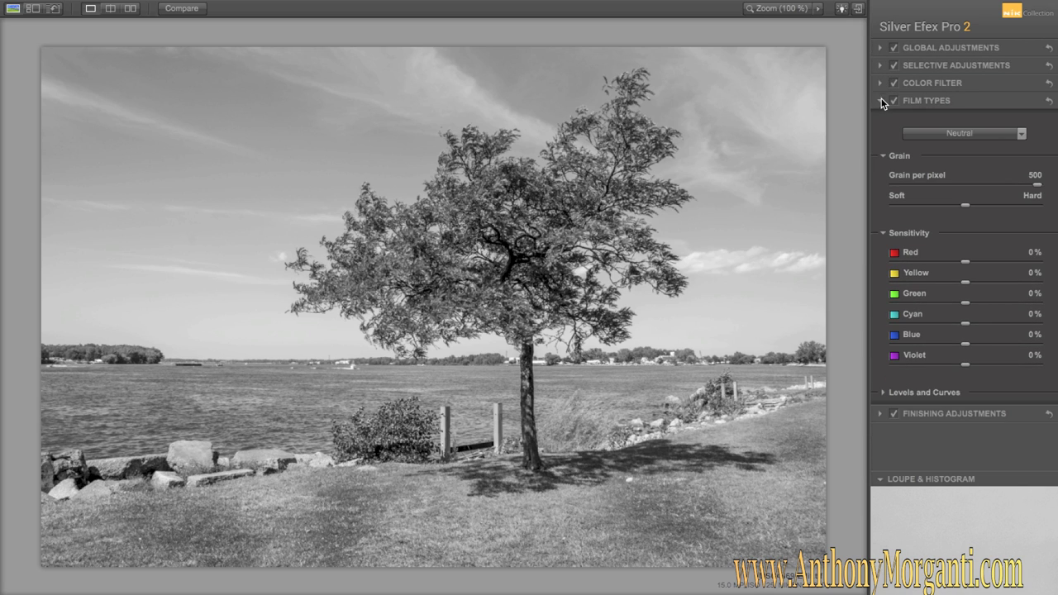
left_click(881, 101)
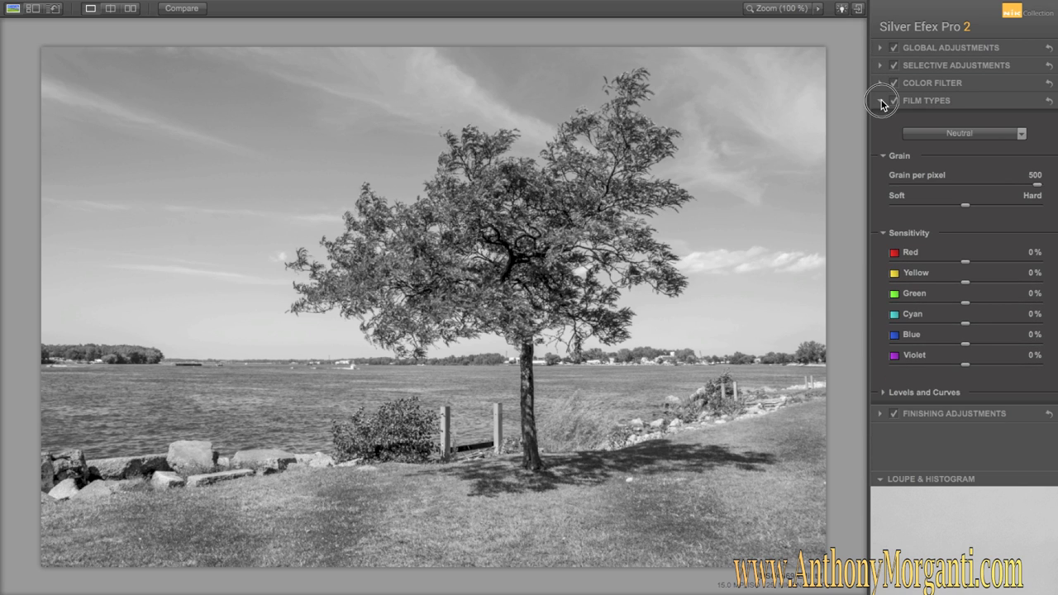
left_click(880, 48)
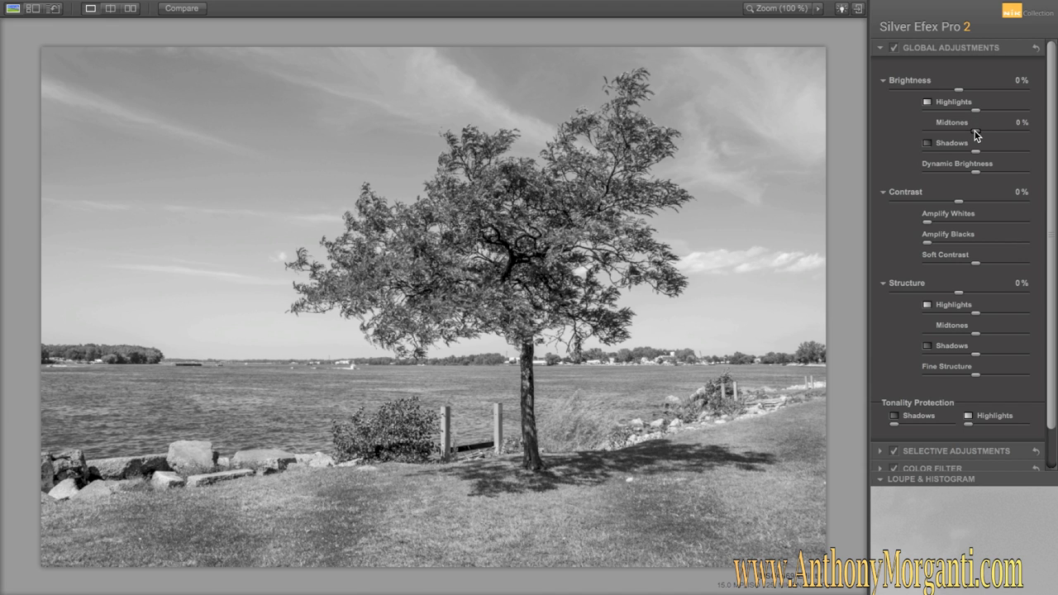
Step: Darken Brightness Shadows to about −23% and reset the Midtones slider to neutral
left_click_drag(976, 135, 963, 155)
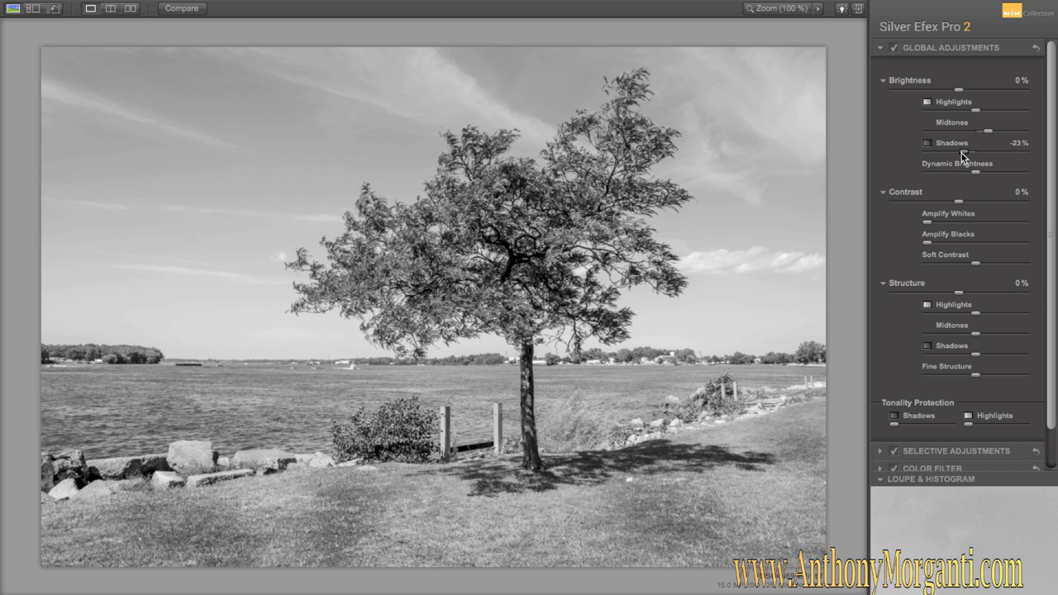
mouse_move(957, 204)
left_mouse_down()
mouse_move(987, 201)
mouse_move(946, 200)
left_mouse_up()
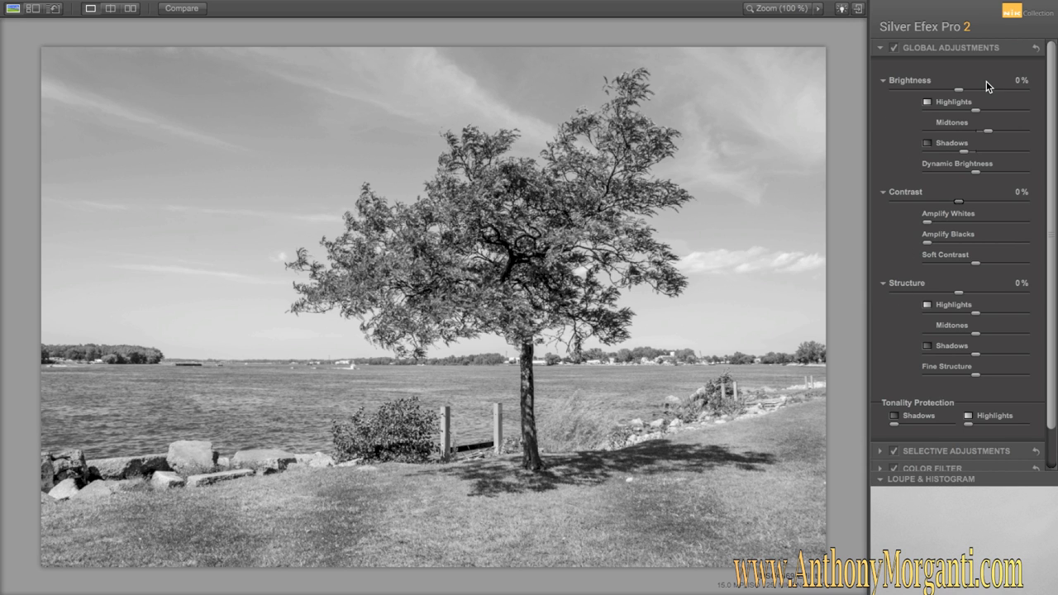
double_click(984, 130)
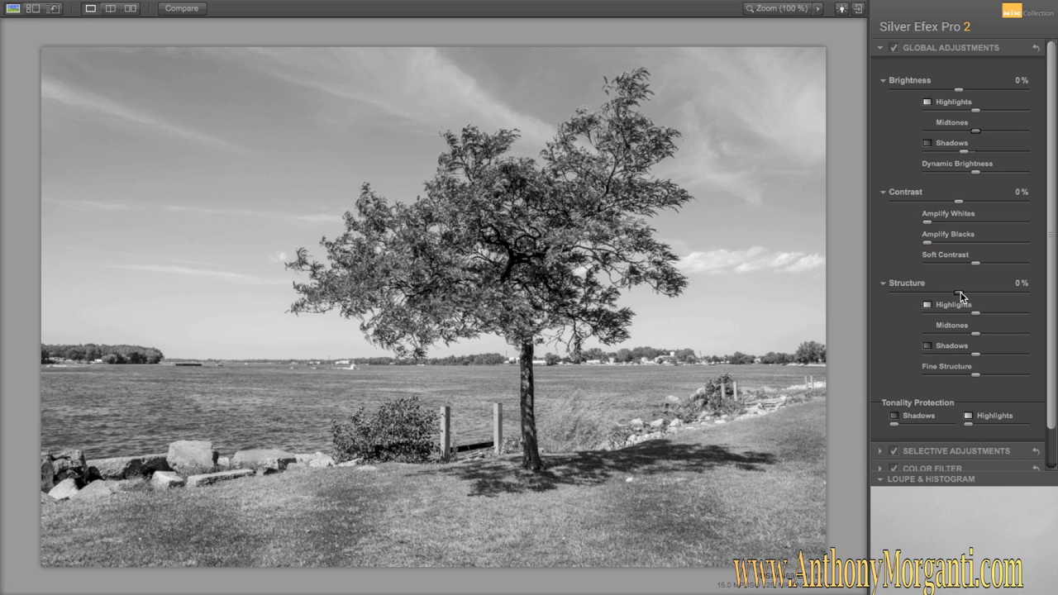
Step: Set Structure to 31%, boost highlight, midtone and shadow structure, and reset Fine Structure to 0%
left_click_drag(960, 292, 981, 293)
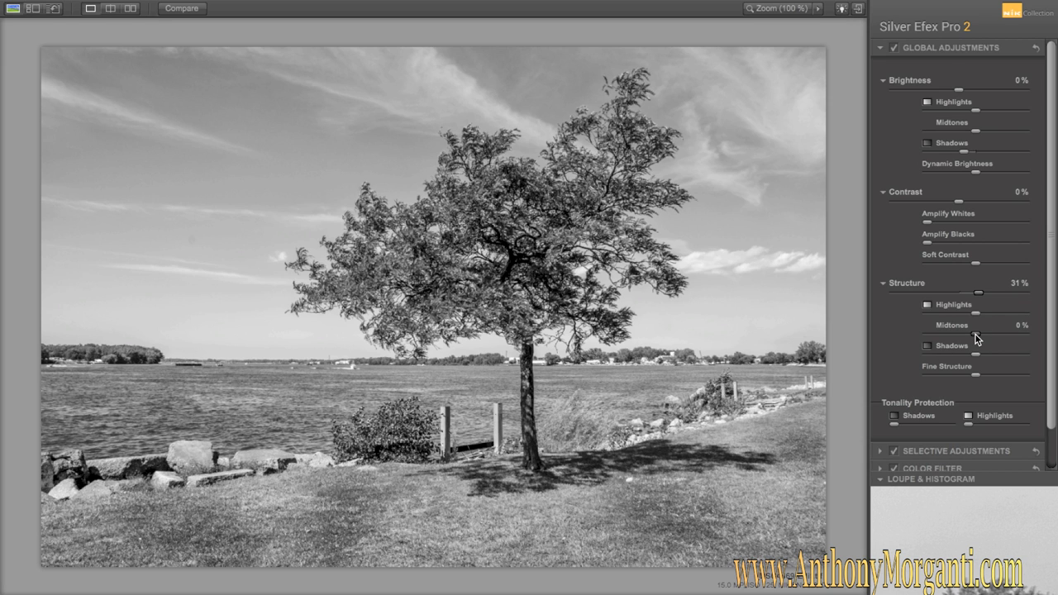
left_click_drag(976, 337, 996, 317)
left_click_drag(976, 356, 1005, 374)
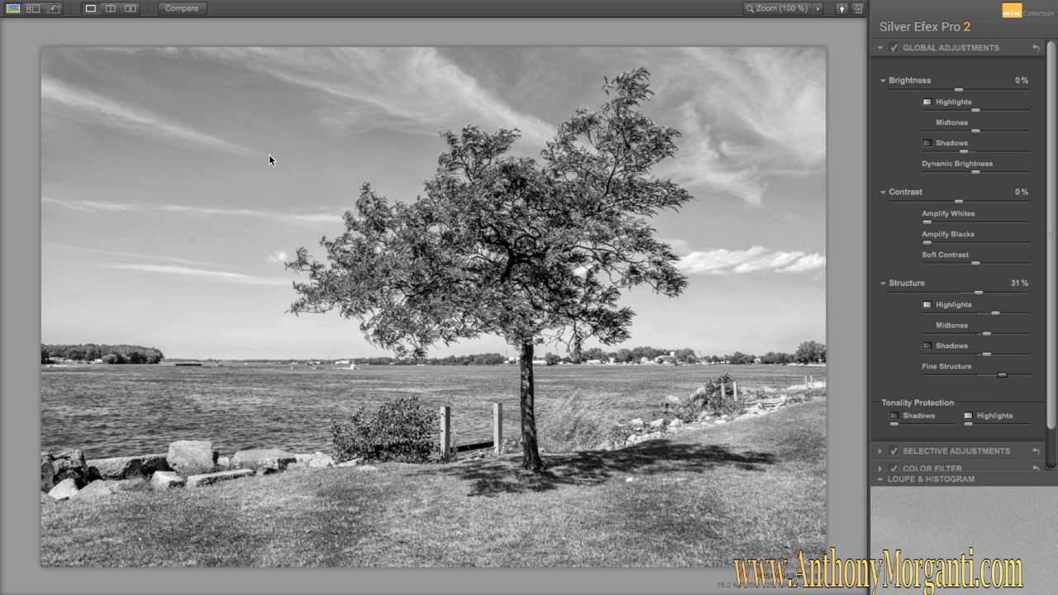
double_click(1003, 374)
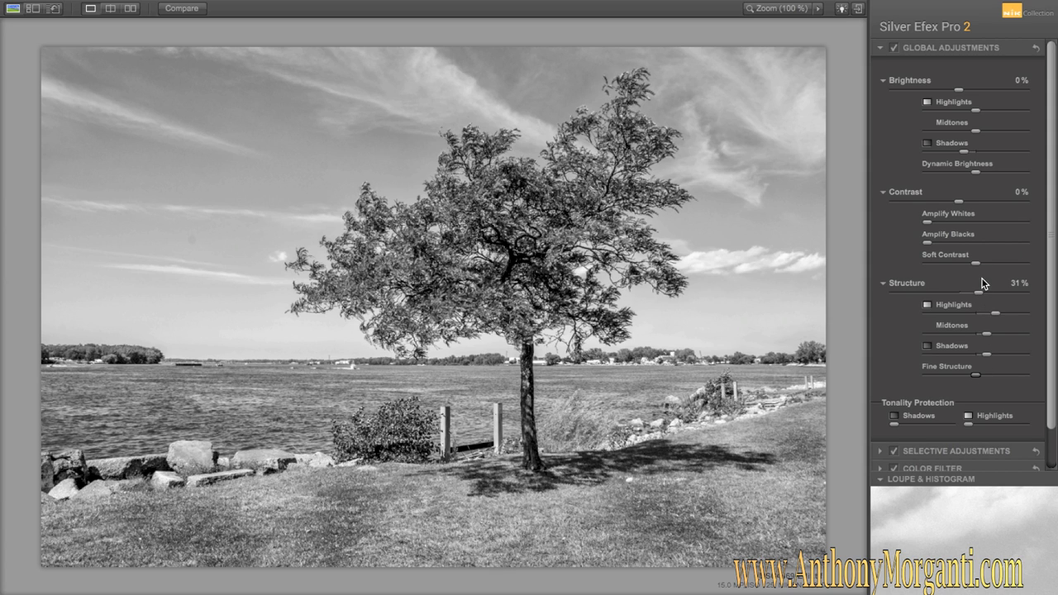
scroll(926, 311, "down", 2)
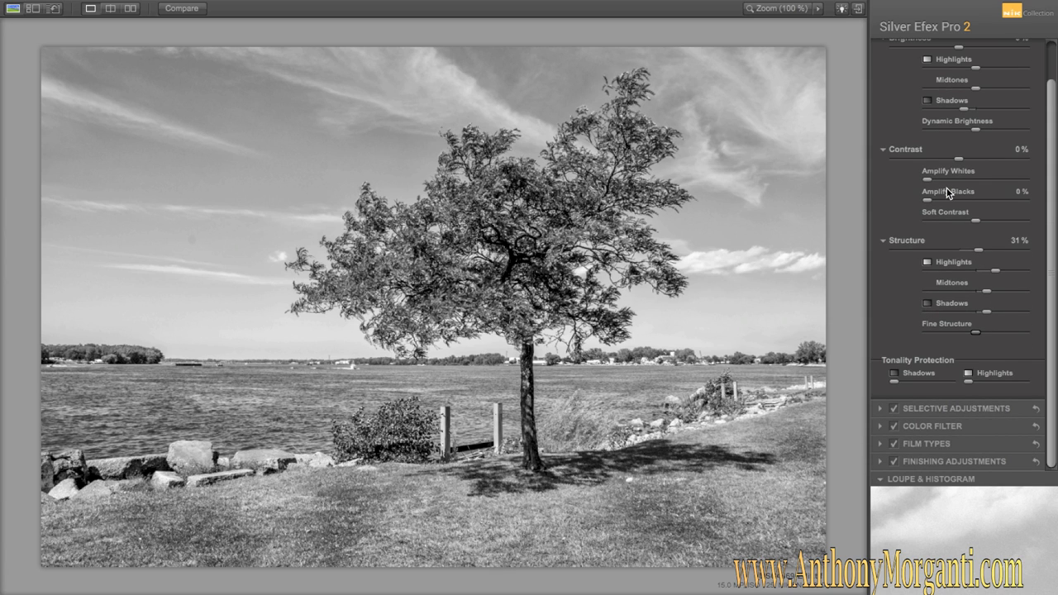
scroll(960, 254, "up", 2)
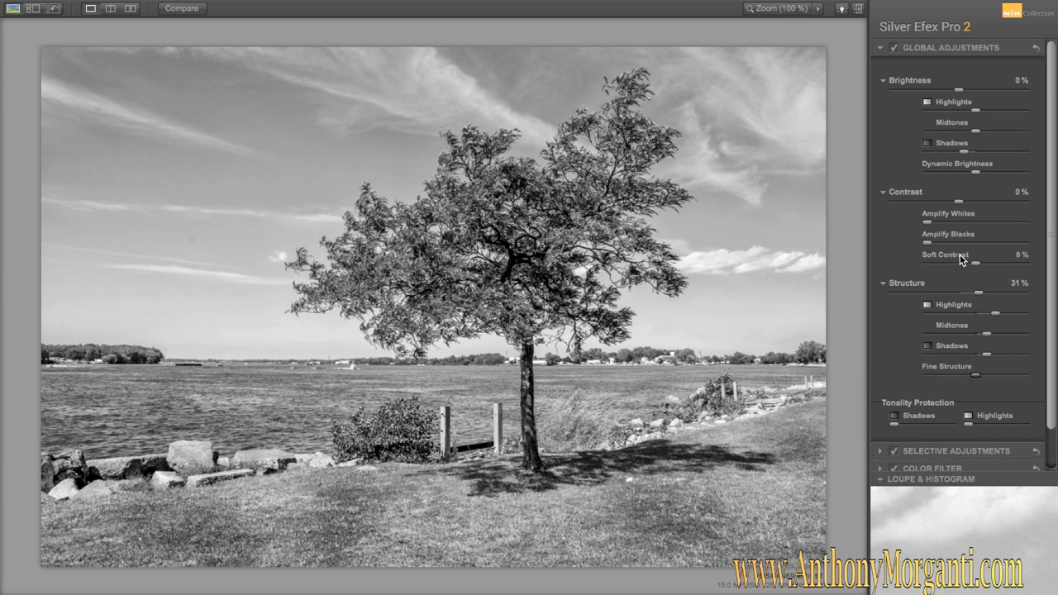
Step: Switch to Selective Adjustments and place Control Point 1 on the upper-right sky clouds
left_click(878, 45)
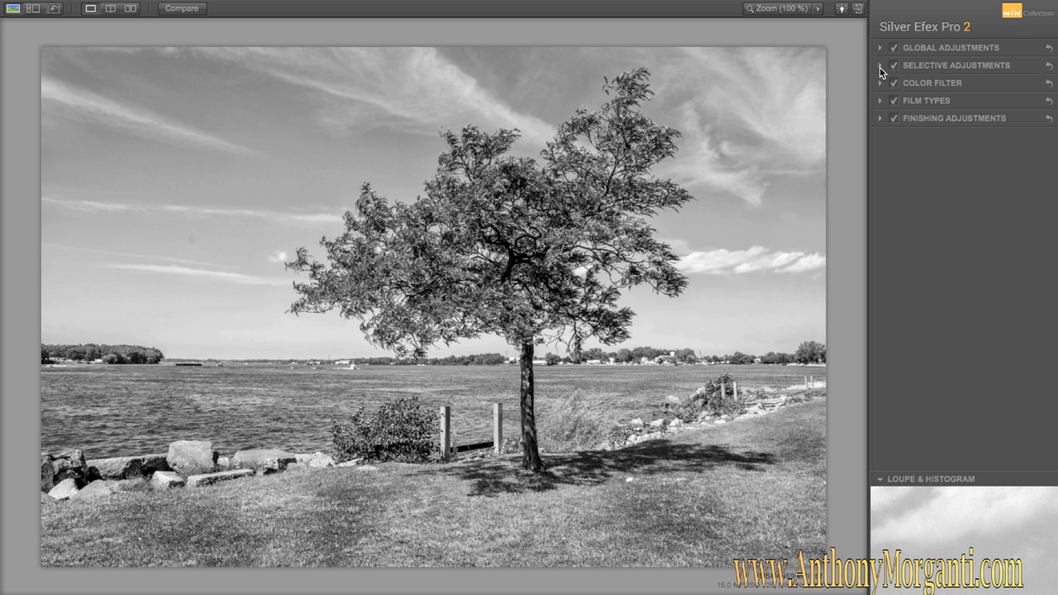
left_click(880, 67)
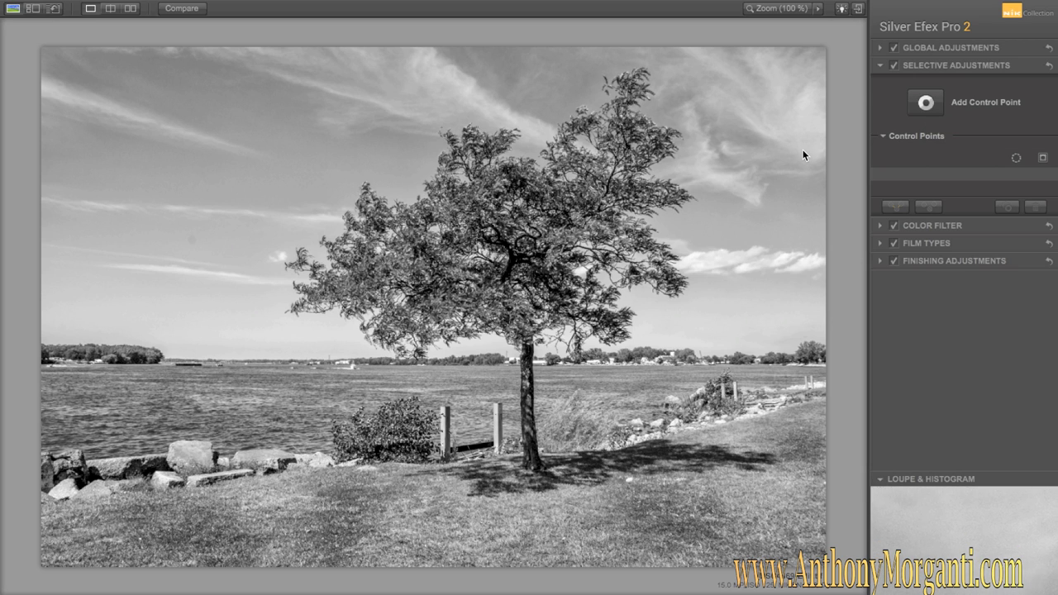
left_click(925, 103)
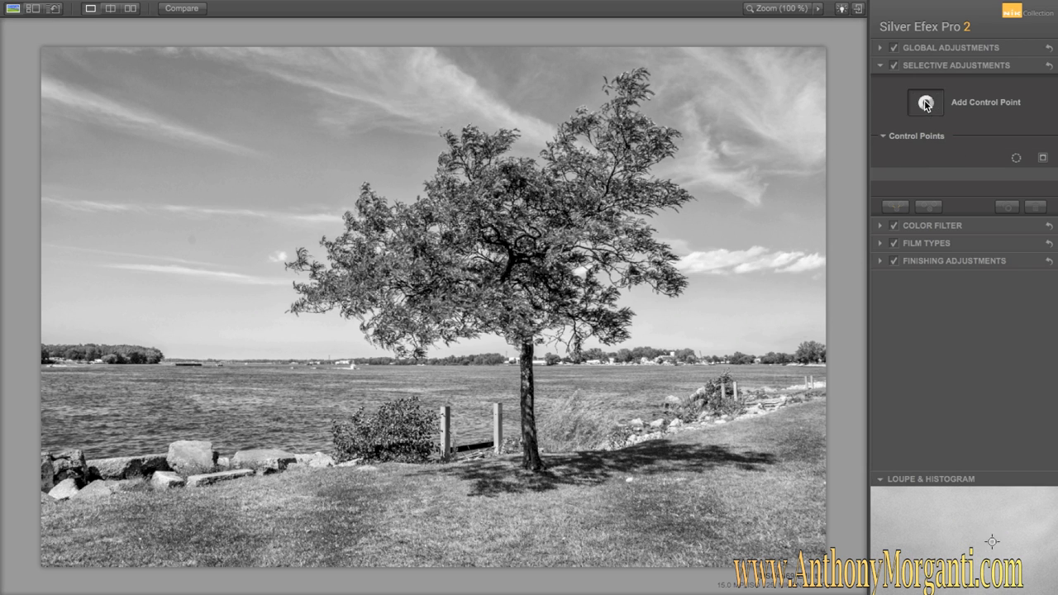
left_click(741, 151)
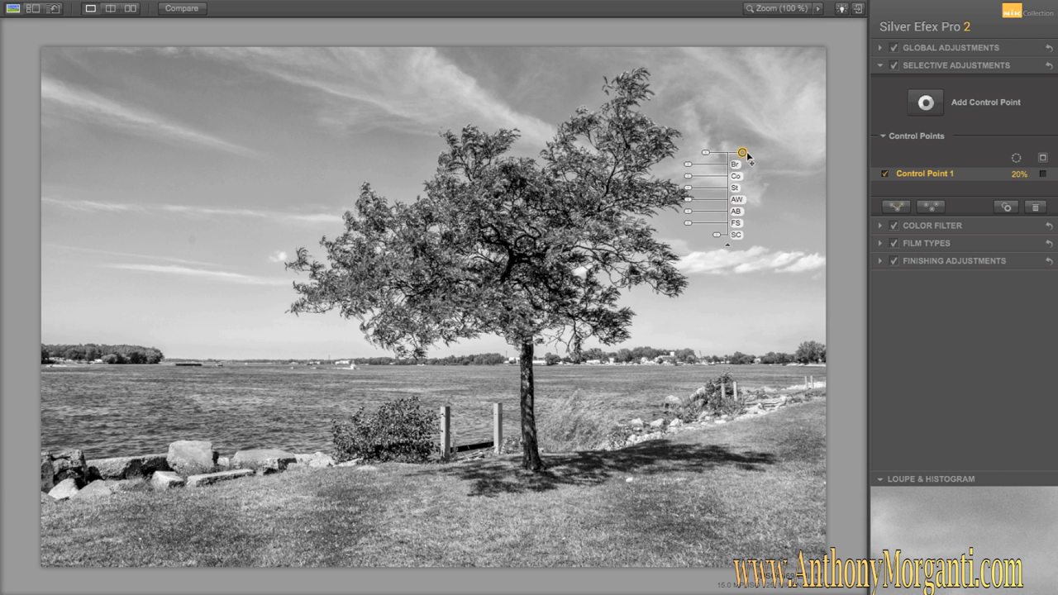
mouse_move(744, 153)
left_mouse_down()
mouse_move(748, 126)
mouse_move(736, 237)
mouse_move(747, 127)
mouse_move(747, 136)
left_mouse_up()
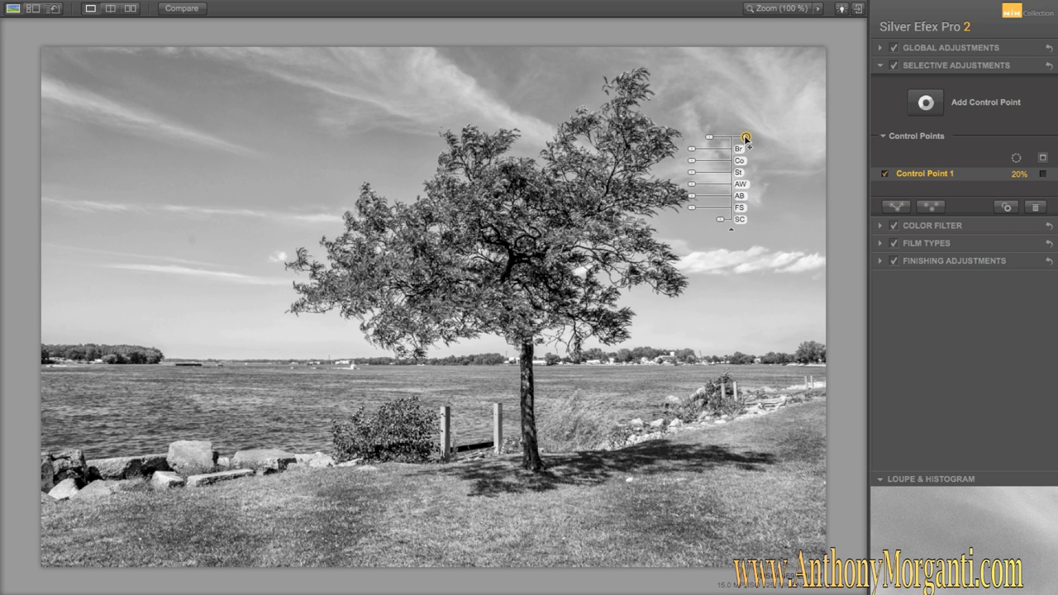
left_click(1043, 175)
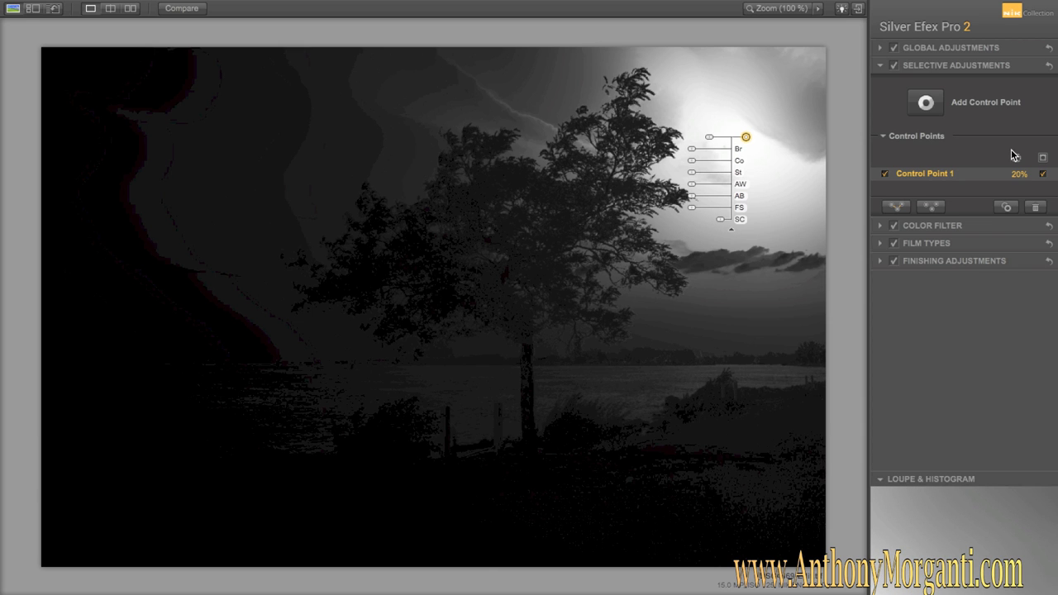
left_click(1043, 159)
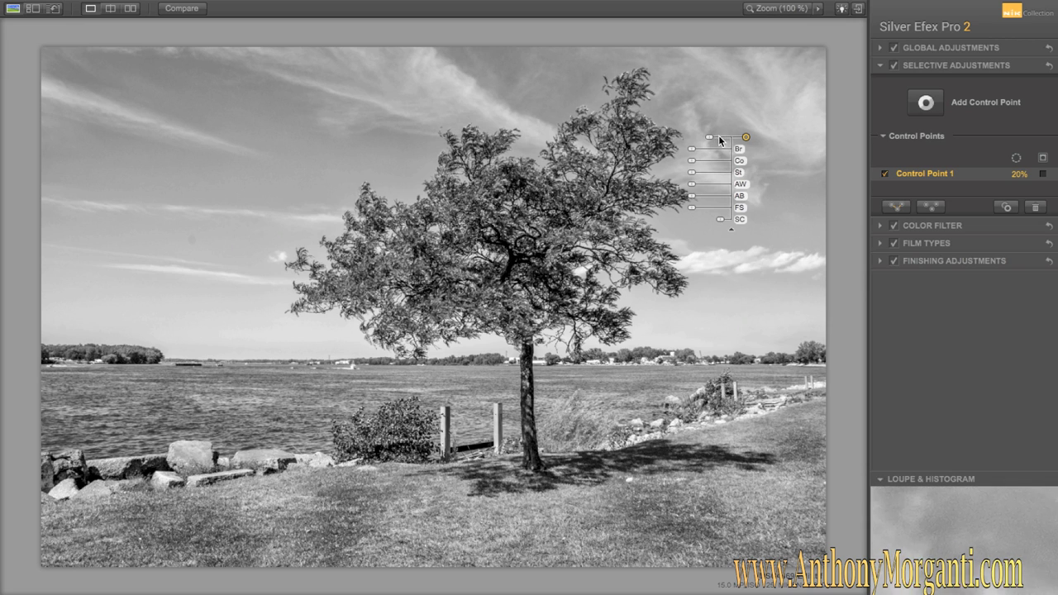
Step: Darken the sky at Control Point 1 by tuning its Size, Brightness, Amplify Whites and Selective Colorization
left_click_drag(713, 142, 710, 141)
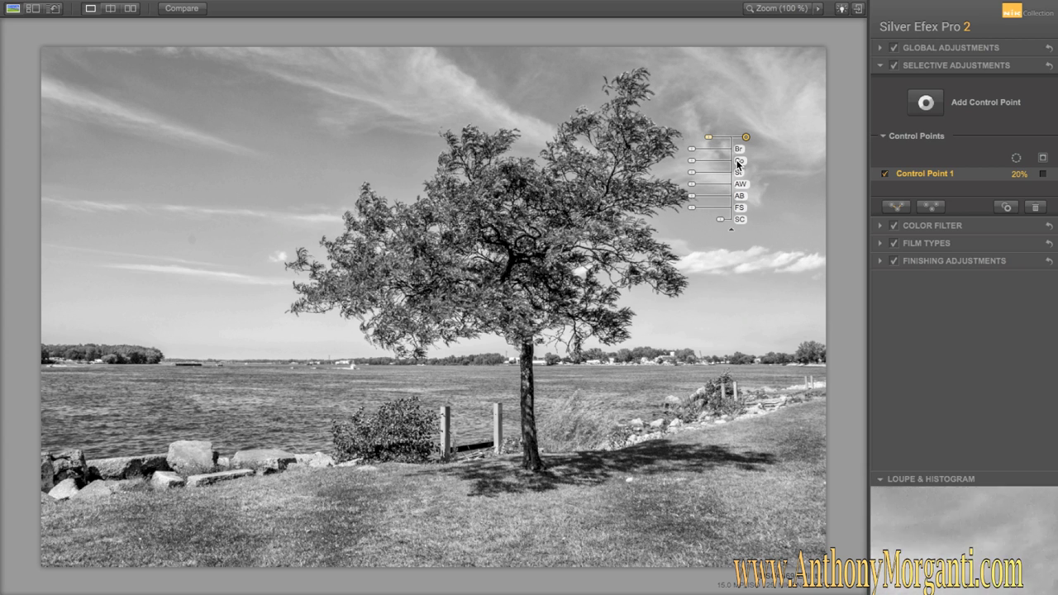
mouse_move(692, 150)
left_mouse_down()
mouse_move(702, 152)
mouse_move(682, 164)
mouse_move(693, 177)
mouse_move(682, 175)
left_mouse_up()
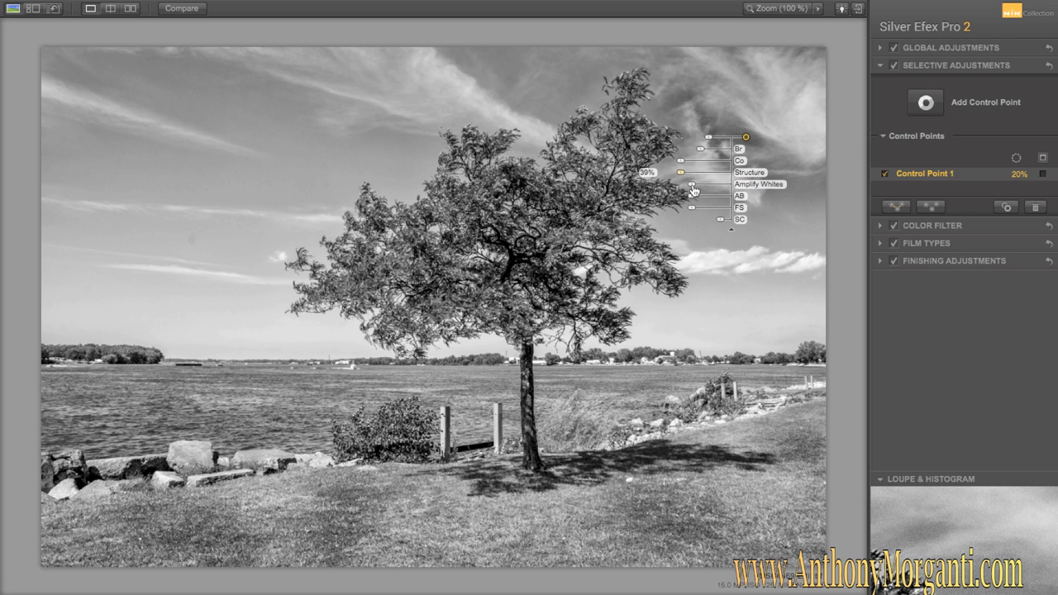
mouse_move(693, 191)
left_mouse_down()
mouse_move(669, 184)
mouse_move(701, 186)
mouse_move(691, 180)
left_mouse_up()
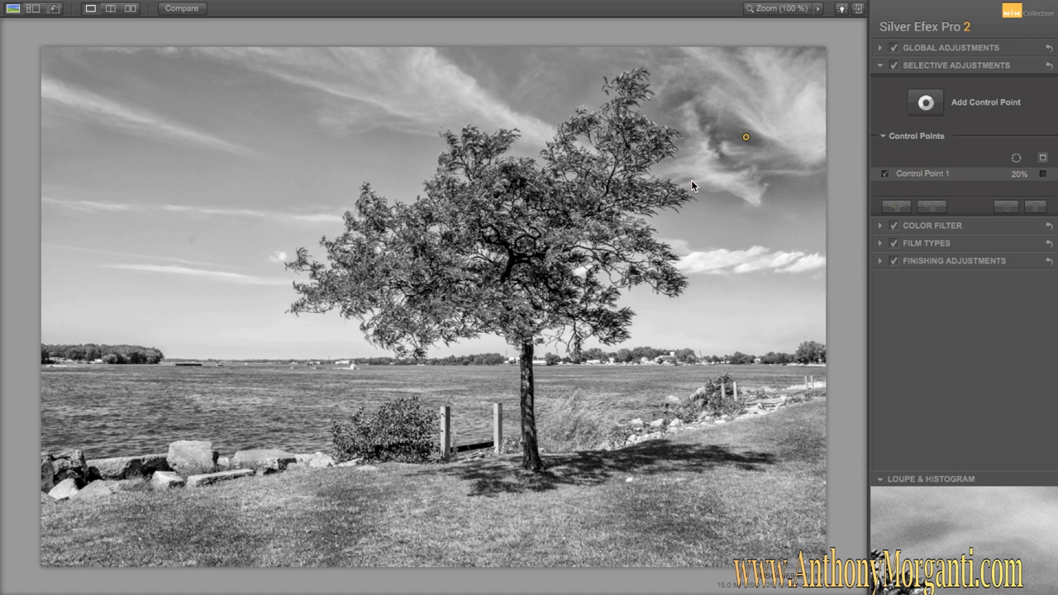
left_click(747, 138)
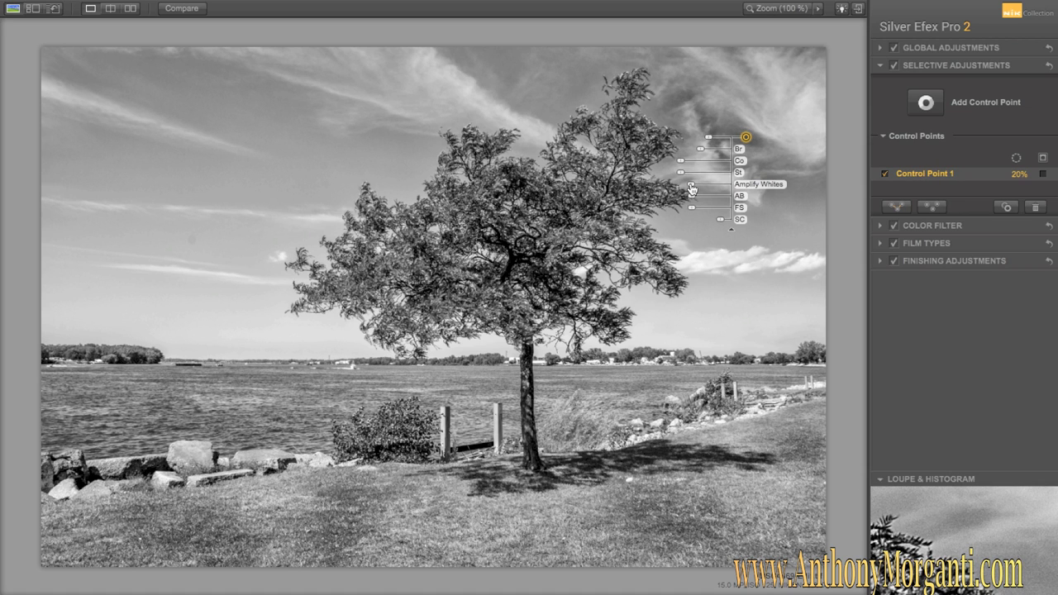
left_click_drag(691, 189, 693, 213)
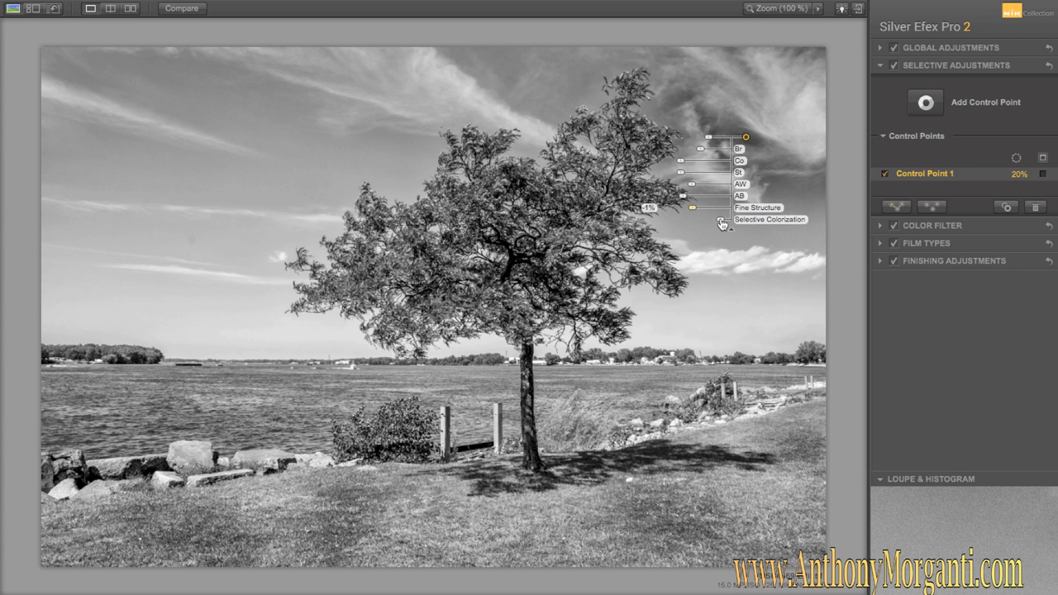
left_click_drag(721, 219, 743, 219)
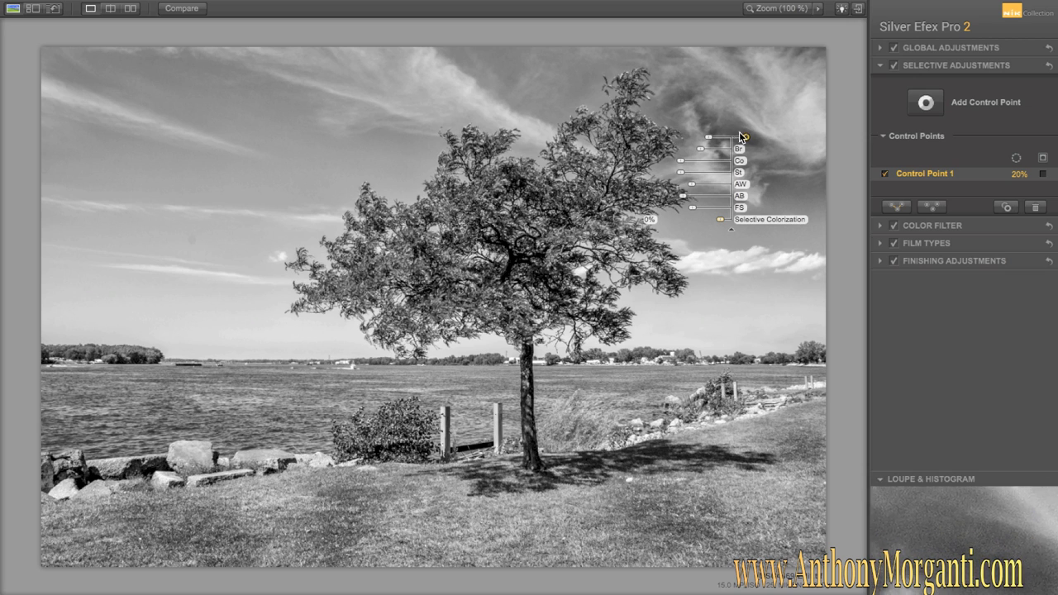
mouse_move(747, 139)
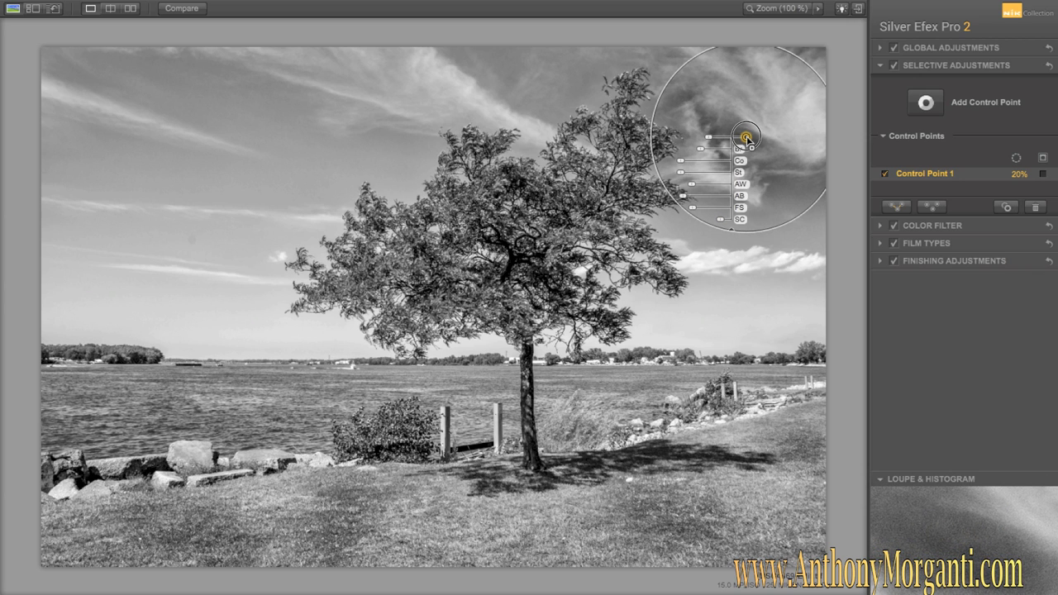
Step: Copy the sky control point across the sky and widen the upper-middle copy to 37%
left_click_drag(746, 138, 157, 134)
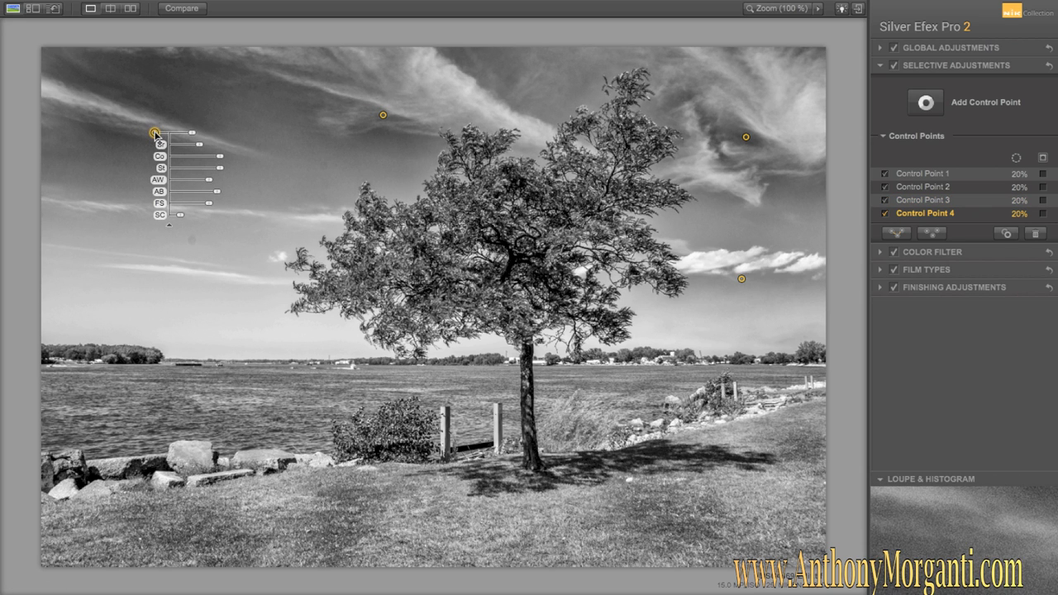
left_click_drag(155, 134, 258, 303)
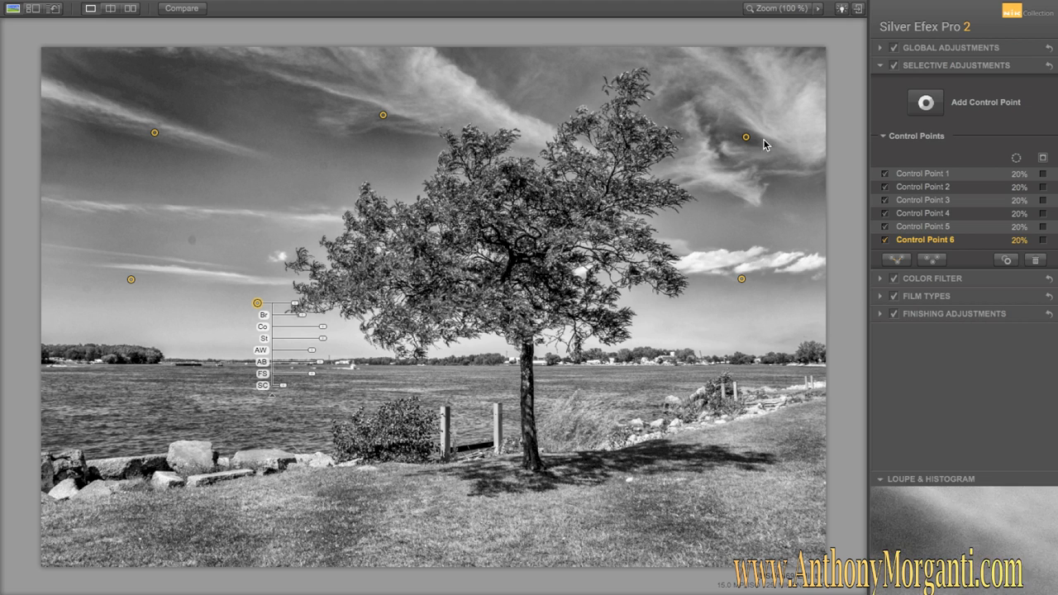
left_click(383, 117)
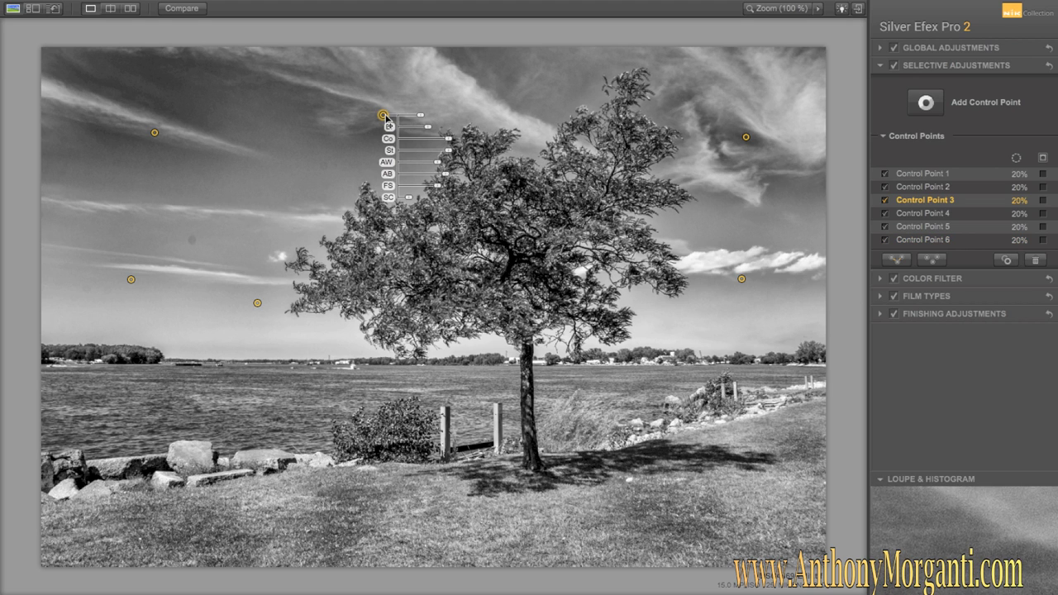
left_click_drag(420, 115, 431, 119)
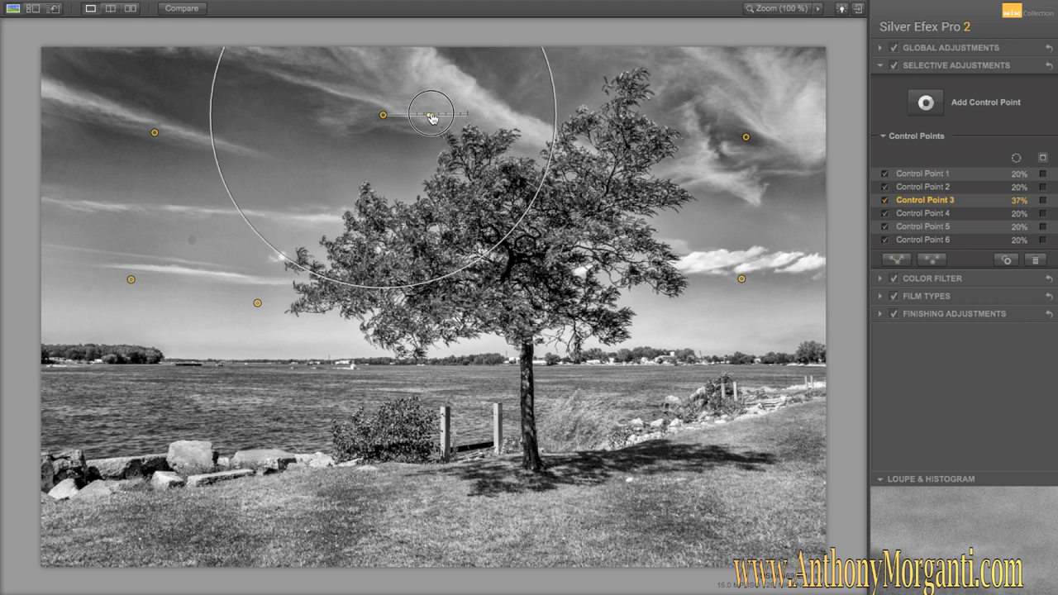
Step: Widen the upper-left, lower-left and horizon sky points to 48%, 44% and 33%
left_click(155, 133)
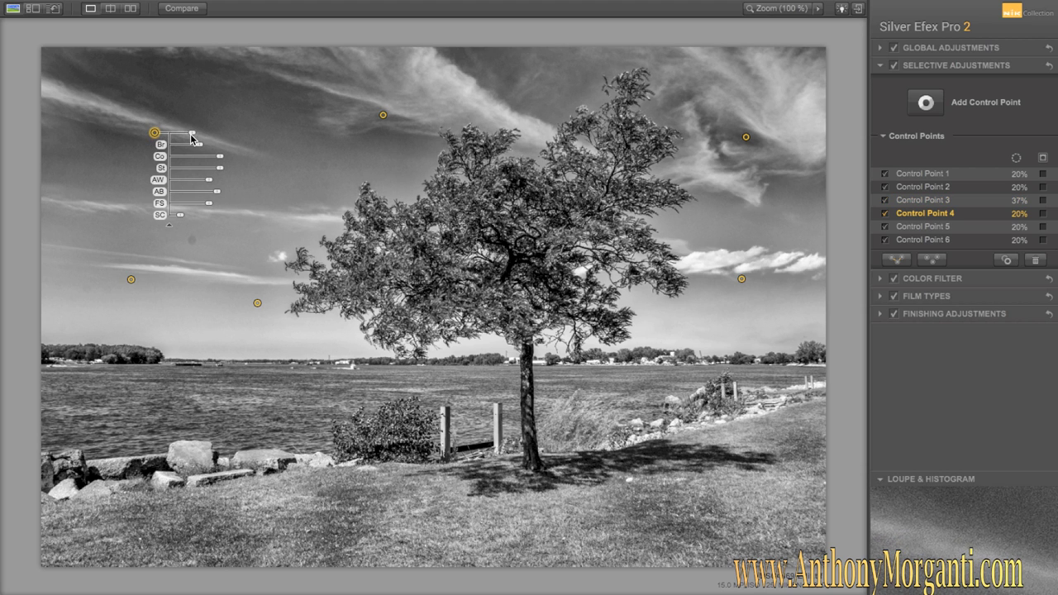
mouse_move(191, 140)
left_mouse_down()
mouse_move(222, 138)
mouse_move(207, 137)
left_mouse_up()
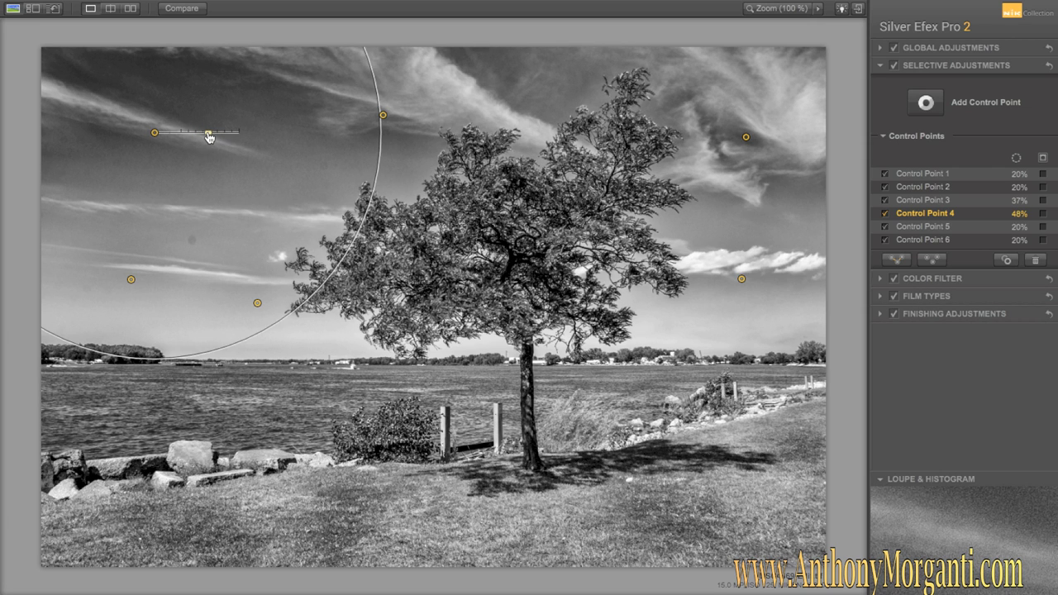
left_click(131, 281)
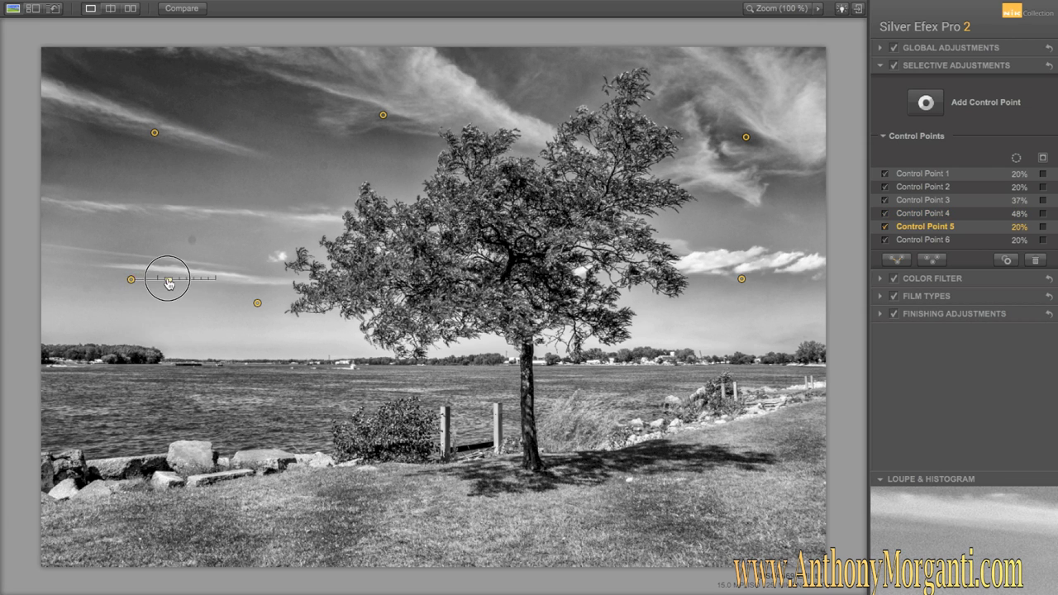
left_click_drag(168, 283, 183, 280)
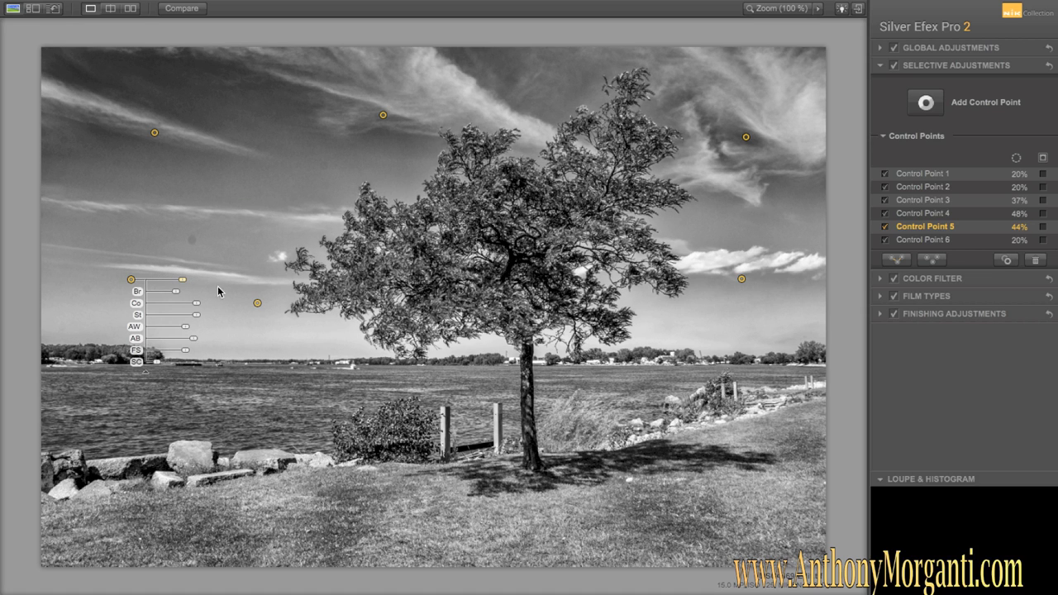
left_click(258, 304)
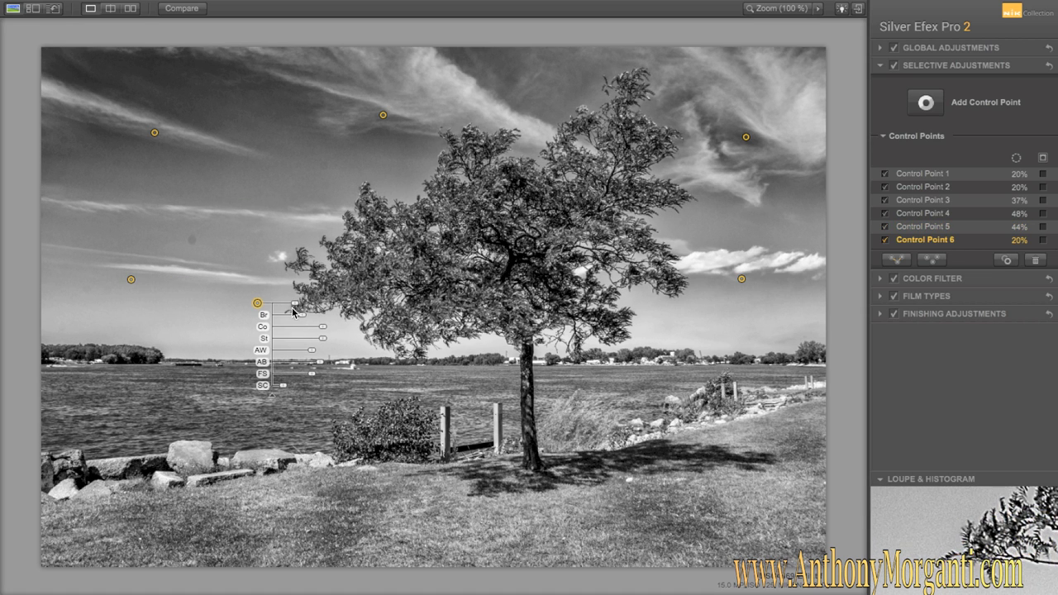
left_click_drag(296, 306, 303, 303)
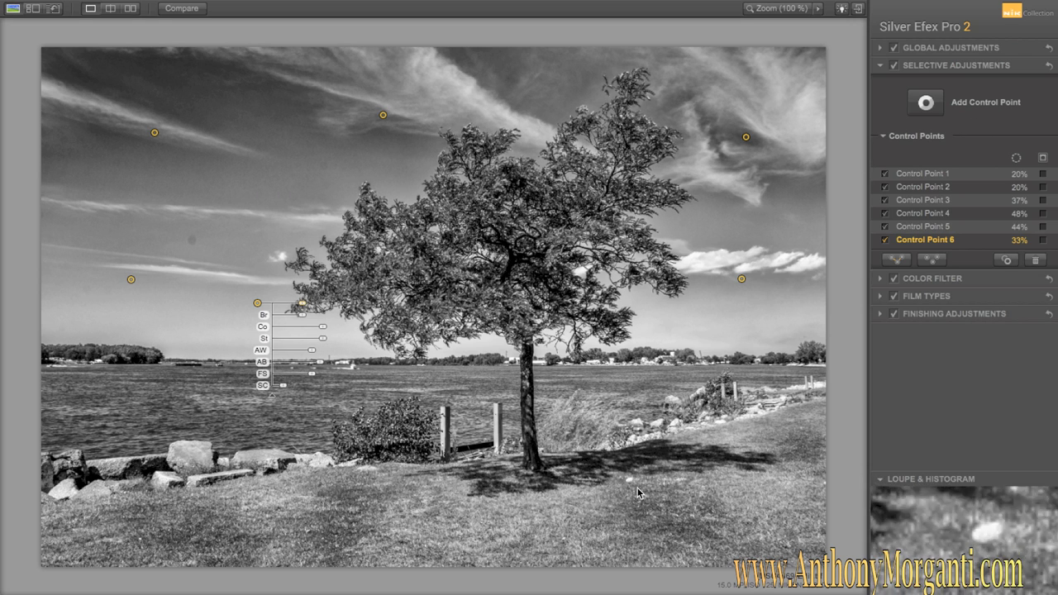
left_click(926, 102)
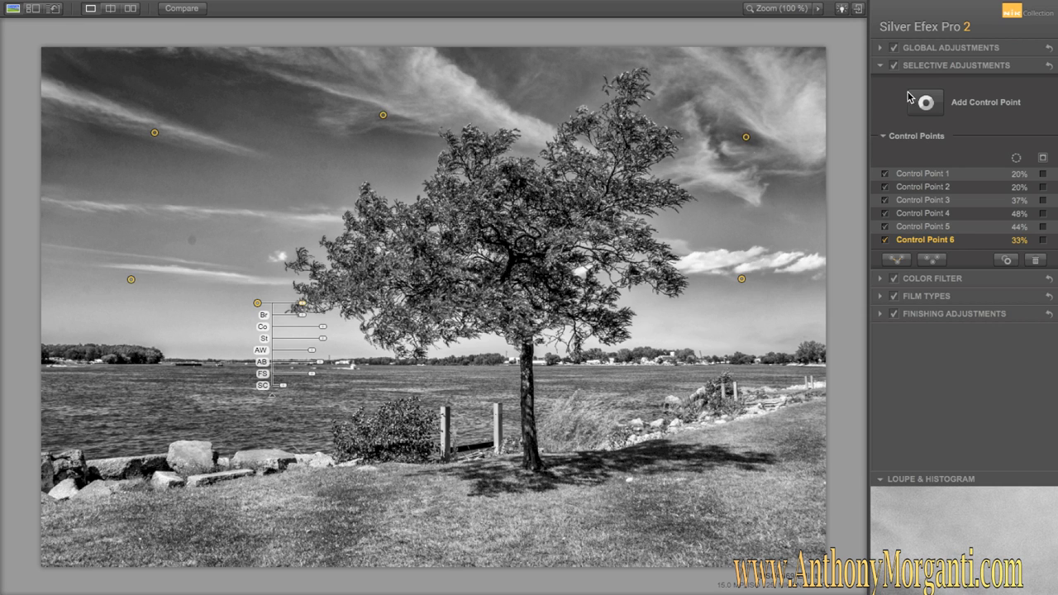
Step: Add a 35% control point on the lower-right grass, tune its brightness and reach, and copy it across the grass
left_click(930, 103)
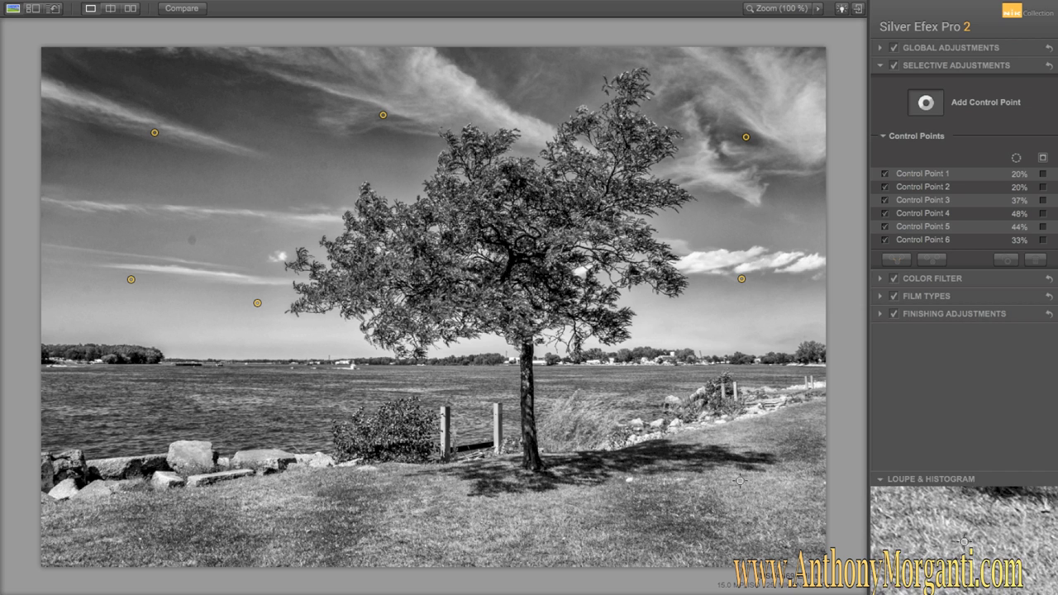
left_click(702, 502)
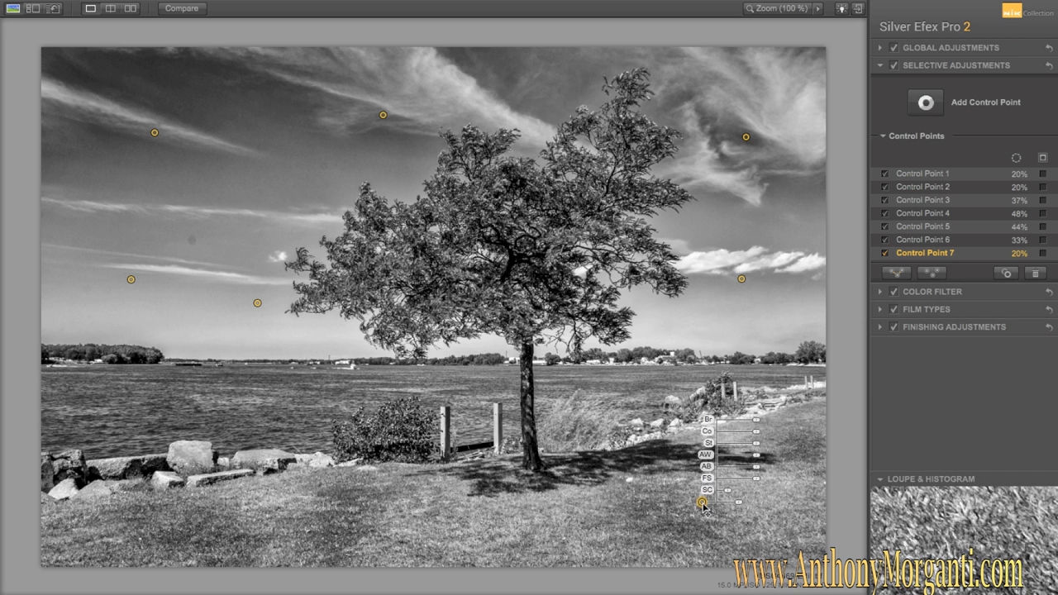
left_click_drag(755, 419, 759, 421)
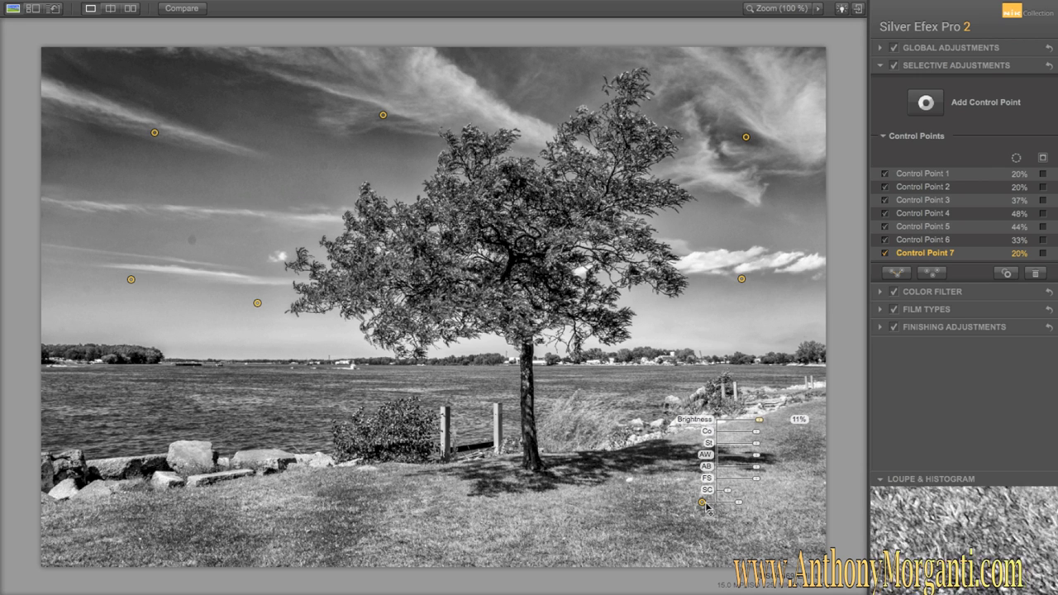
left_click_drag(739, 504, 749, 507)
left_click_drag(759, 422, 769, 447)
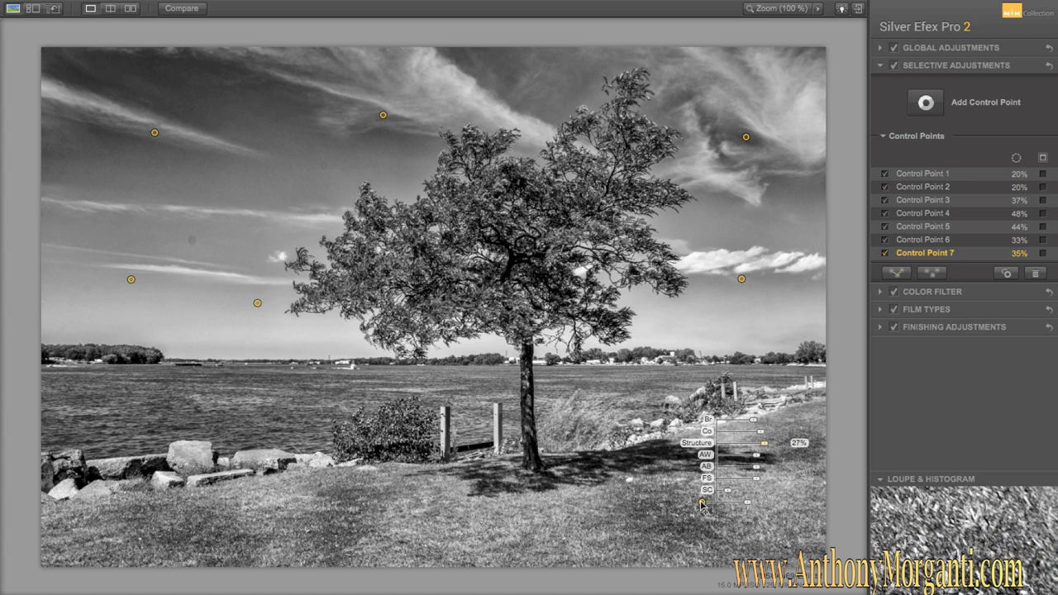
left_click_drag(702, 502, 234, 520)
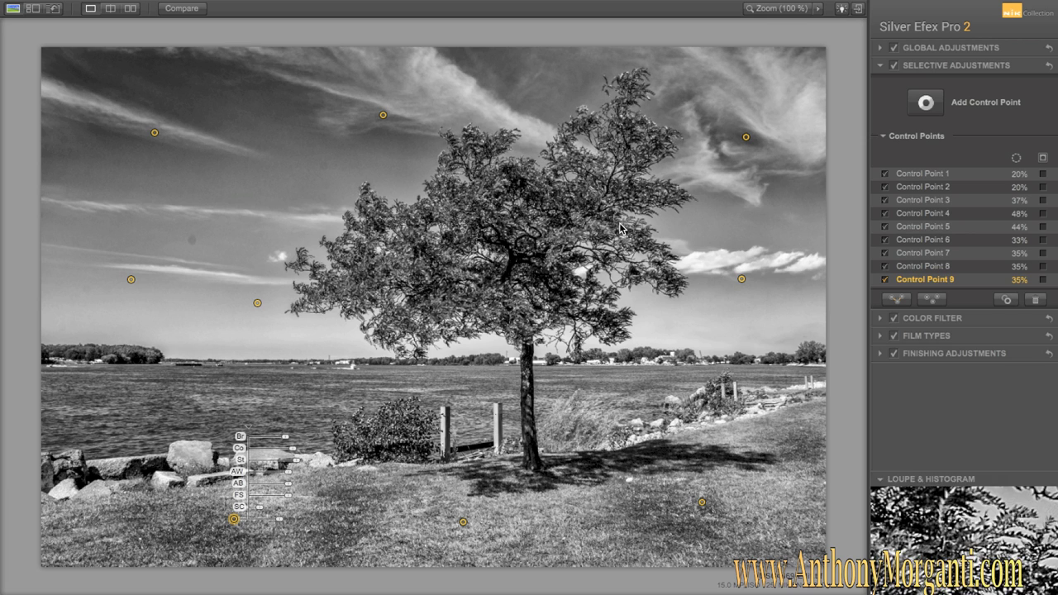
Step: Place Control Point 10 on the tree foliage with 30% size and 16% brightness
left_click(925, 101)
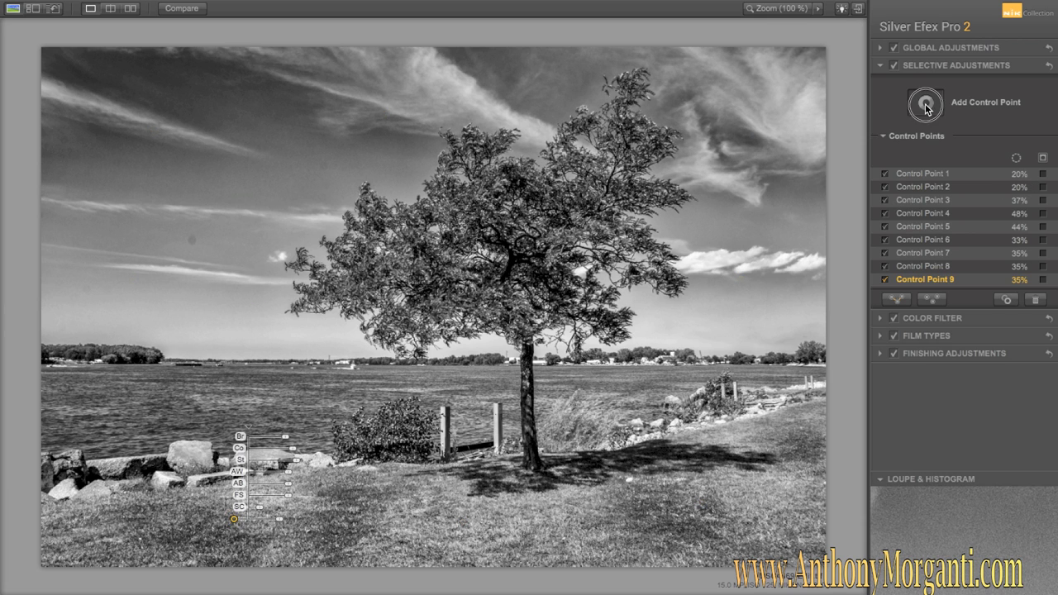
left_click(520, 238)
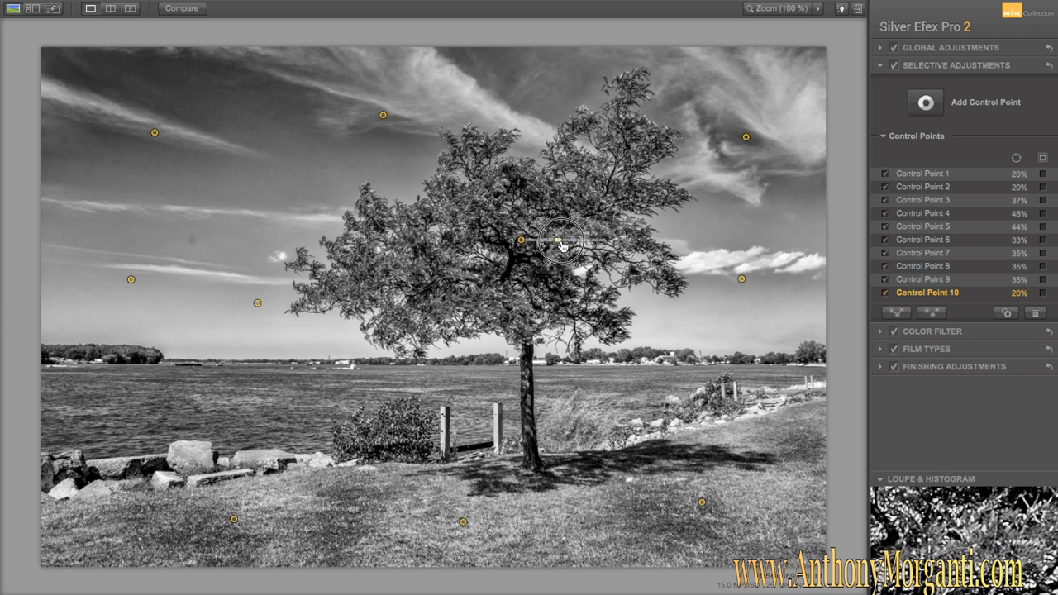
mouse_move(566, 246)
left_click_drag(566, 247, 571, 246)
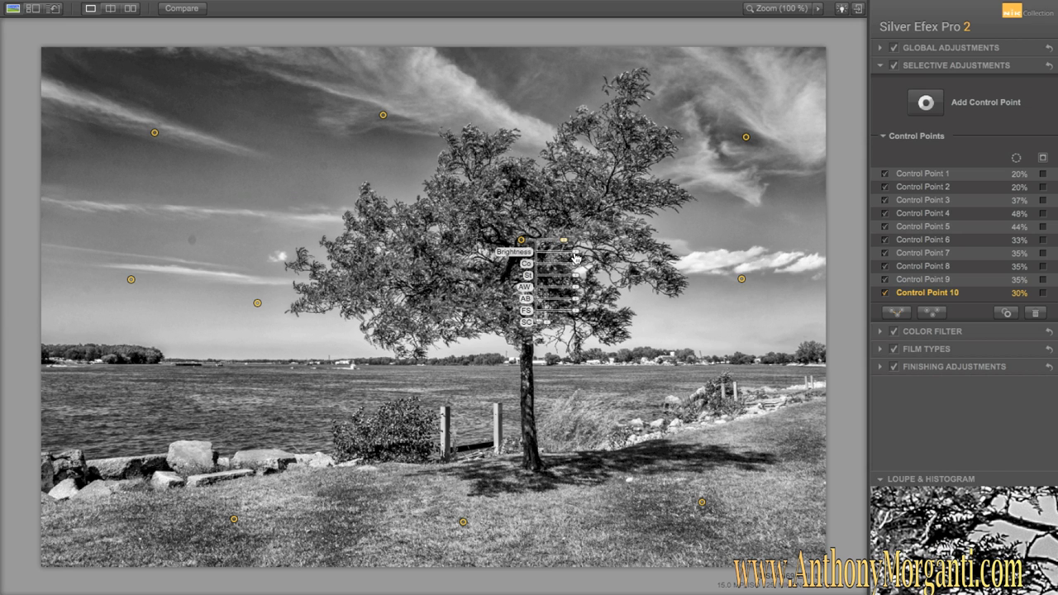
left_click_drag(575, 258, 570, 258)
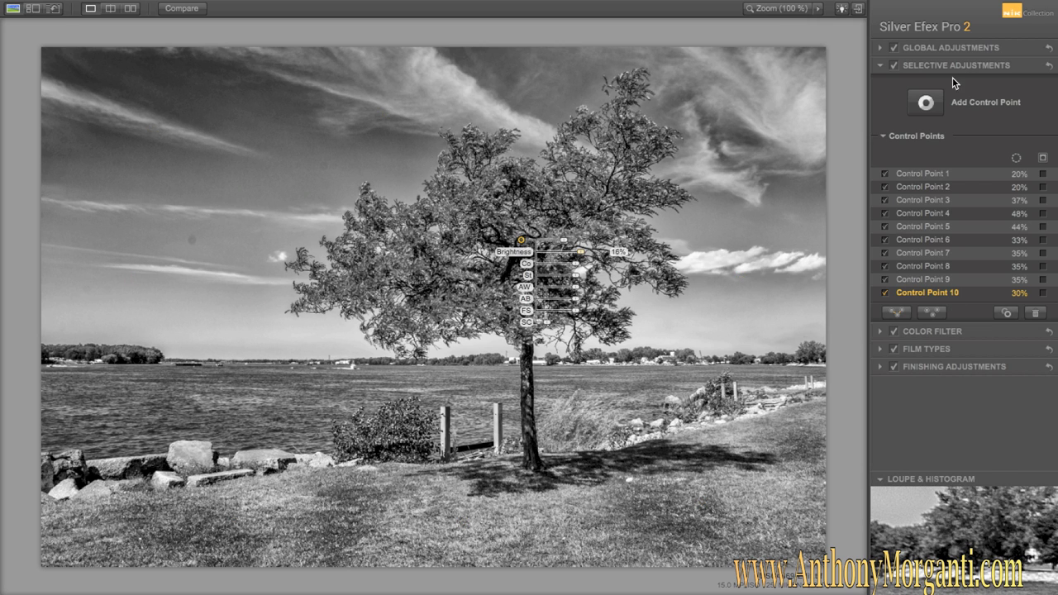
Step: Toggle the selective adjustments off and on to compare, then collapse their panel
left_click(893, 66)
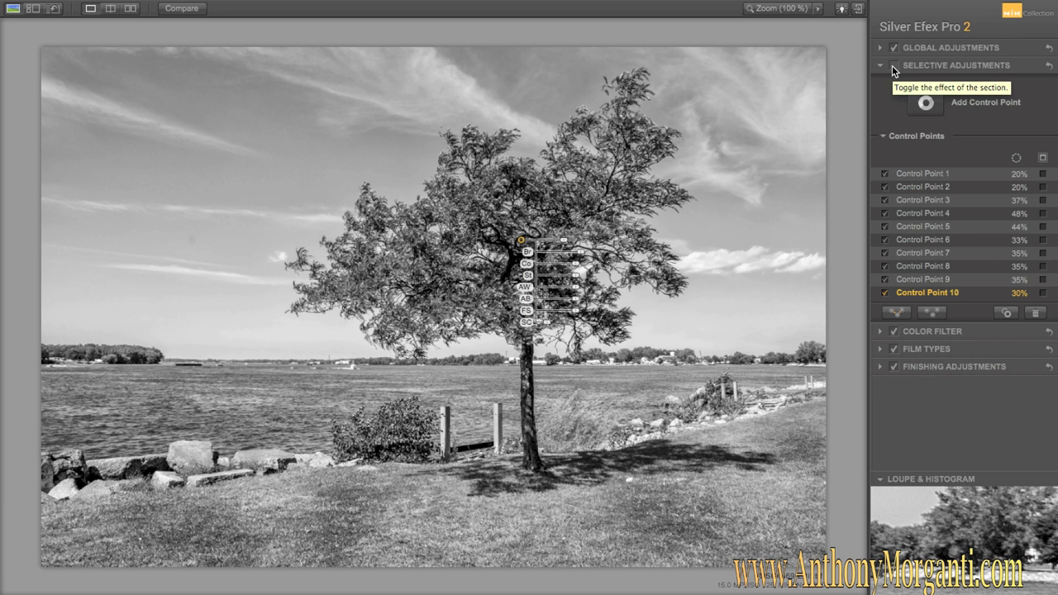
left_click(892, 65)
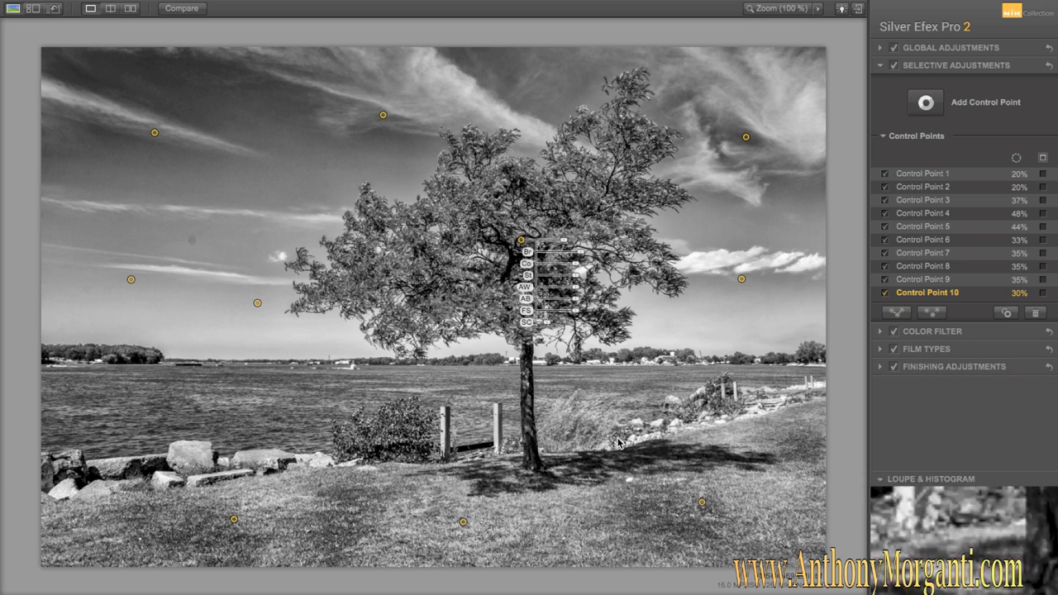
left_click(881, 65)
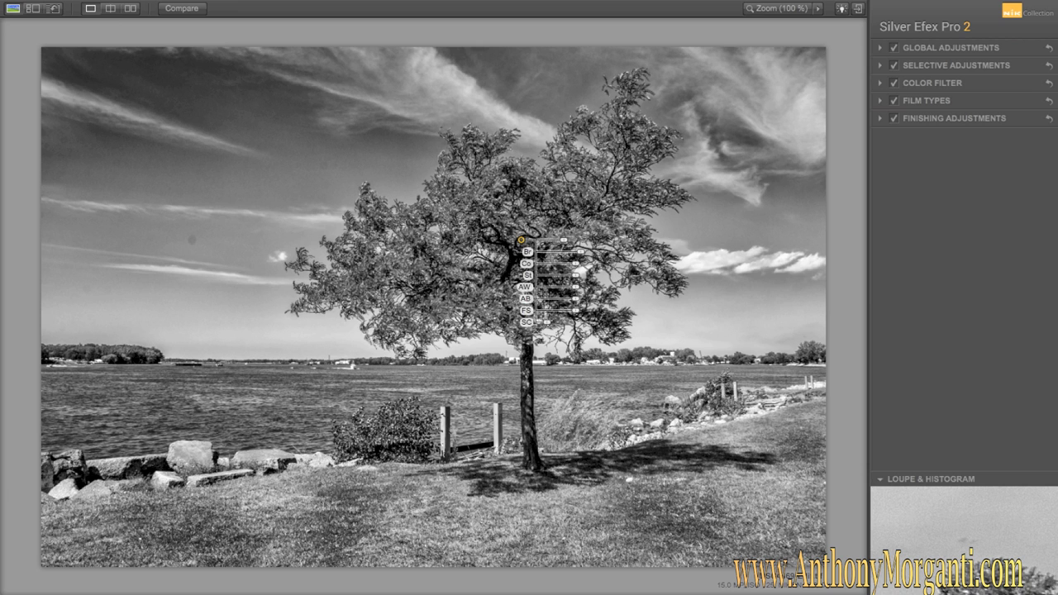
Step: Compare the original and edited photo side by side, then return to the single edited view
left_click(131, 9)
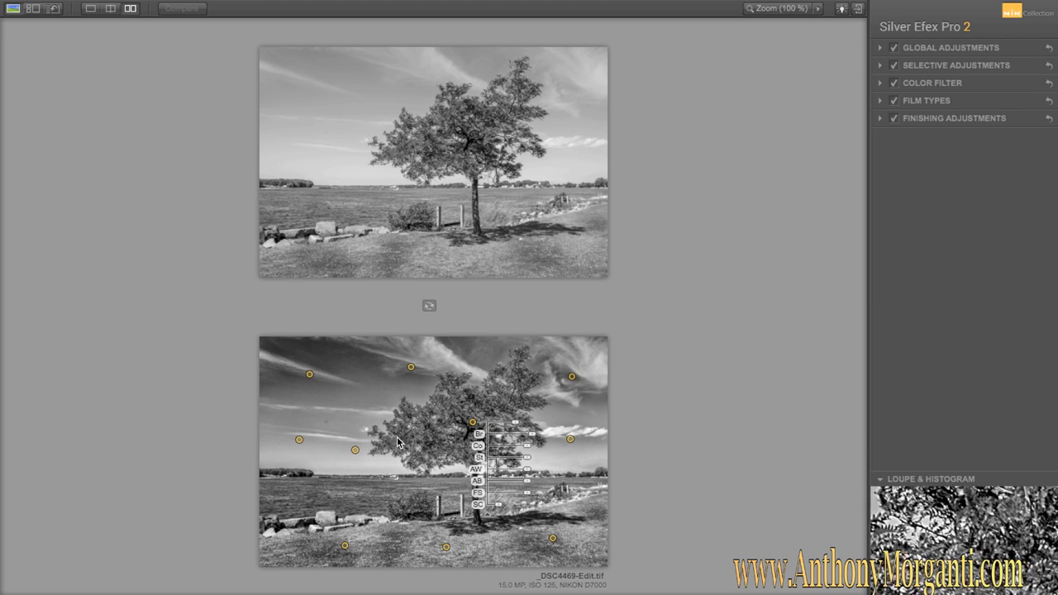
left_click(430, 304)
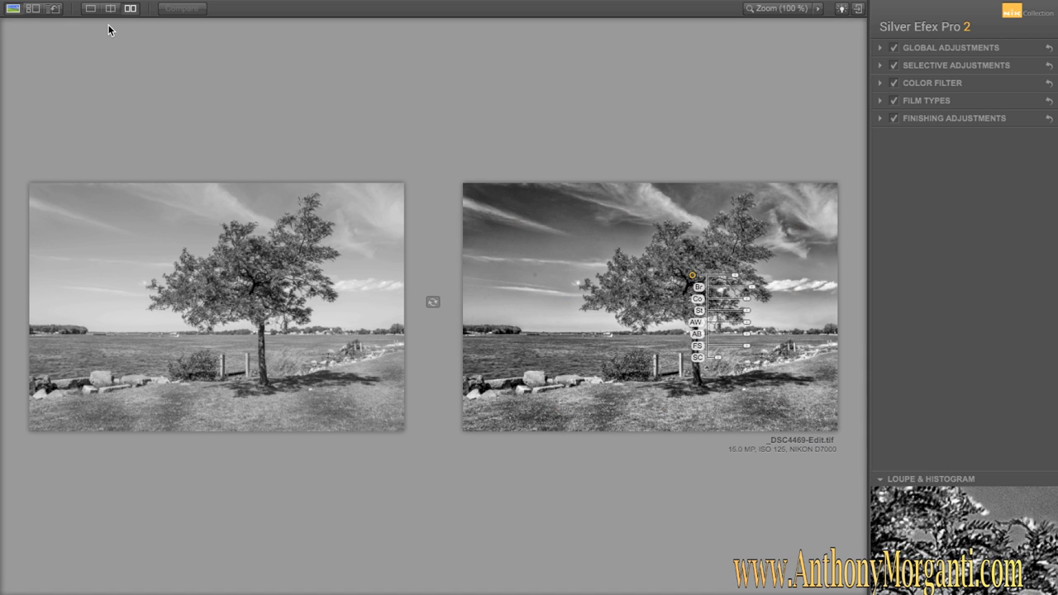
left_click(91, 9)
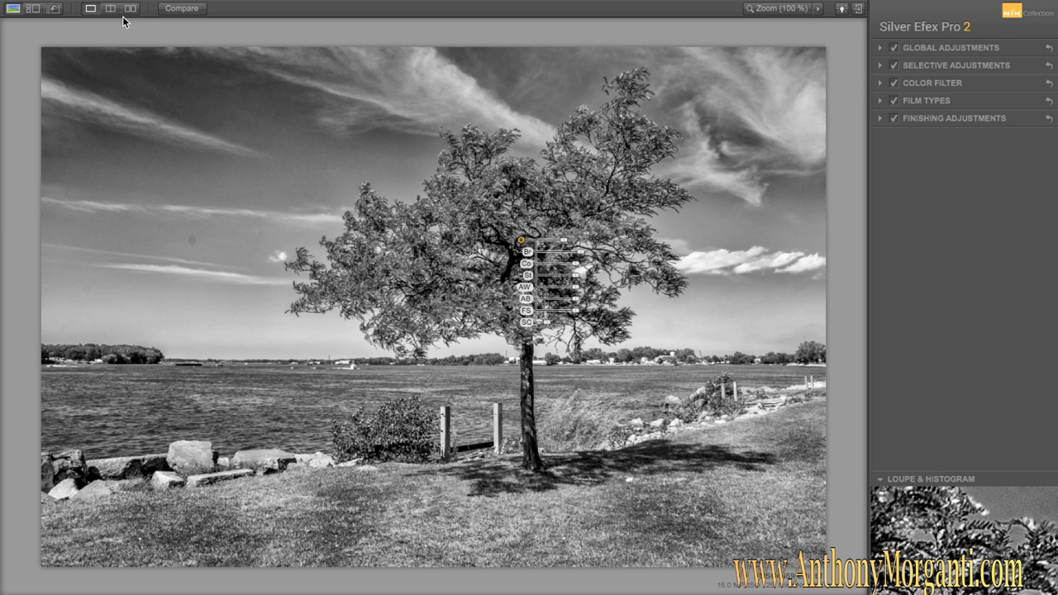
left_click(880, 82)
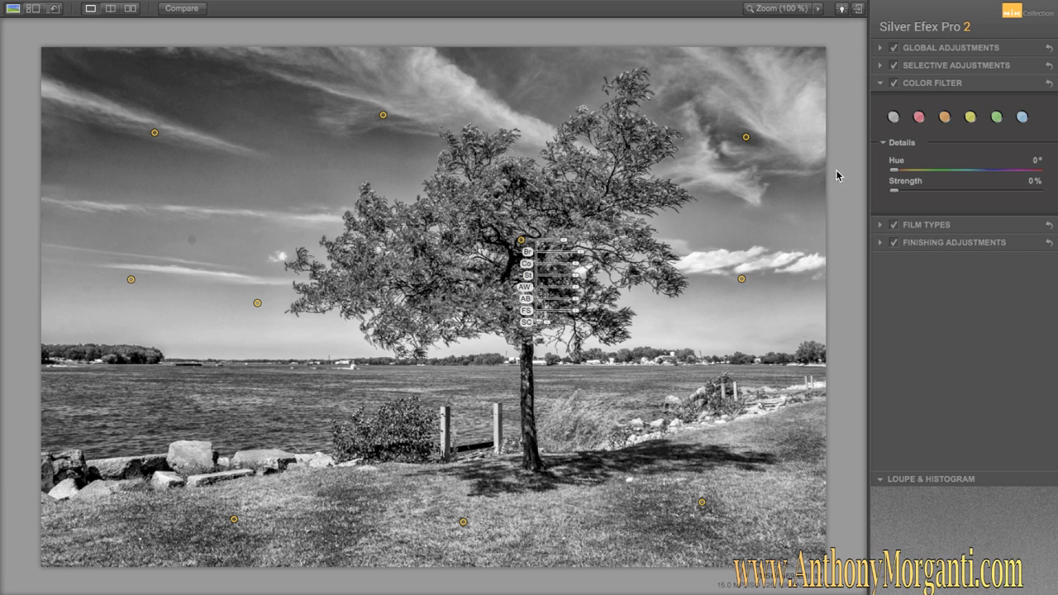
Step: Try the red, orange, yellow, green and blue filters, then apply orange at about 21% strength
left_click(921, 118)
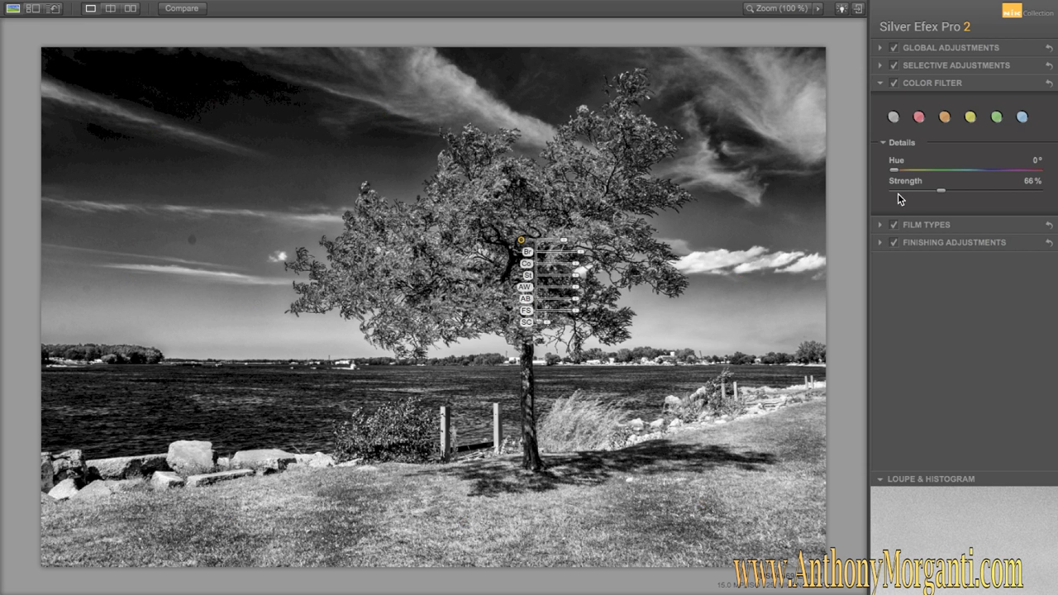
left_click(945, 119)
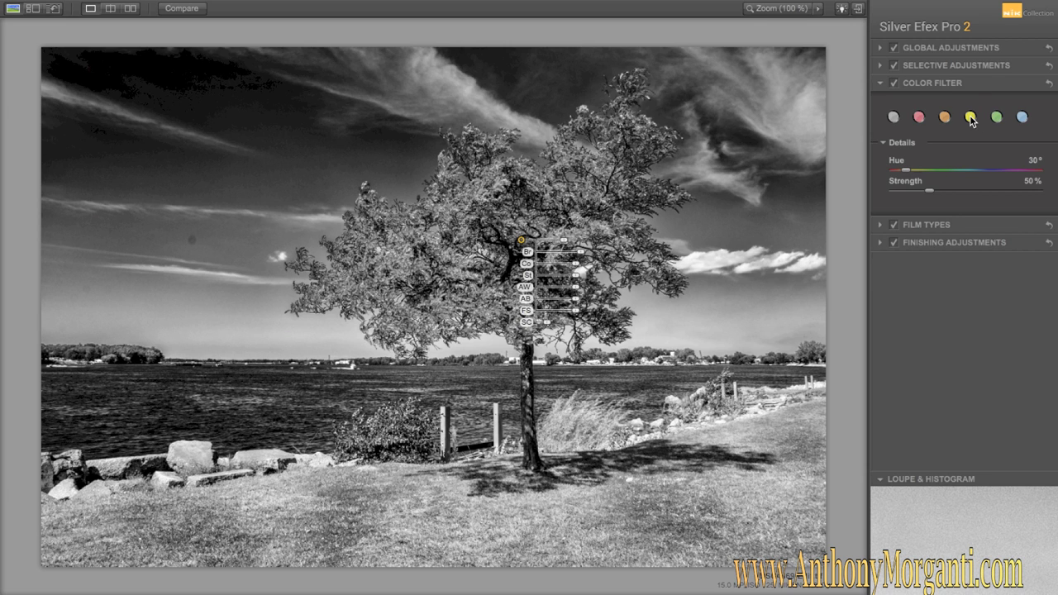
left_click(970, 119)
left_click(997, 118)
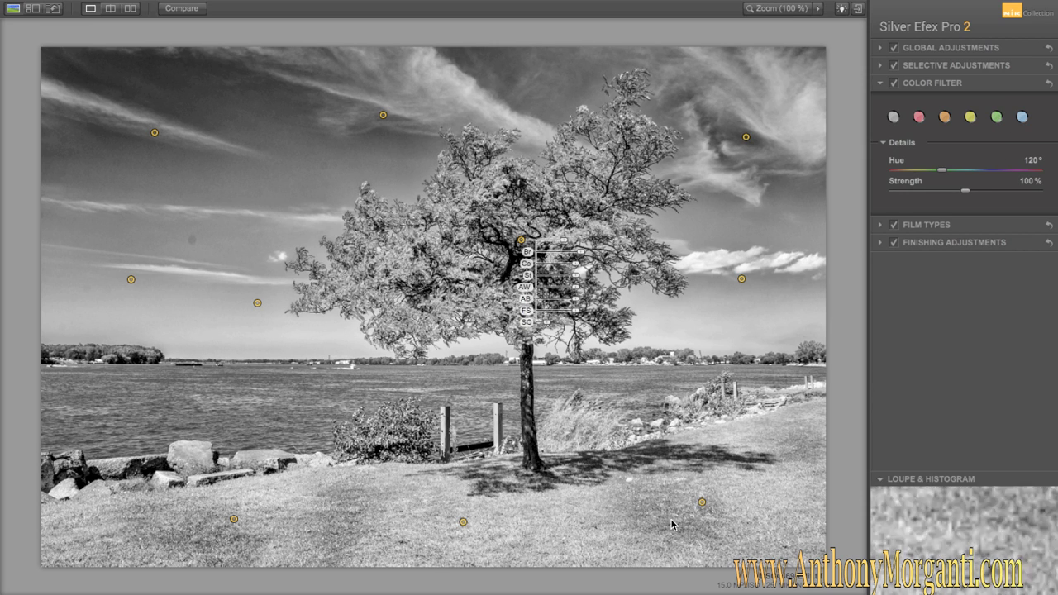
left_click(1023, 119)
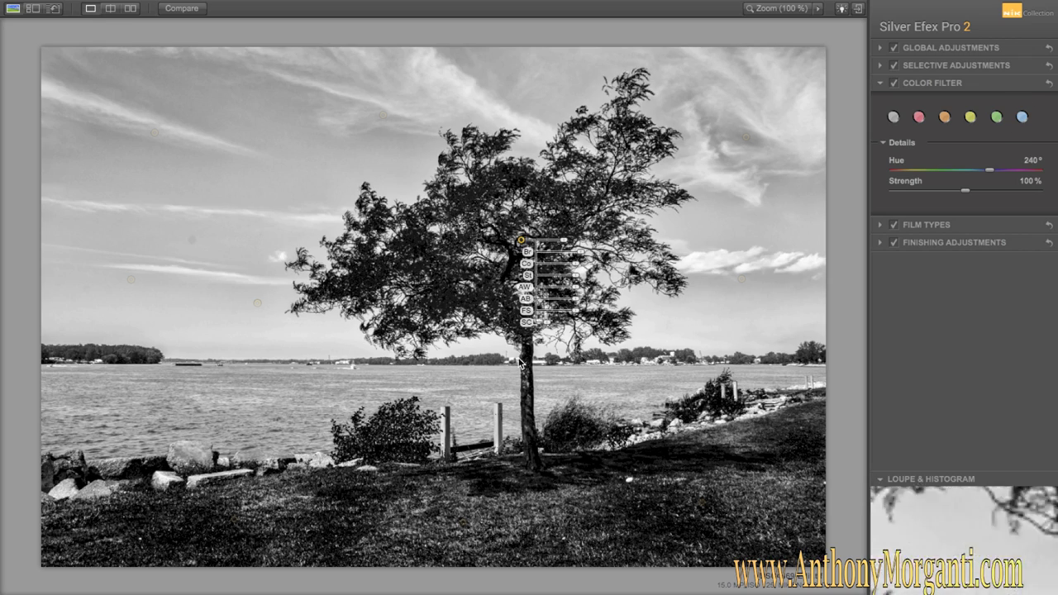
left_click(919, 117)
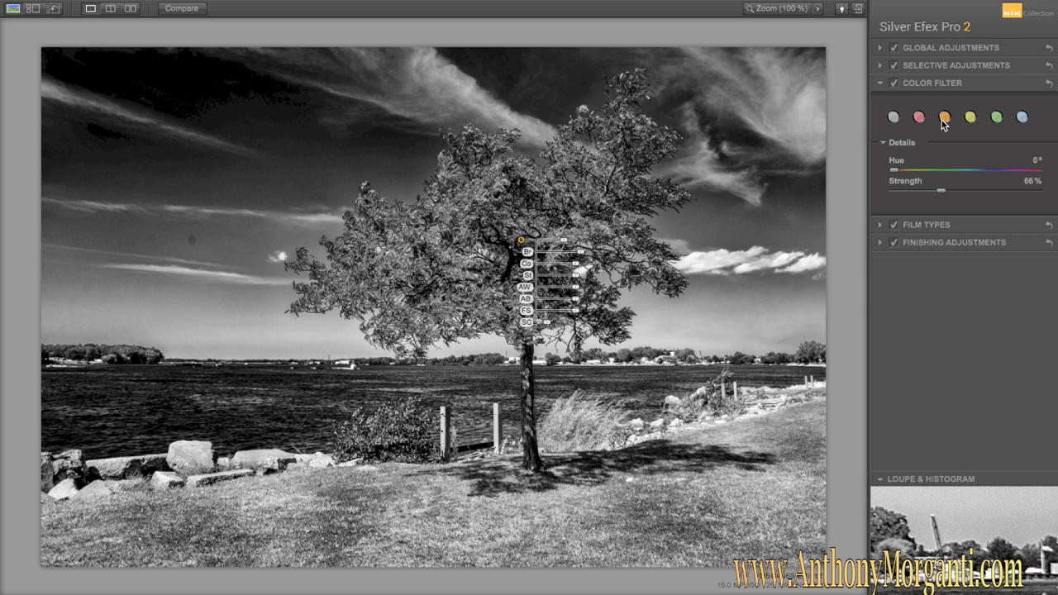
left_click(946, 120)
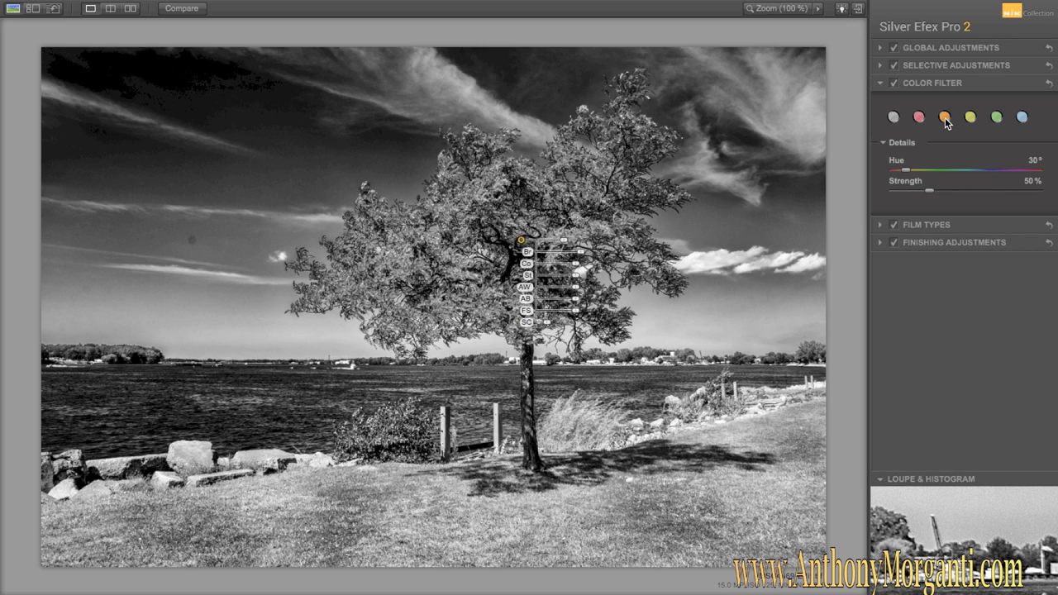
left_click(929, 194)
left_click_drag(930, 193, 910, 193)
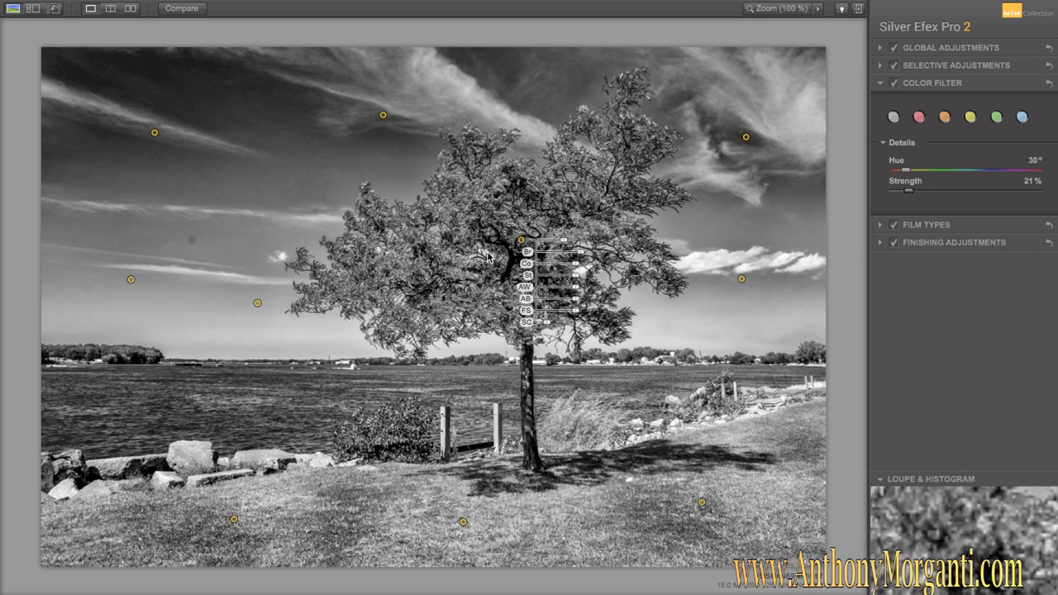
Step: Collapse Color Filter, toggle it off and on, and compare side by side before returning to single view
left_click(882, 83)
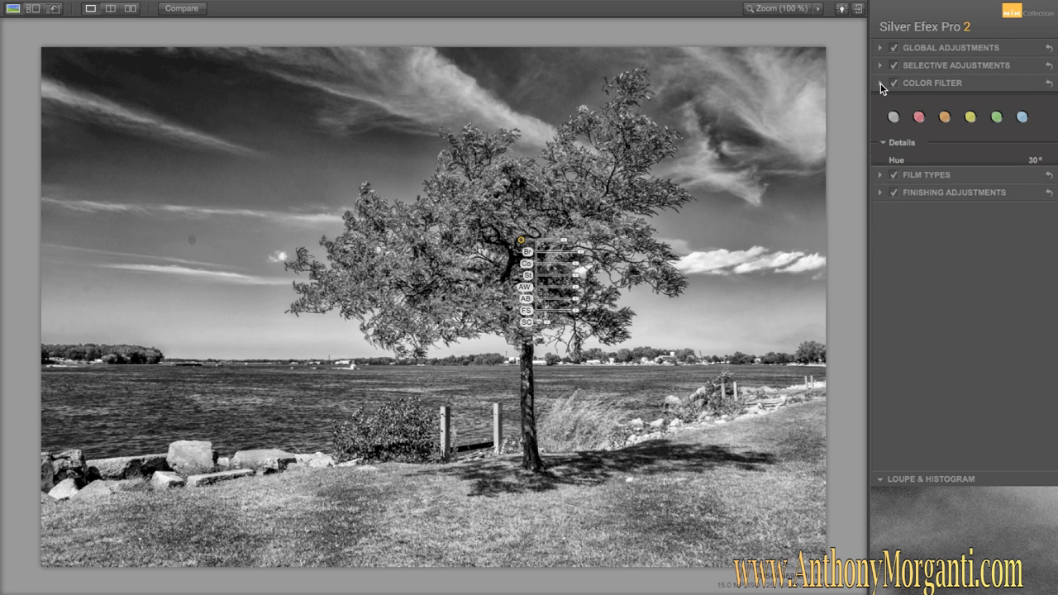
left_click(893, 84)
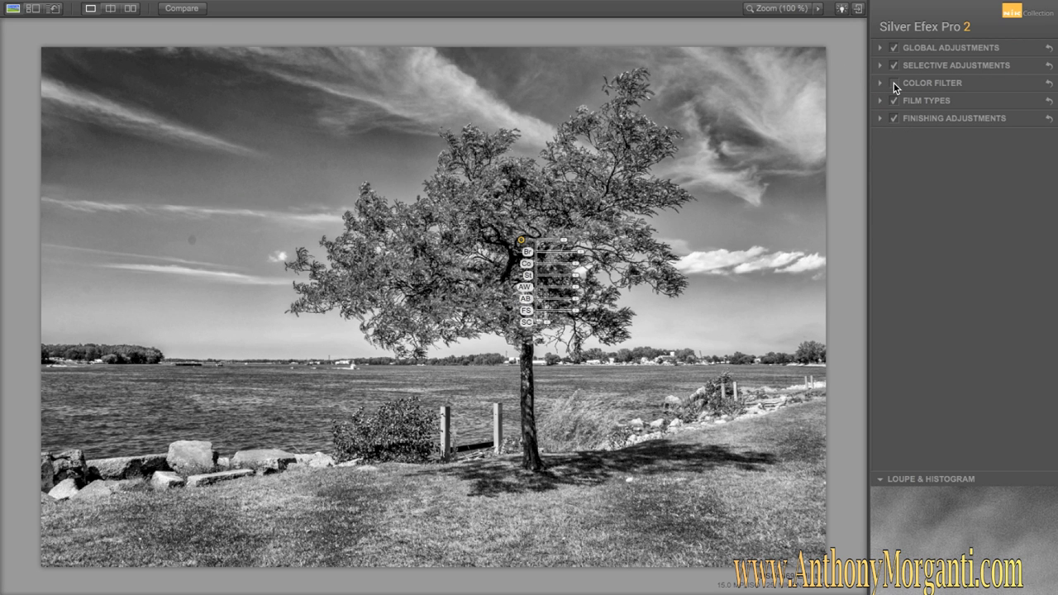
left_click(894, 83)
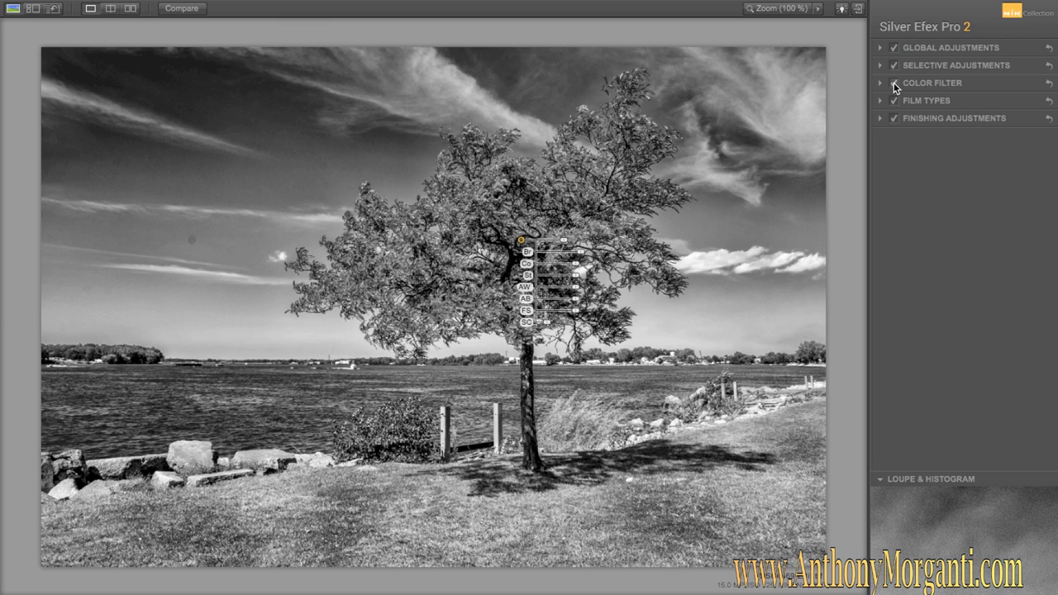
left_click(129, 10)
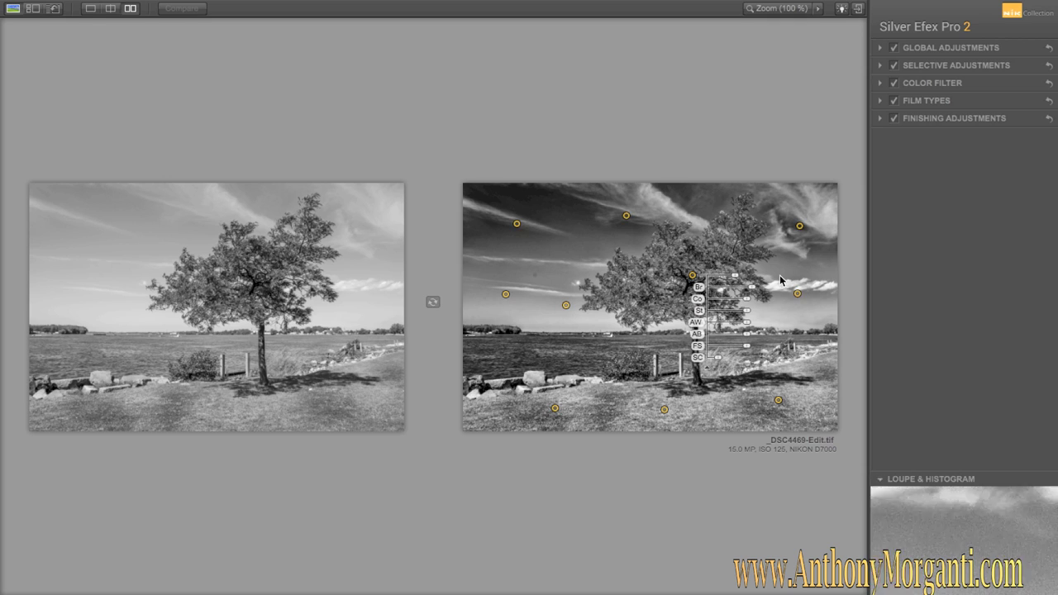
left_click(91, 9)
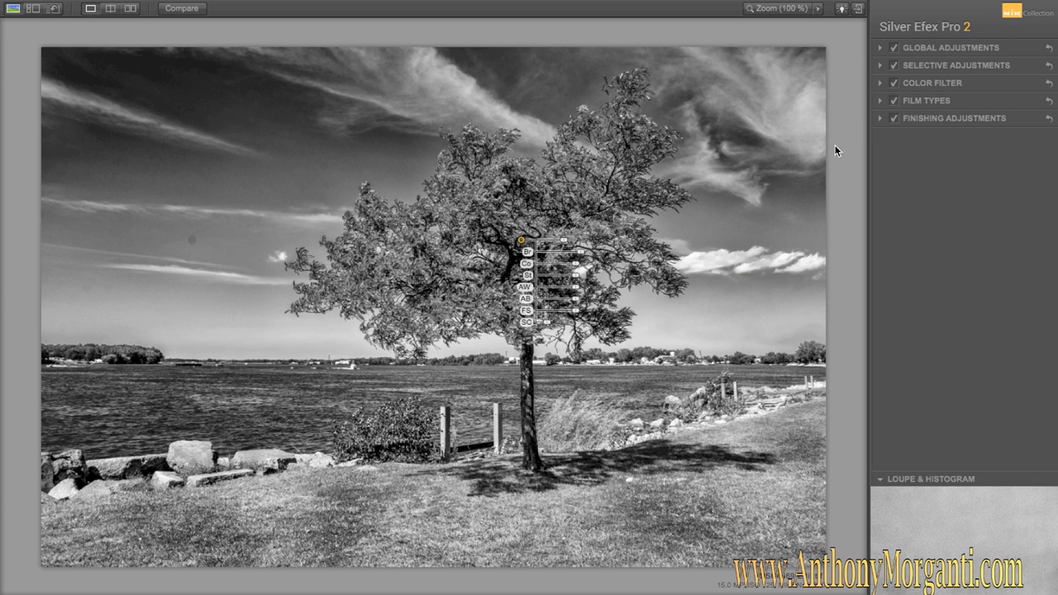
Step: Briefly reopen the Selective Adjustments panel, then fold it away again
left_click(881, 68)
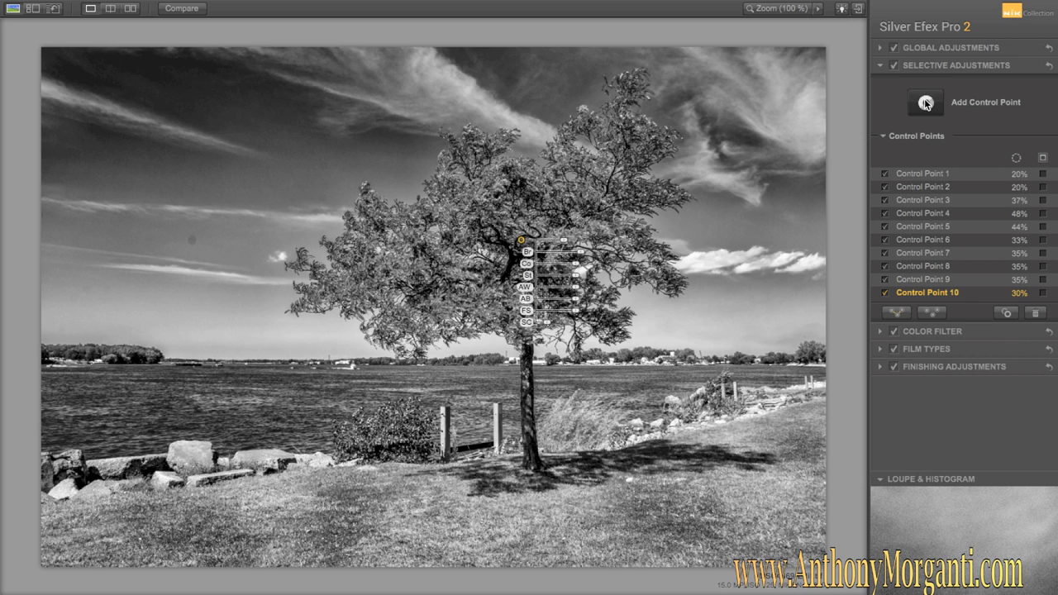
left_click(926, 103)
left_click(881, 66)
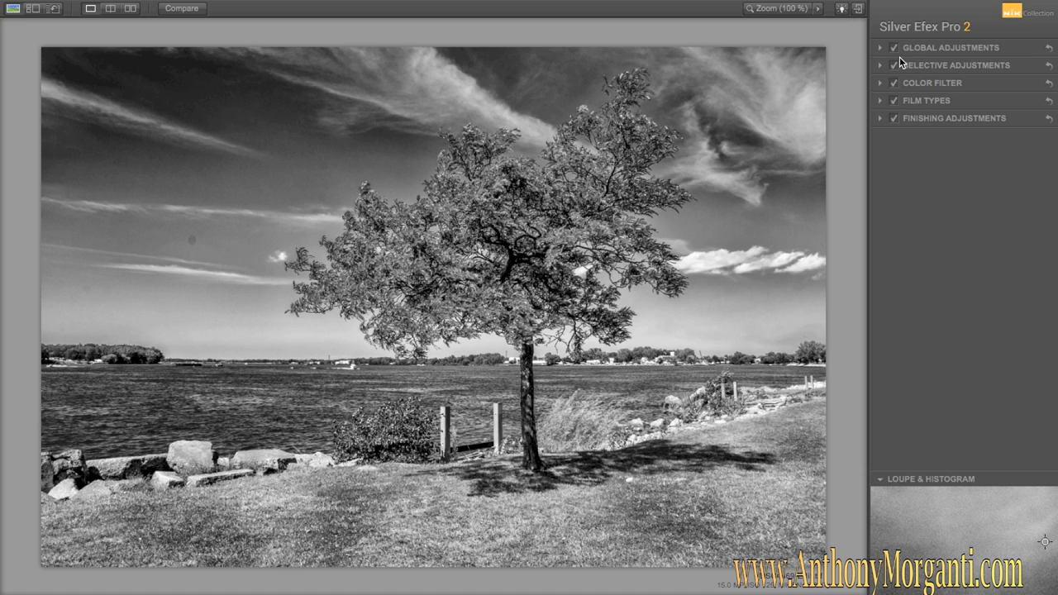
left_click(881, 100)
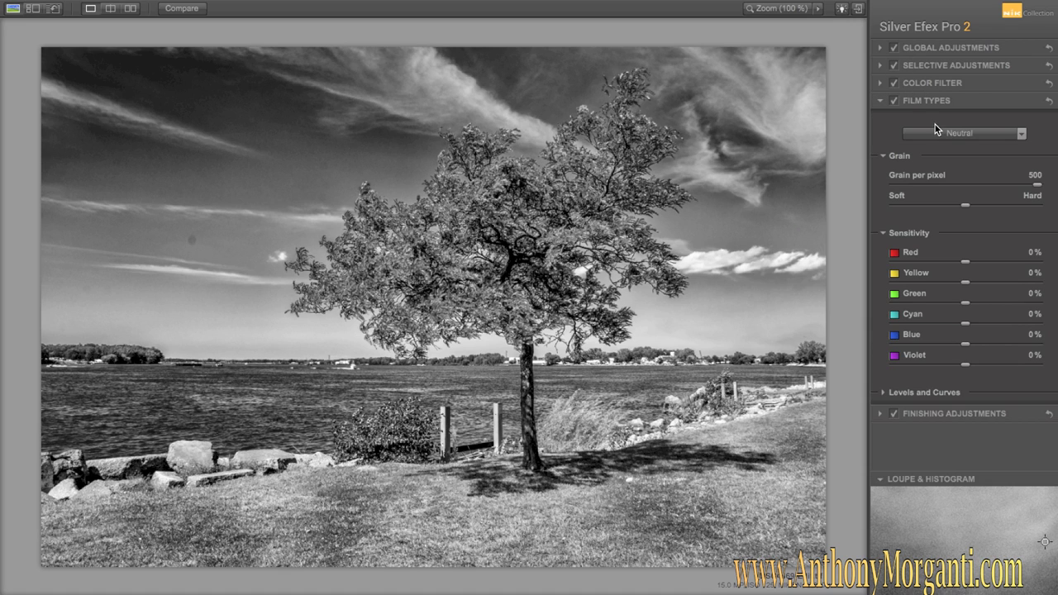
Step: Show the list of film presets from the Neutral film type dropdown
left_click(1021, 134)
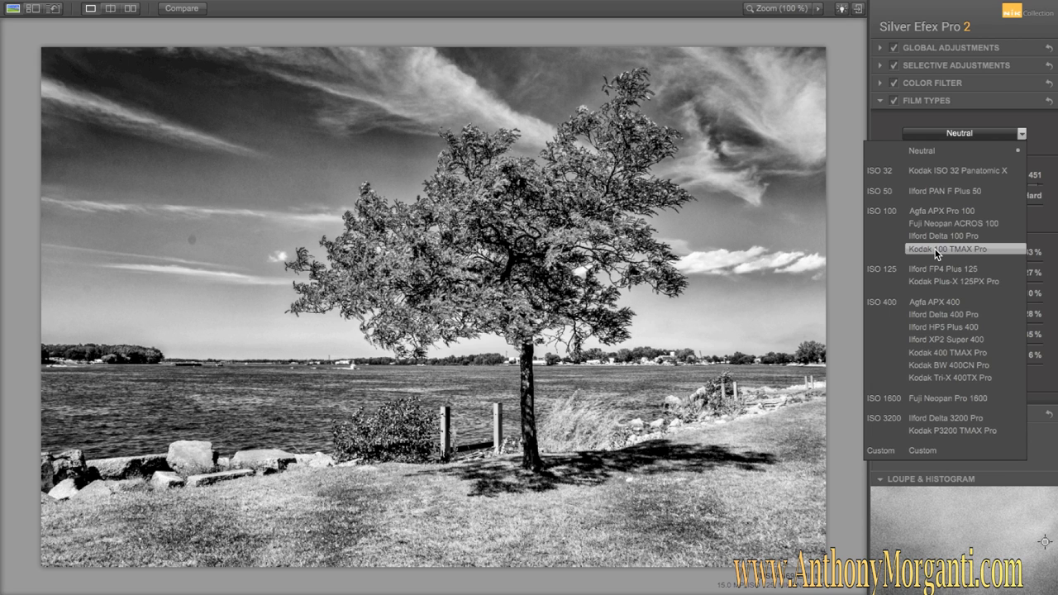
Step: Apply the Kodak 100 TMAX Pro film type, compare grain settings, and end at 500 grain per pixel
left_click(937, 249)
left_click(893, 100)
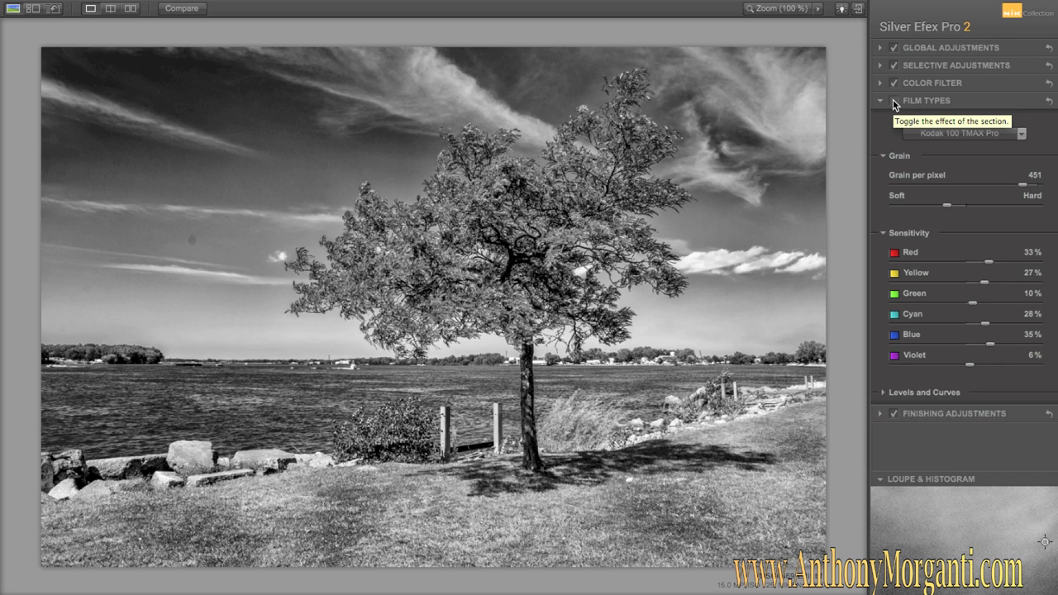
left_click(893, 100)
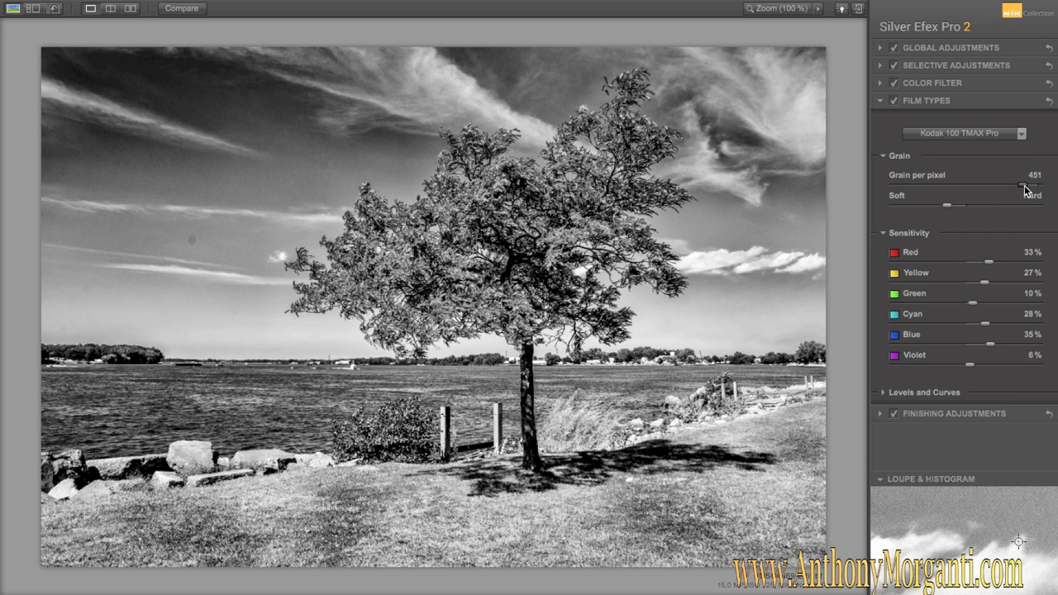
left_click_drag(1023, 189, 1050, 190)
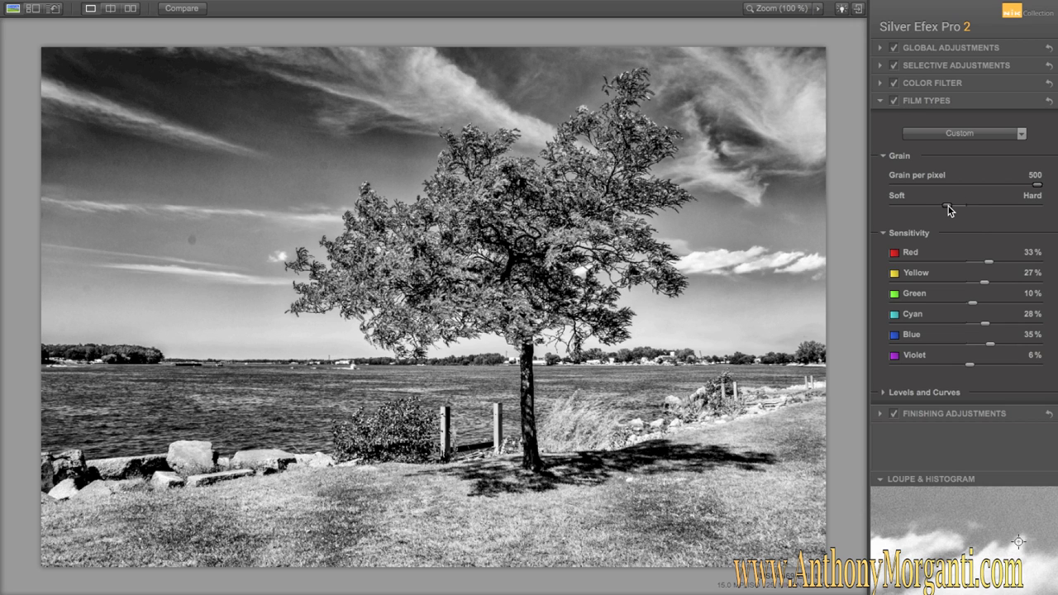
left_click(947, 205)
mouse_move(949, 210)
left_mouse_down()
mouse_move(1018, 209)
mouse_move(911, 213)
mouse_move(976, 207)
mouse_move(955, 207)
left_mouse_up()
left_click_drag(1035, 184, 964, 208)
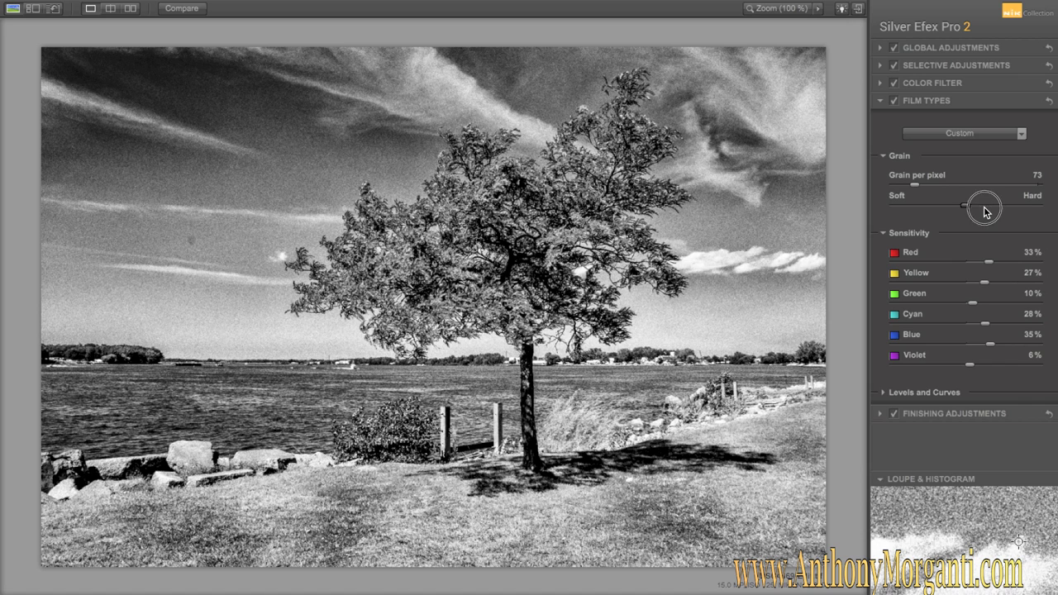
left_click_drag(914, 185, 1038, 188)
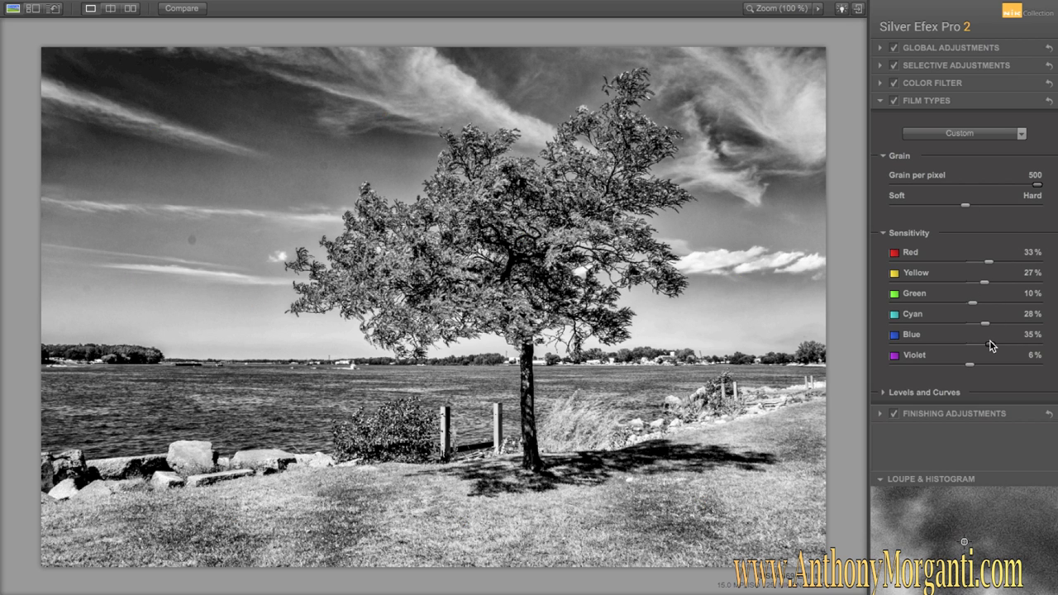
Step: Set Blue sensitivity to 28% to brighten the image
mouse_move(991, 349)
left_mouse_down()
mouse_move(1023, 342)
mouse_move(891, 352)
mouse_move(985, 349)
left_mouse_up()
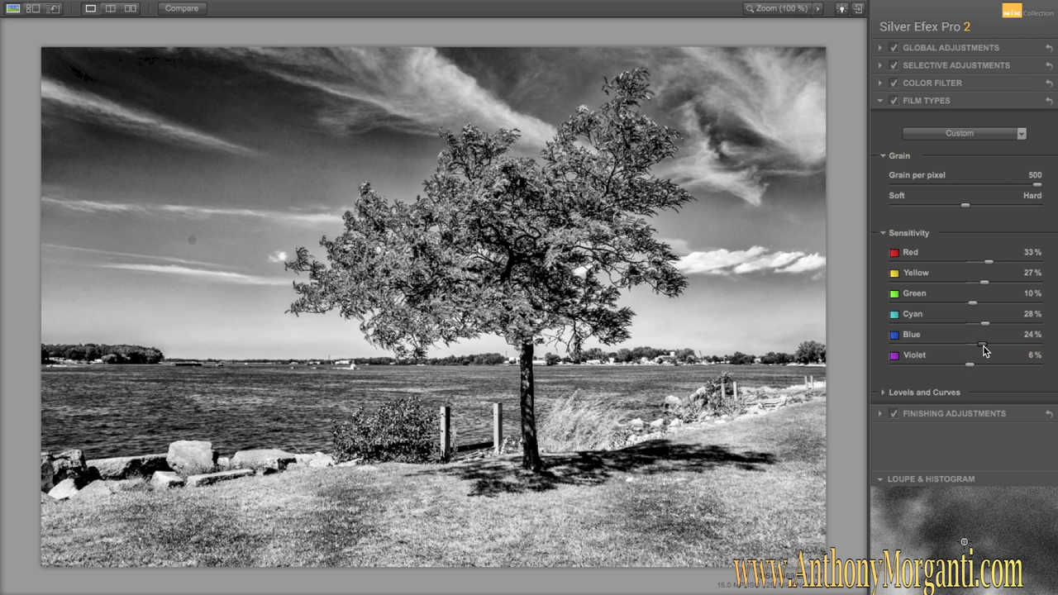
double_click(985, 349)
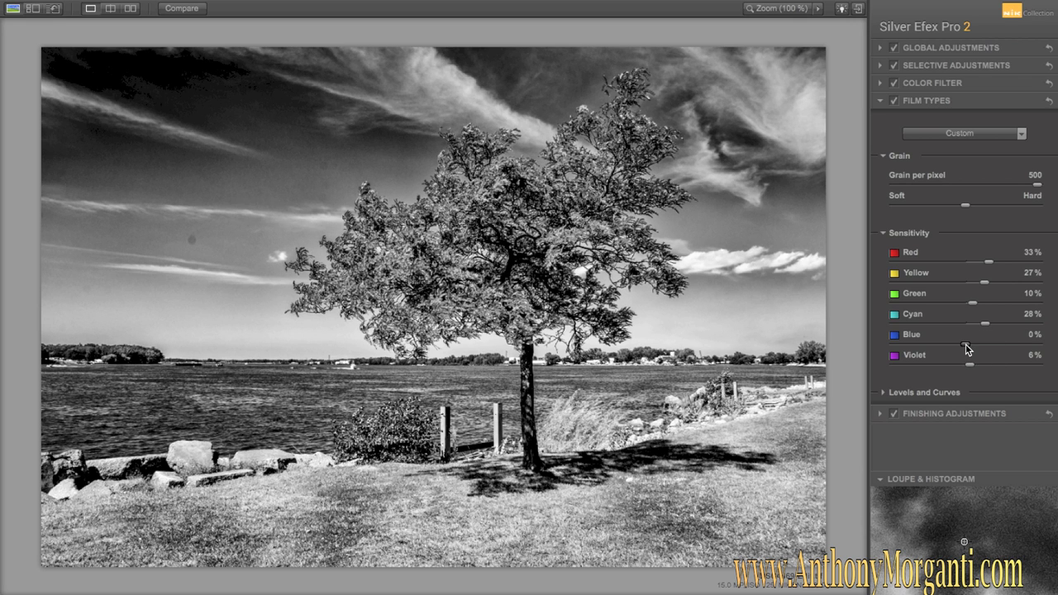
left_click_drag(968, 349, 986, 349)
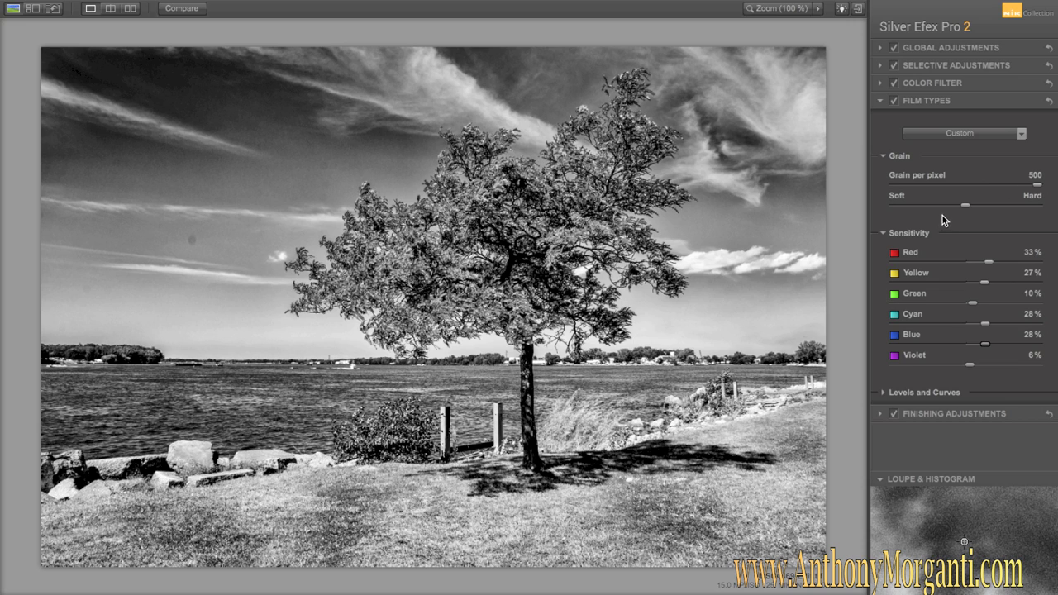
left_click(882, 101)
Step: Keep the neutral untinted toning, collapse Toning, and expand the Vignette settings
left_click(879, 118)
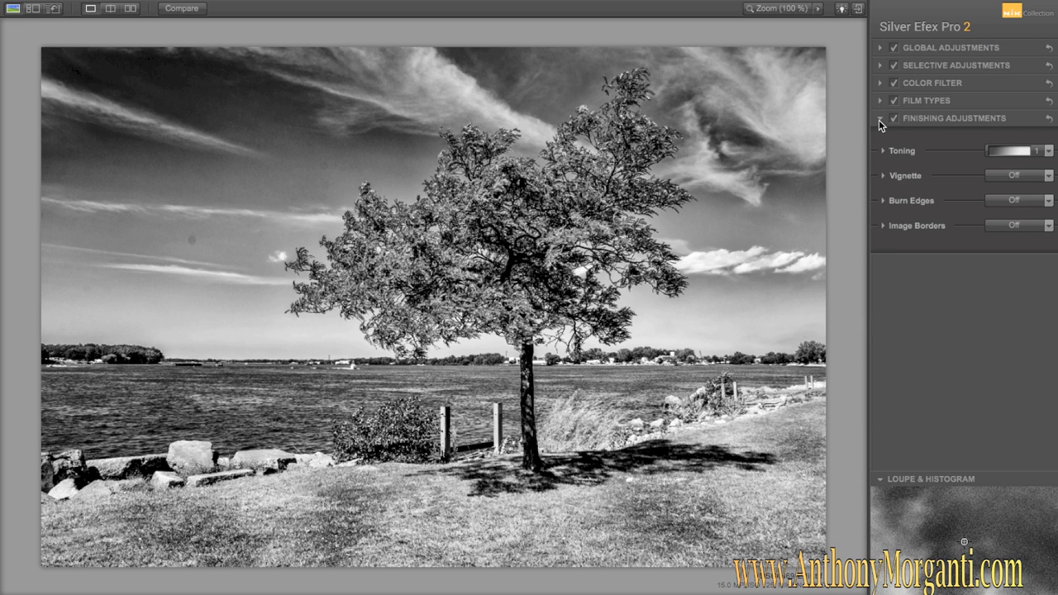
left_click(1049, 150)
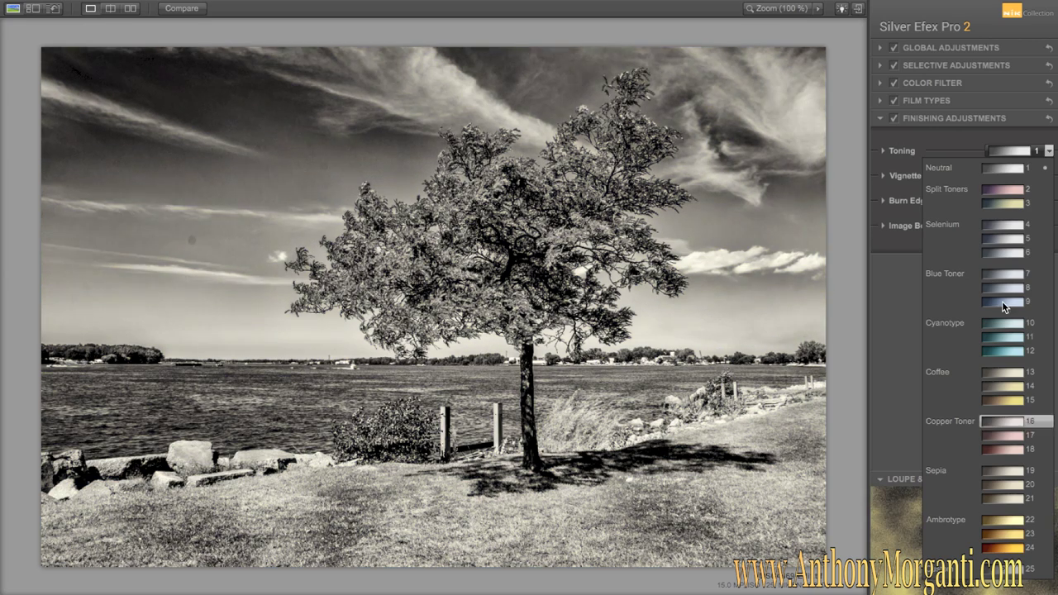
left_click(1023, 170)
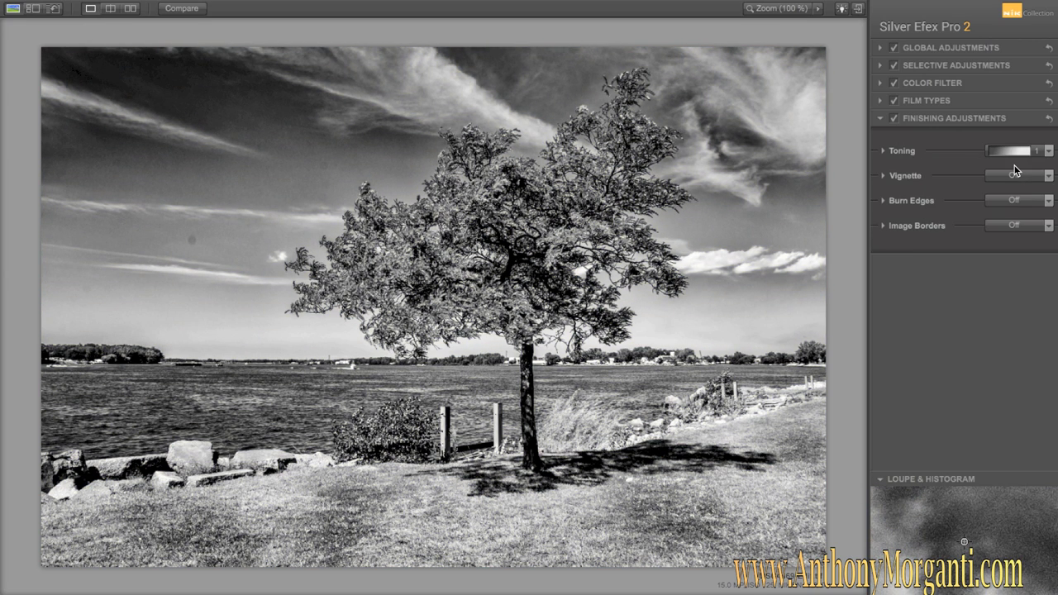
left_click(884, 151)
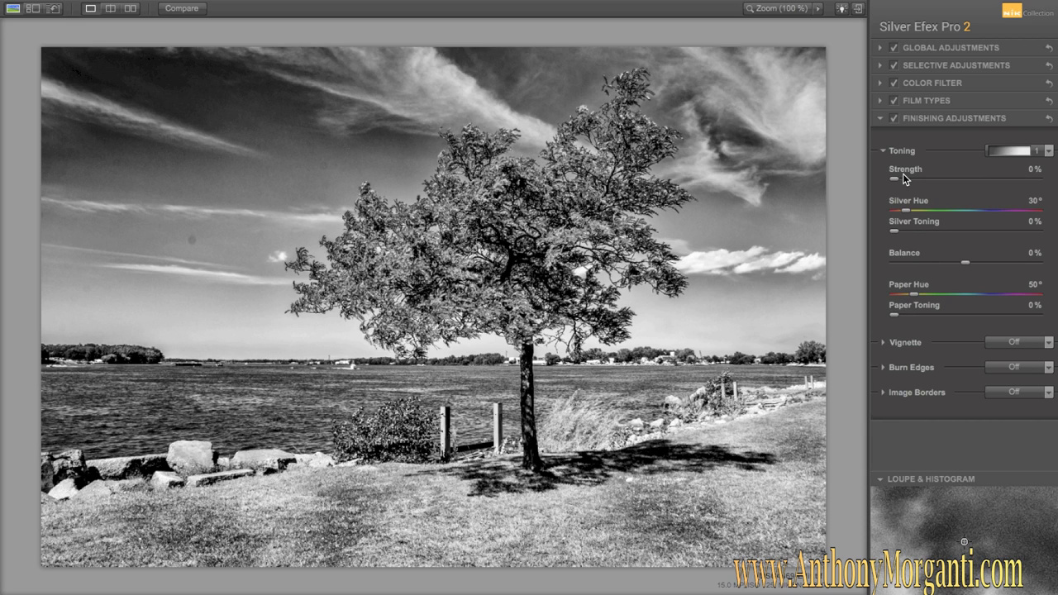
left_click(883, 152)
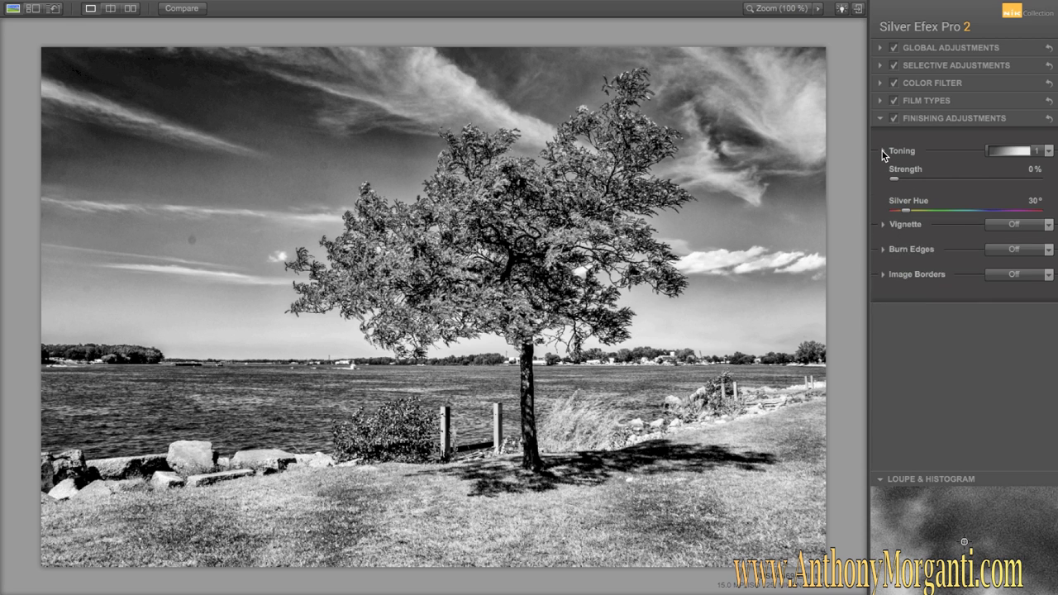
left_click(884, 176)
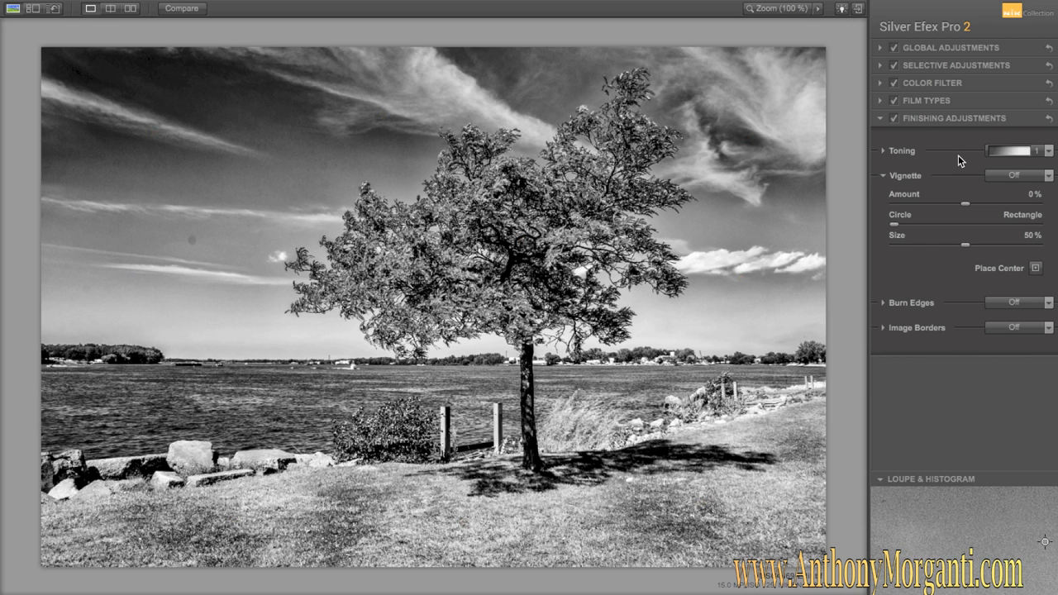
Step: Apply a Custom rectangular vignette with Amount -24% and Size 50%
left_click(1050, 176)
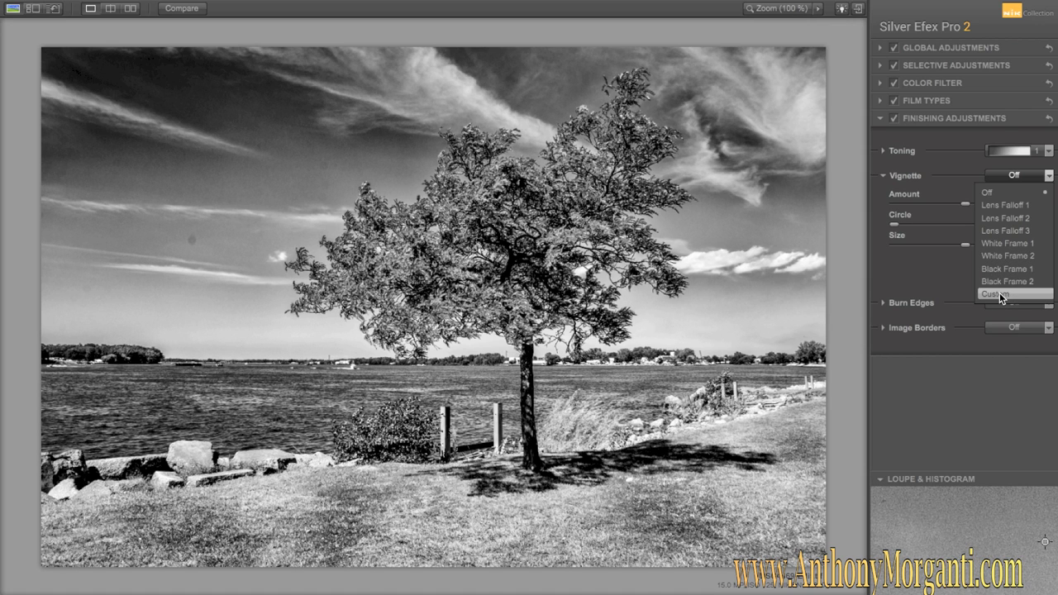
left_click(1001, 295)
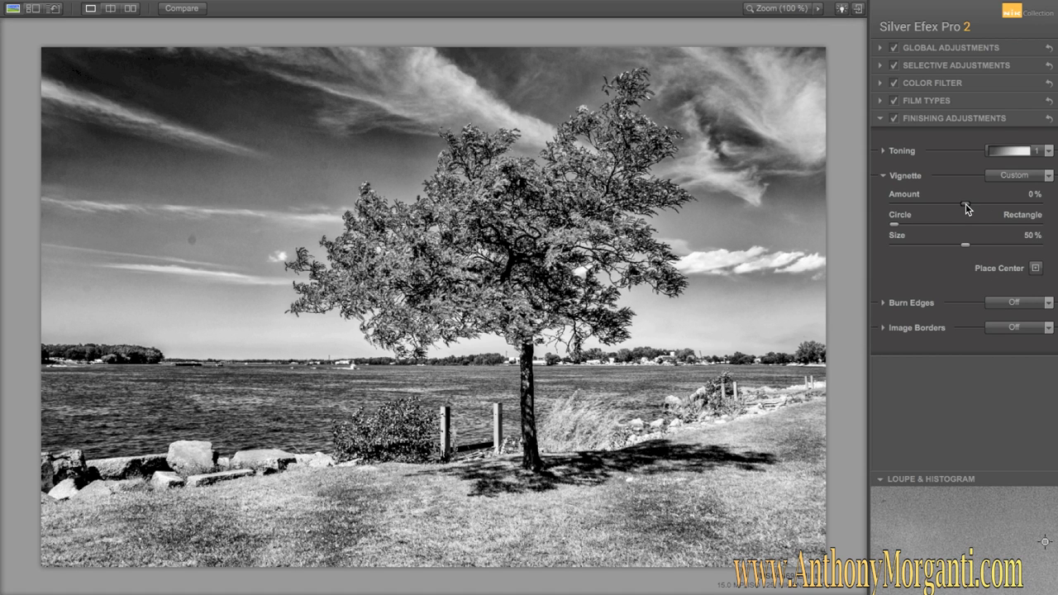
mouse_move(967, 208)
left_mouse_down()
mouse_move(987, 208)
mouse_move(950, 207)
mouse_move(997, 206)
mouse_move(950, 208)
left_mouse_up()
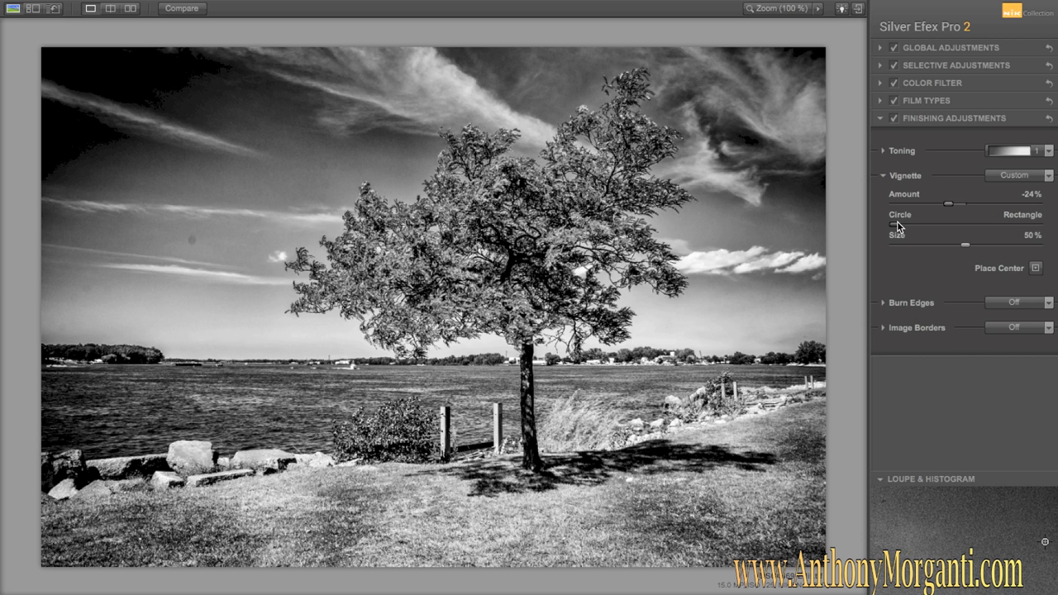
left_click_drag(894, 225, 935, 250)
double_click(933, 247)
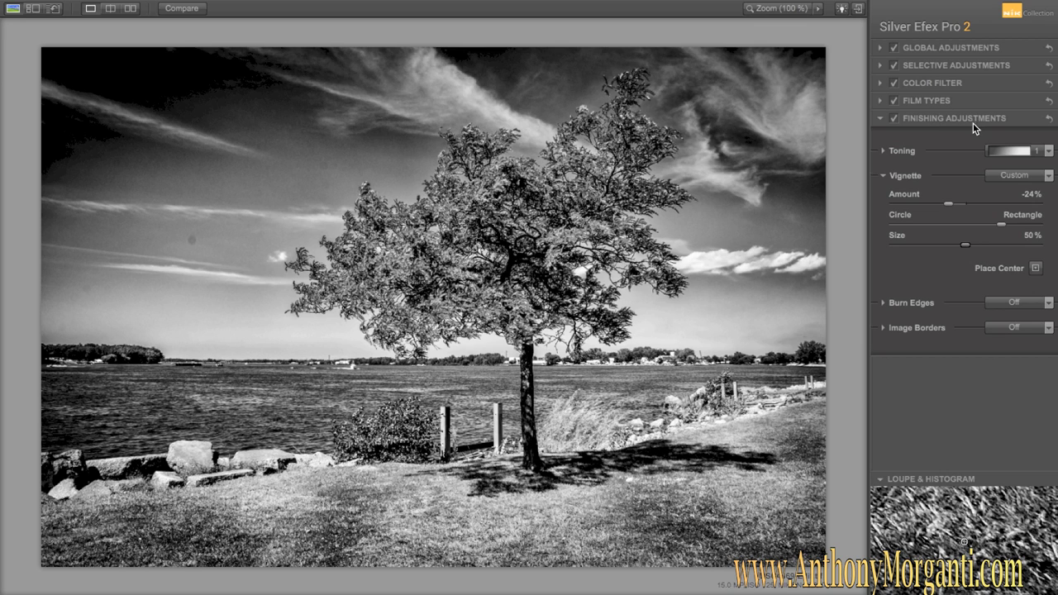
left_click(883, 176)
Step: Leave Burn Edges turned off and fold its settings away
left_click(884, 200)
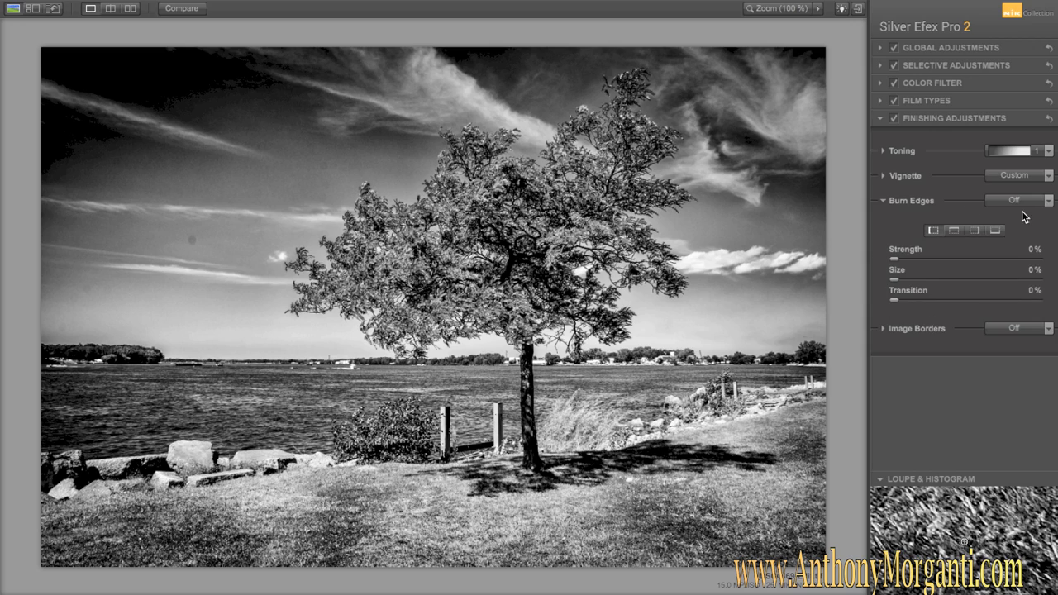
left_click(1040, 201)
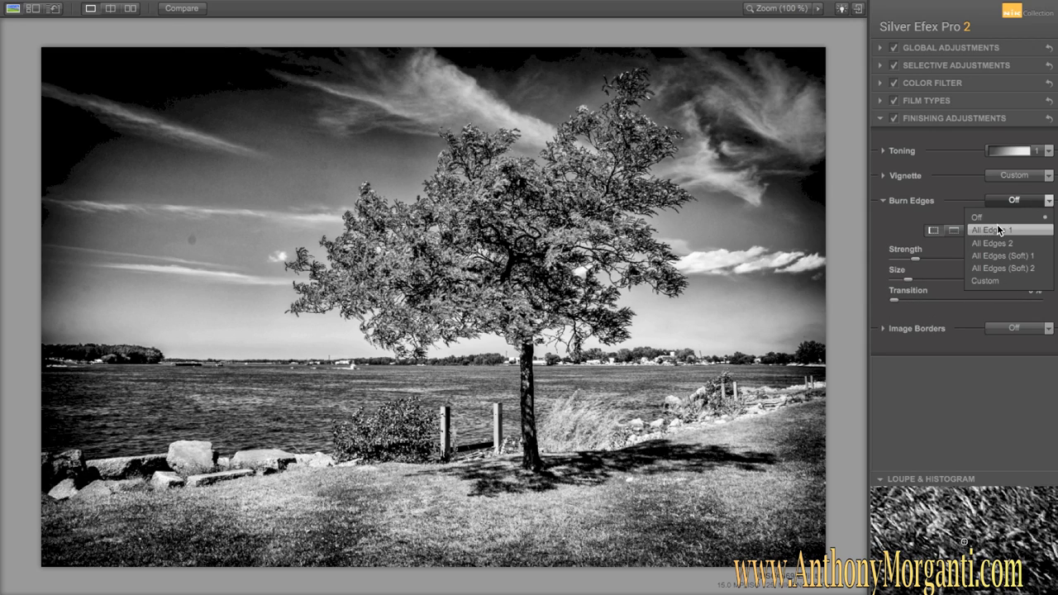
left_click(998, 219)
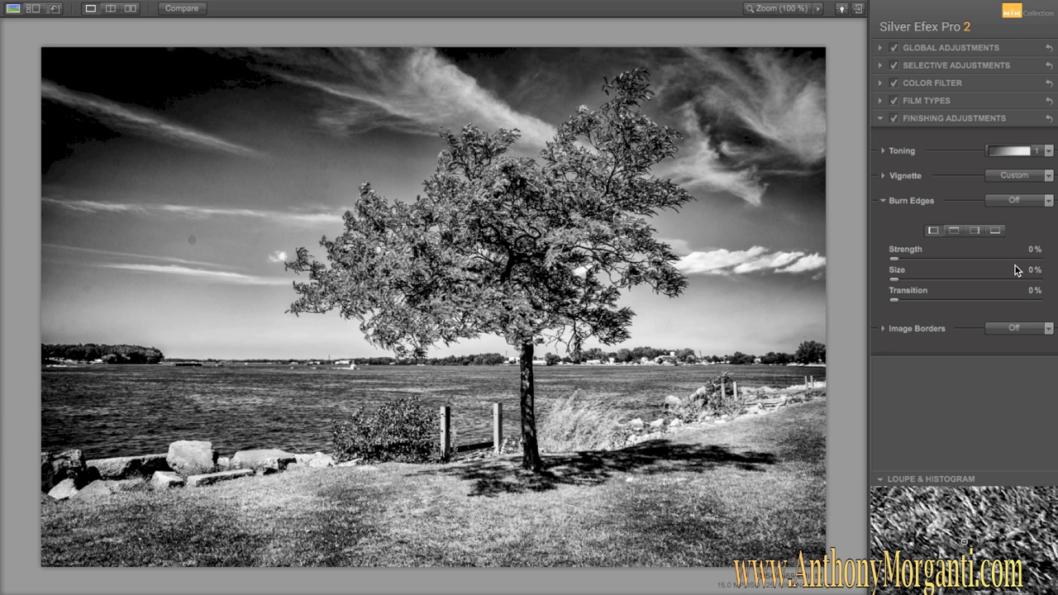
left_click(882, 200)
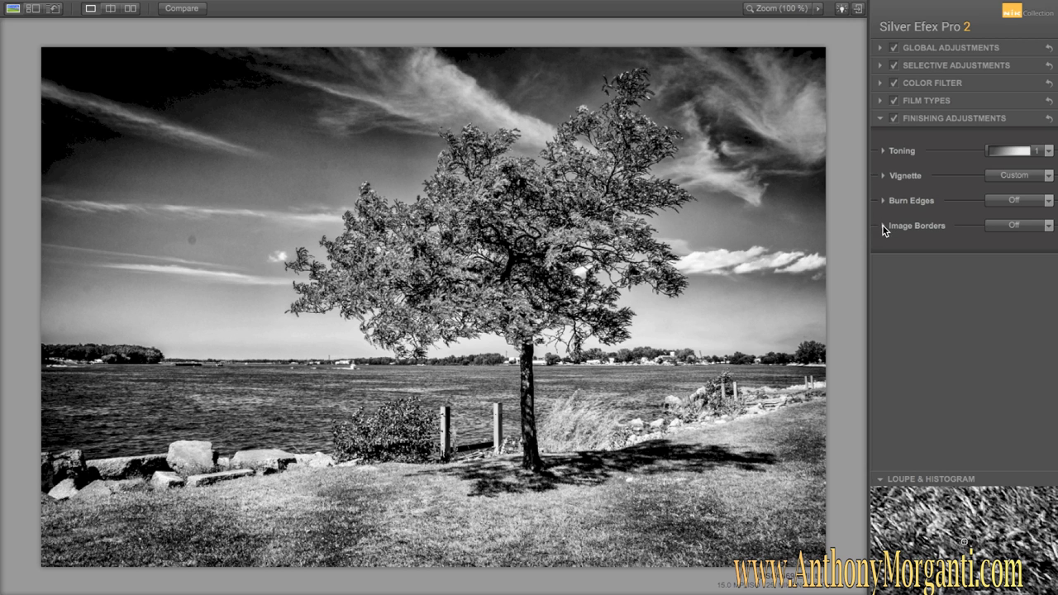
Step: Leave Image Borders off and collapse the Finishing Adjustments group
left_click(882, 225)
left_click(1023, 227)
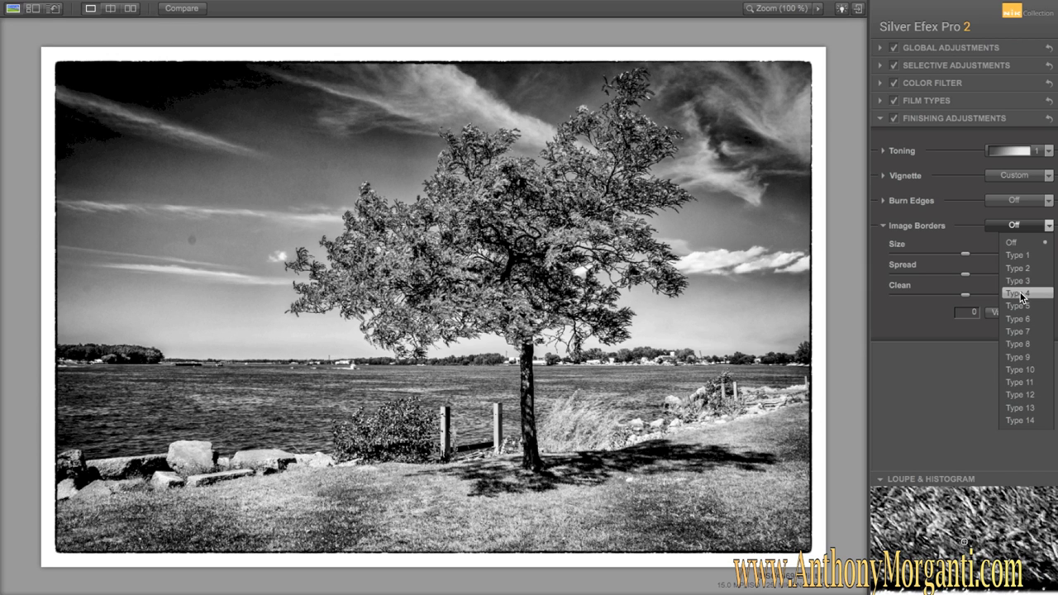
left_click(1015, 242)
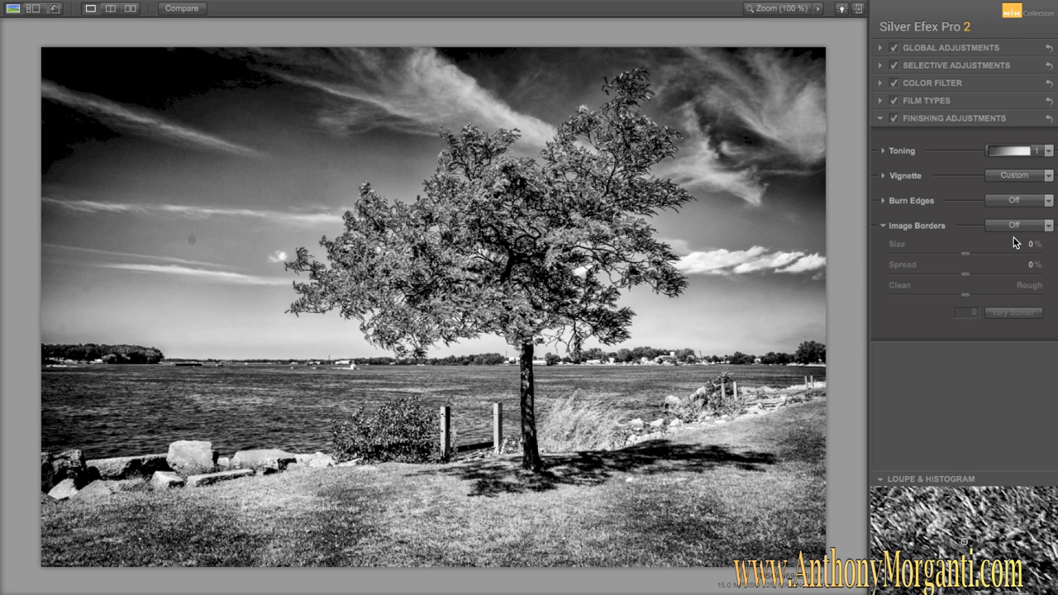
left_click(883, 225)
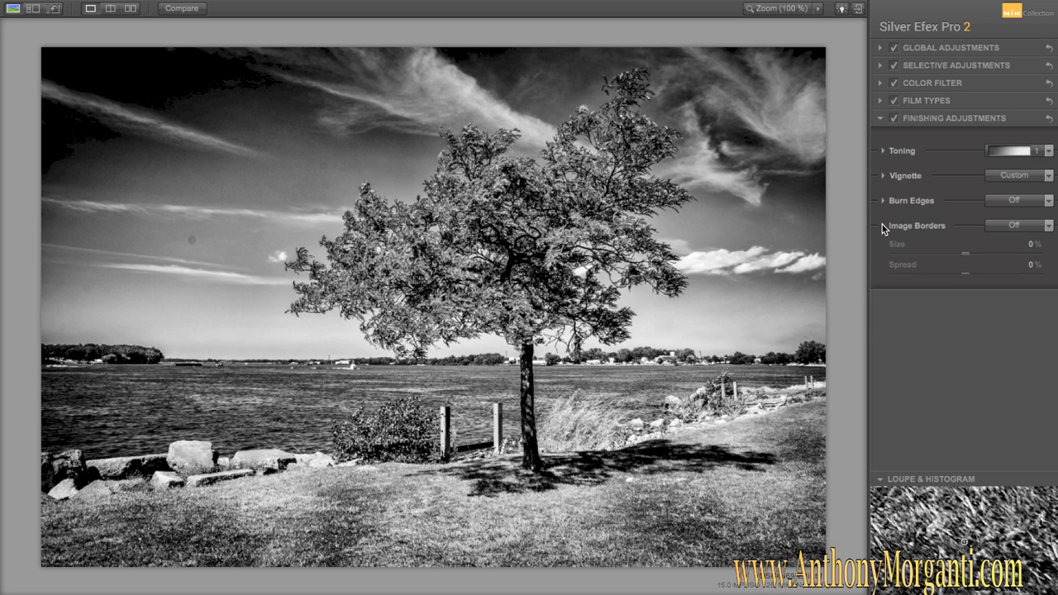
left_click(880, 121)
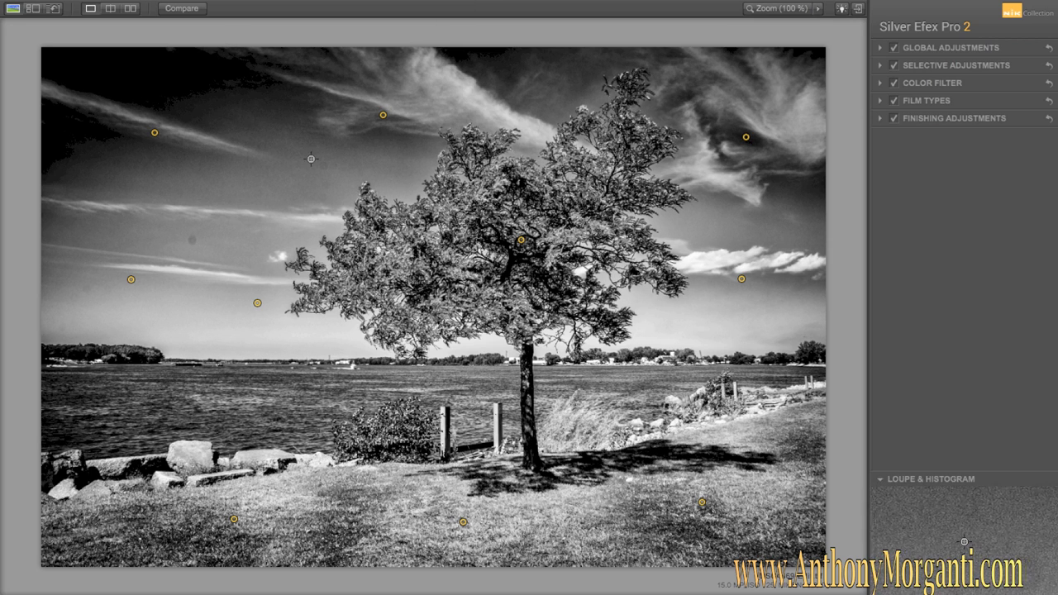
Step: Compare before and after side by side, then save the black-and-white edit to Lightroom
left_click(129, 9)
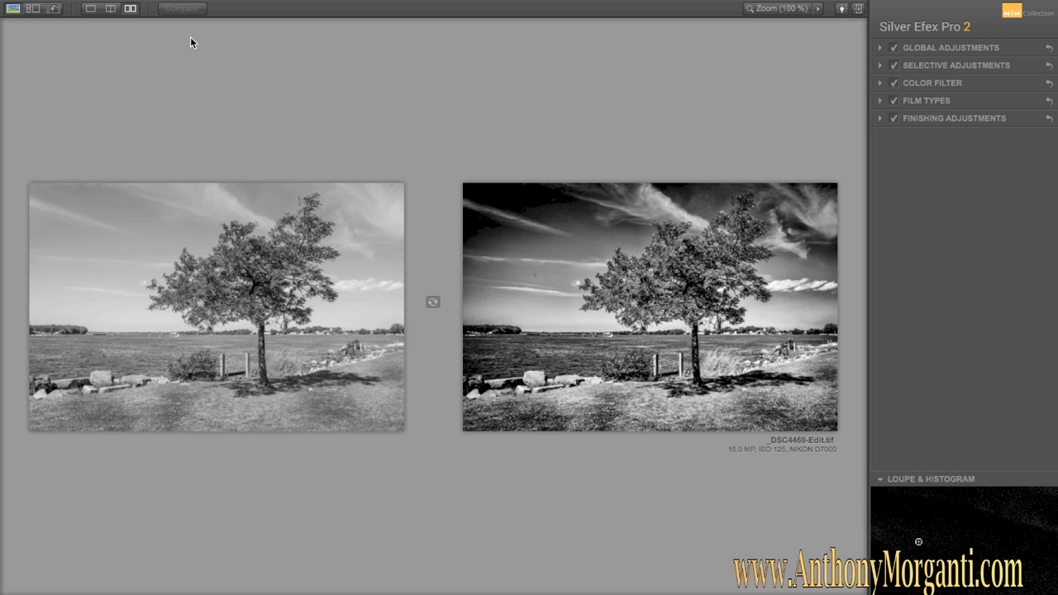
left_click(89, 9)
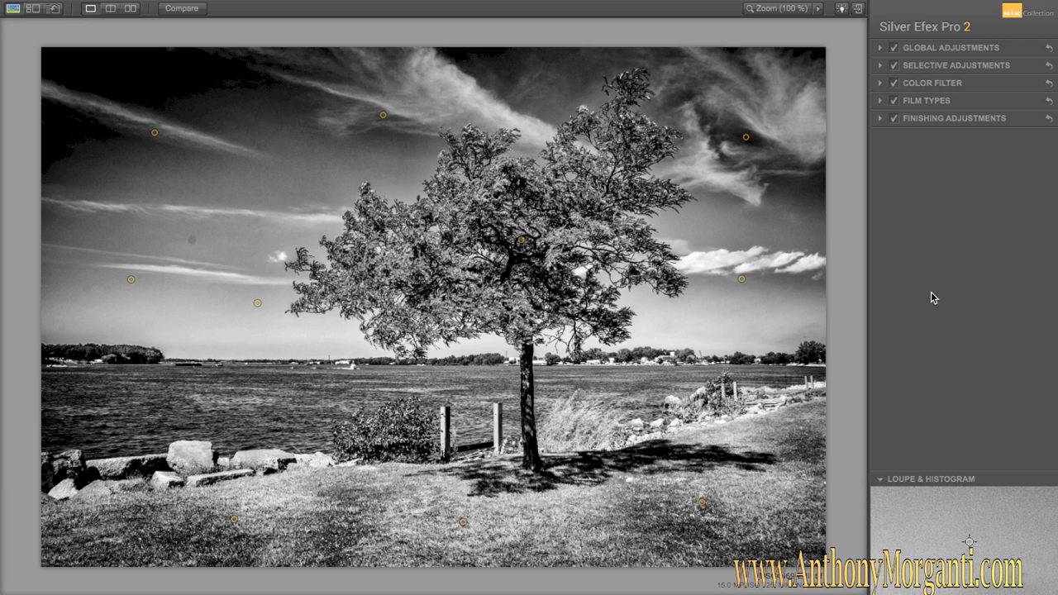
mouse_move(963, 539)
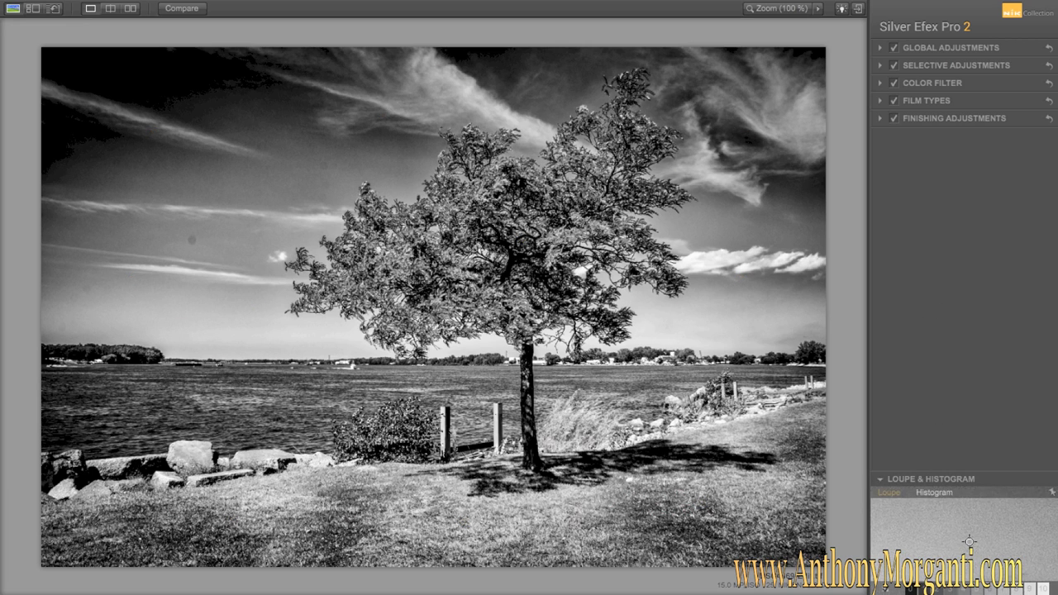
key("Return")
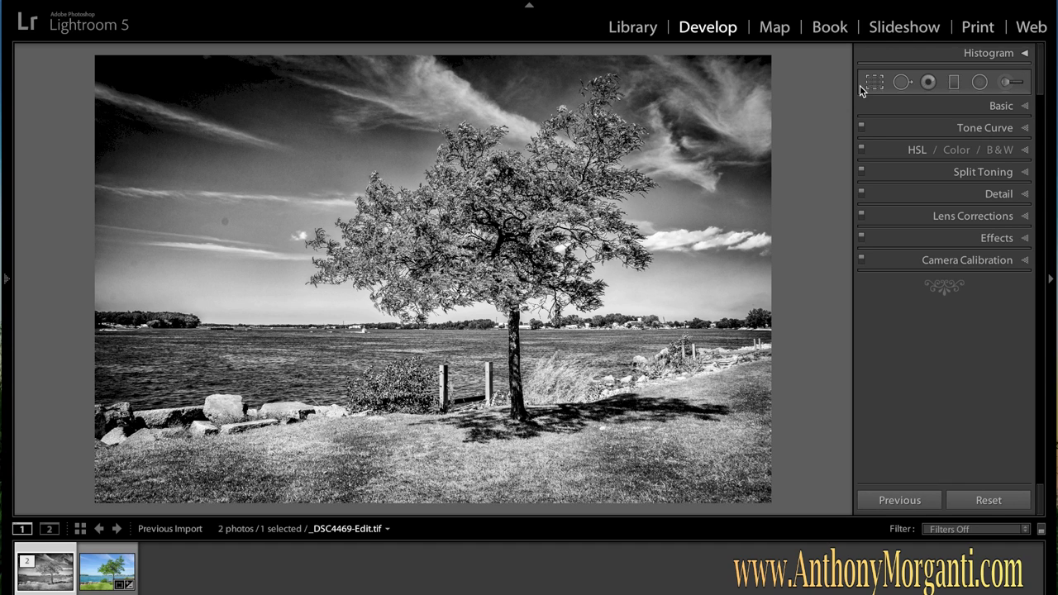
Step: Heal four dust spots in the sky with Spot Removal, sourcing from cleaner sky
left_click(902, 83)
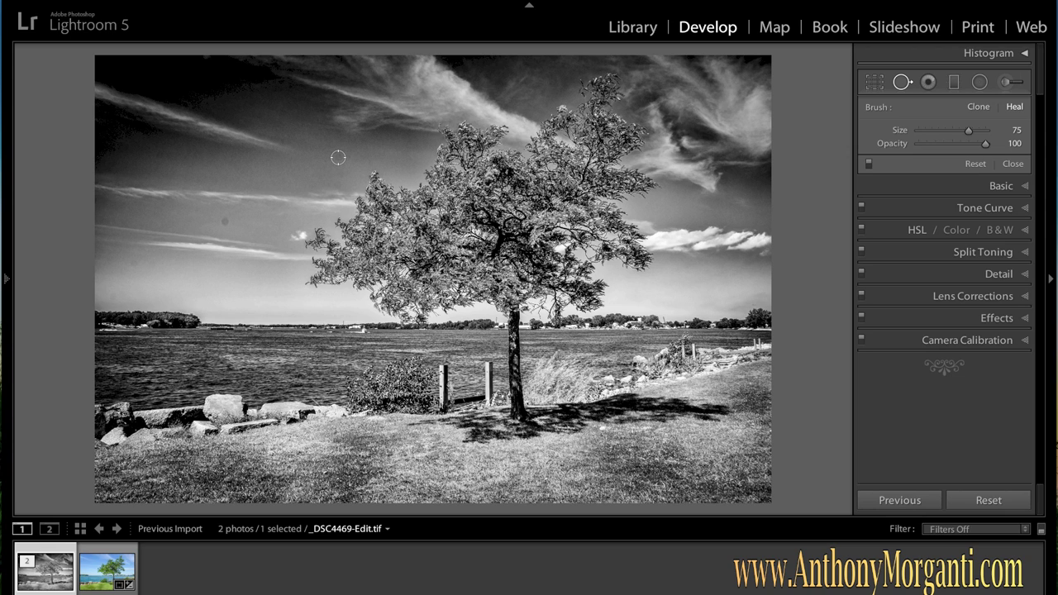
left_click(339, 157)
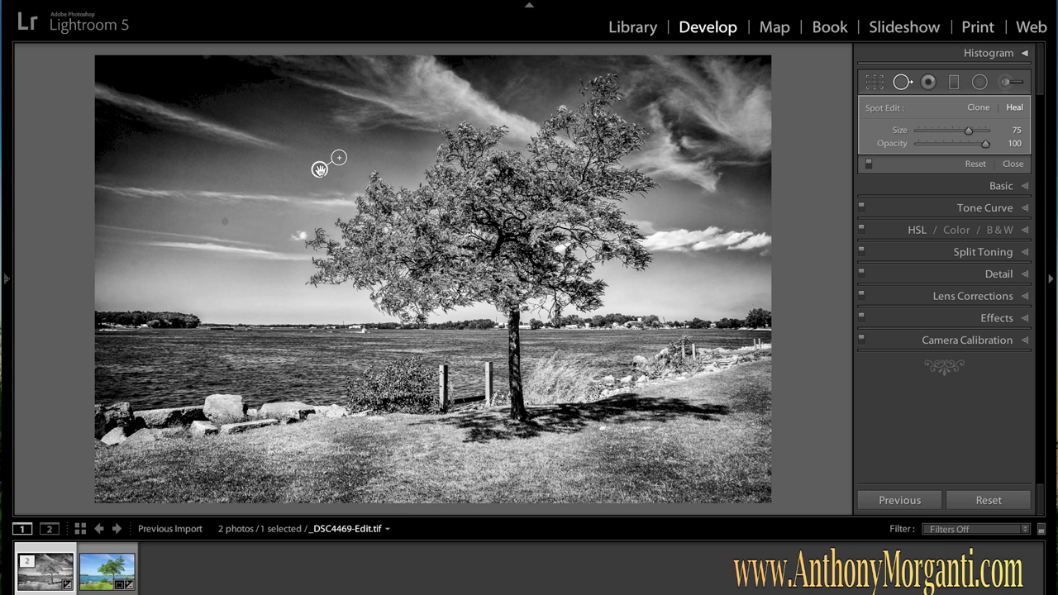
mouse_move(340, 174)
left_mouse_down()
mouse_move(340, 299)
mouse_move(311, 175)
left_mouse_up()
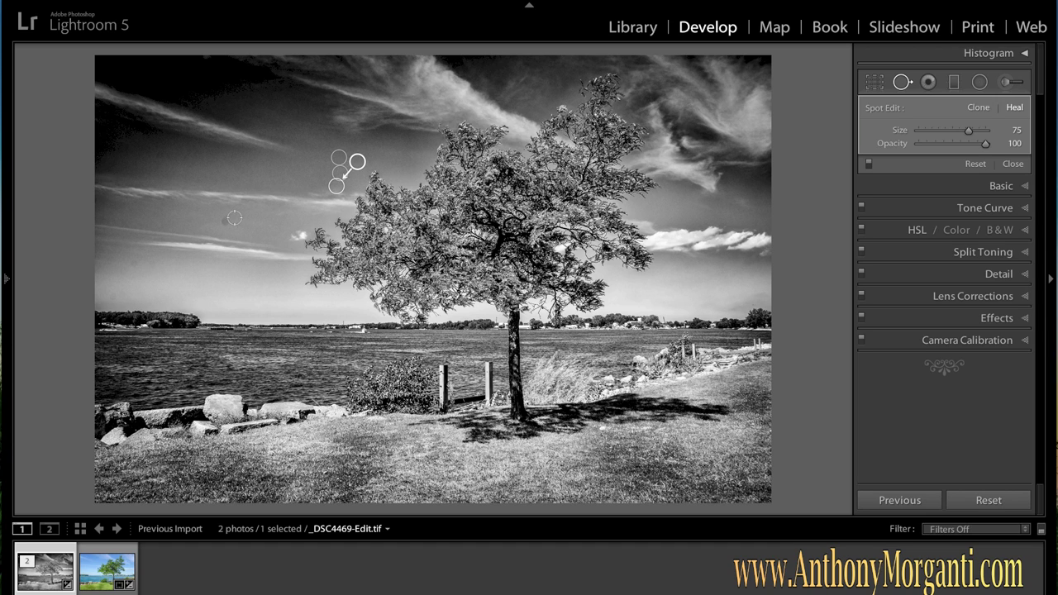
left_click(226, 221)
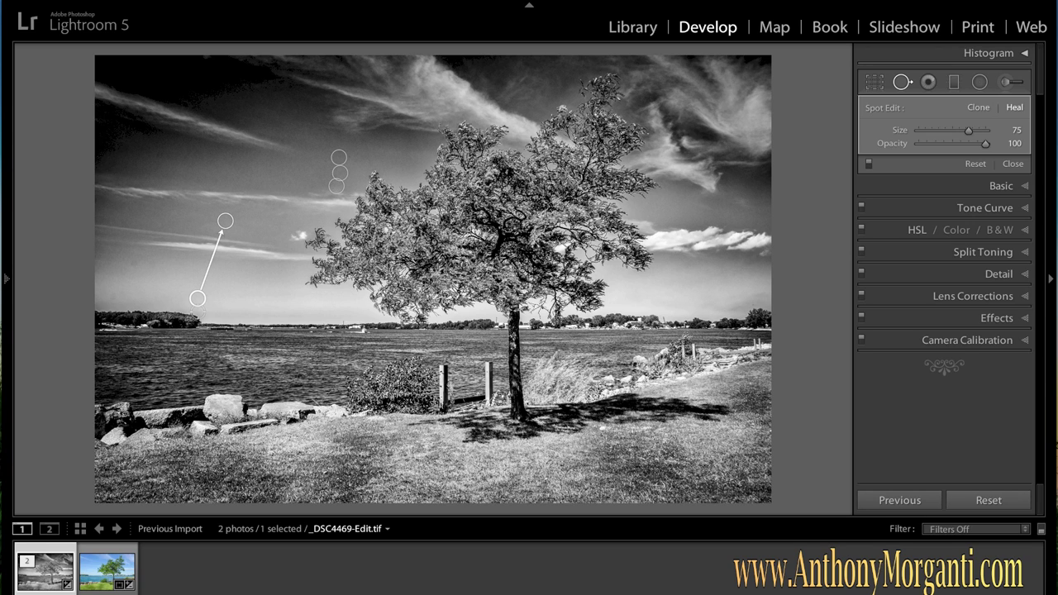
key("Return")
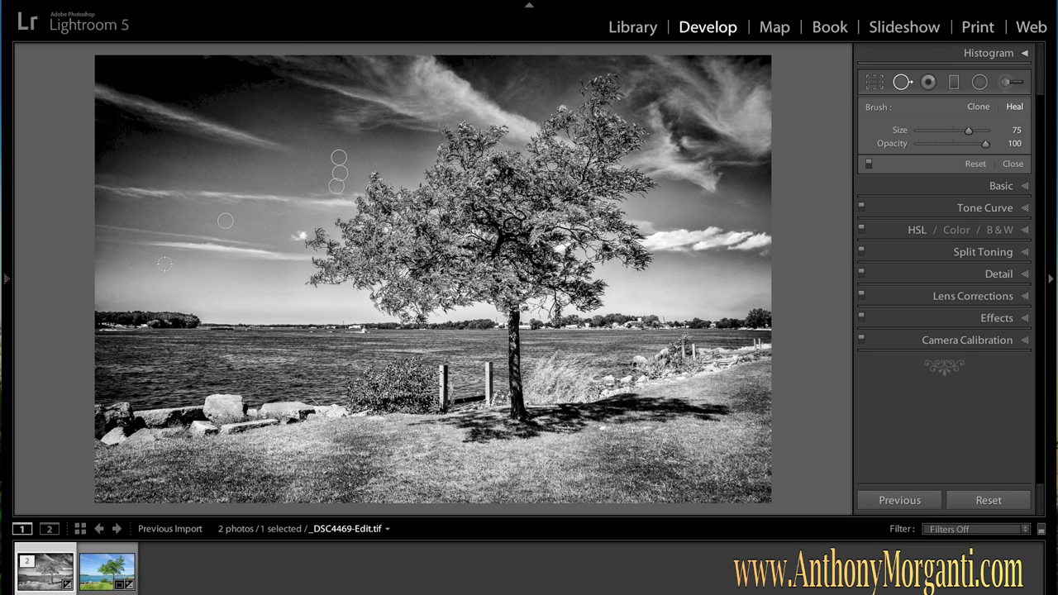
left_click(134, 263)
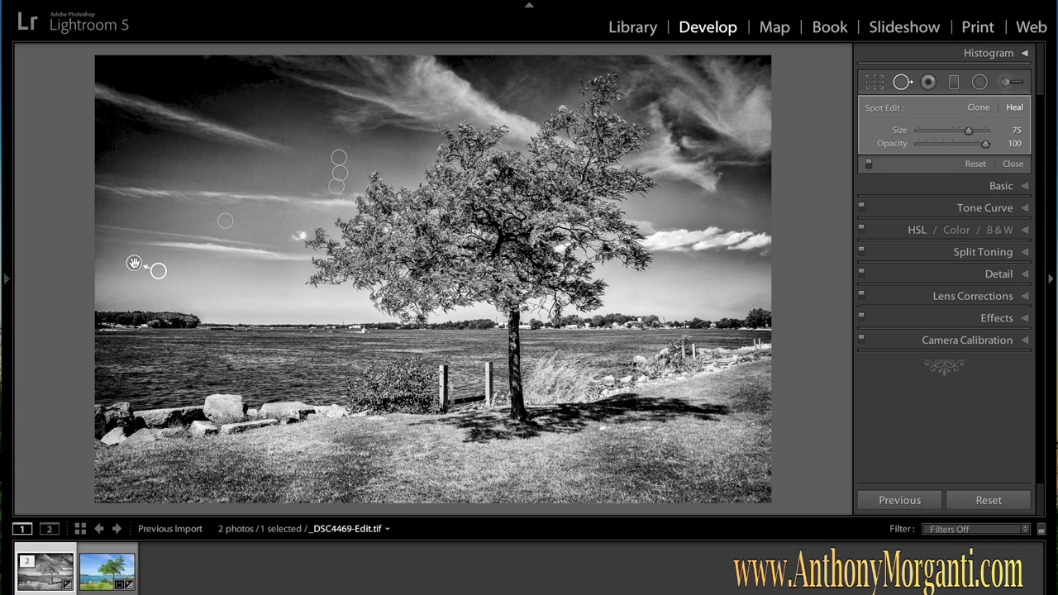
left_click(110, 293)
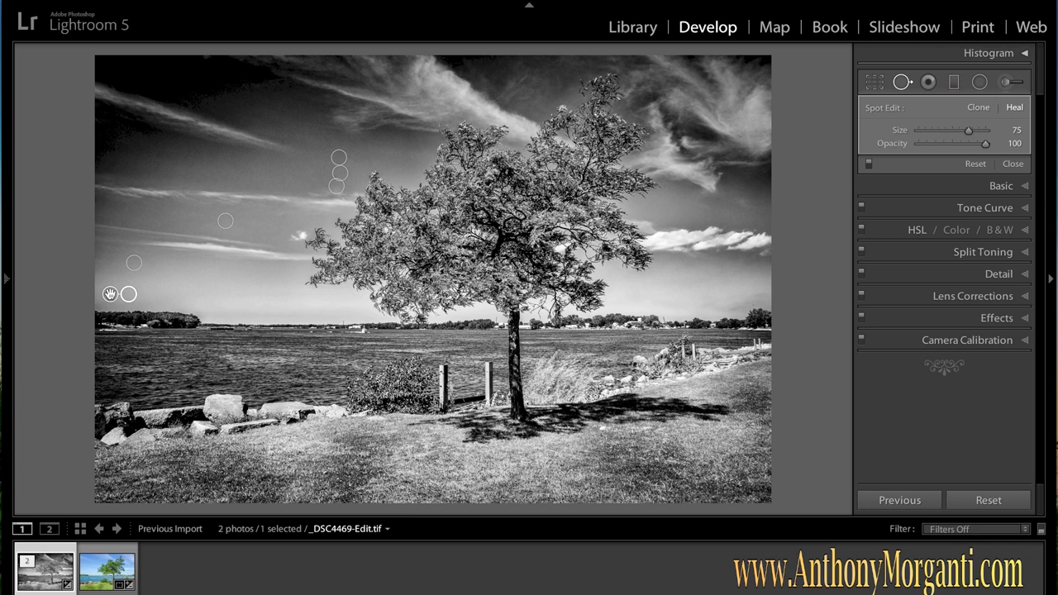
key("Return")
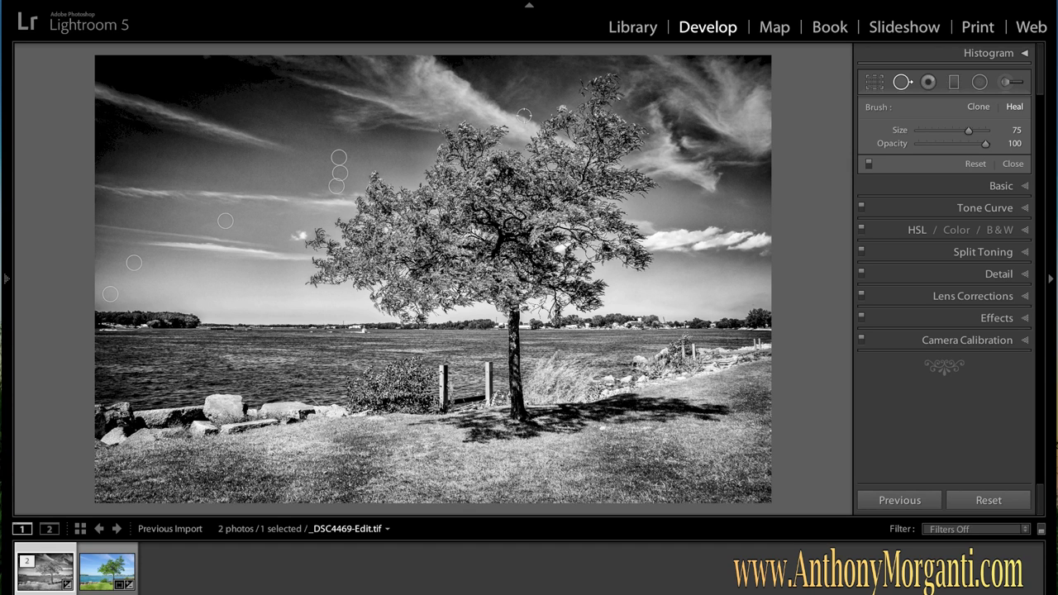
left_click(902, 81)
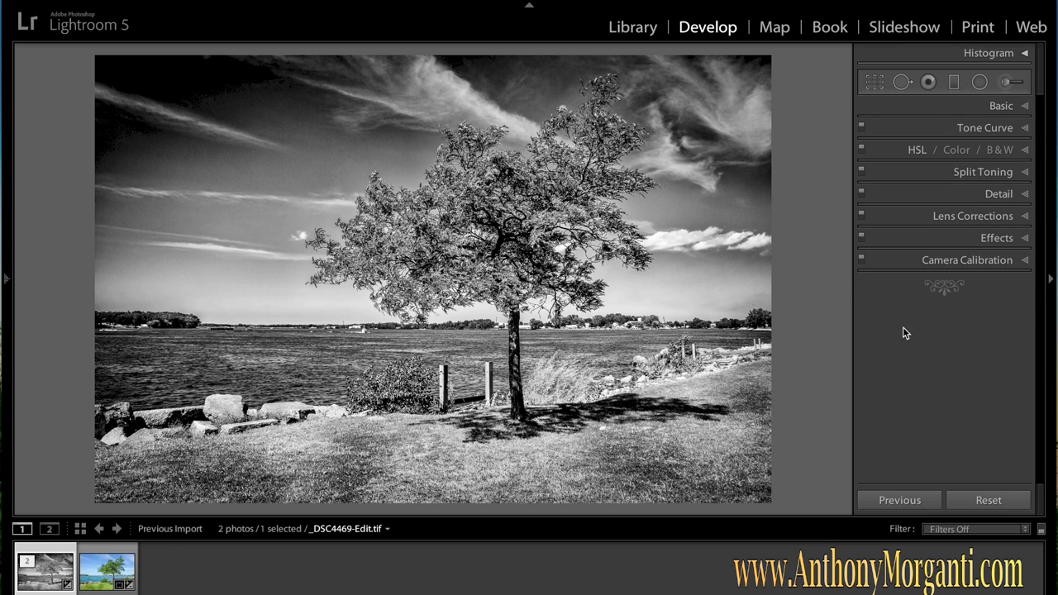
left_click(86, 580)
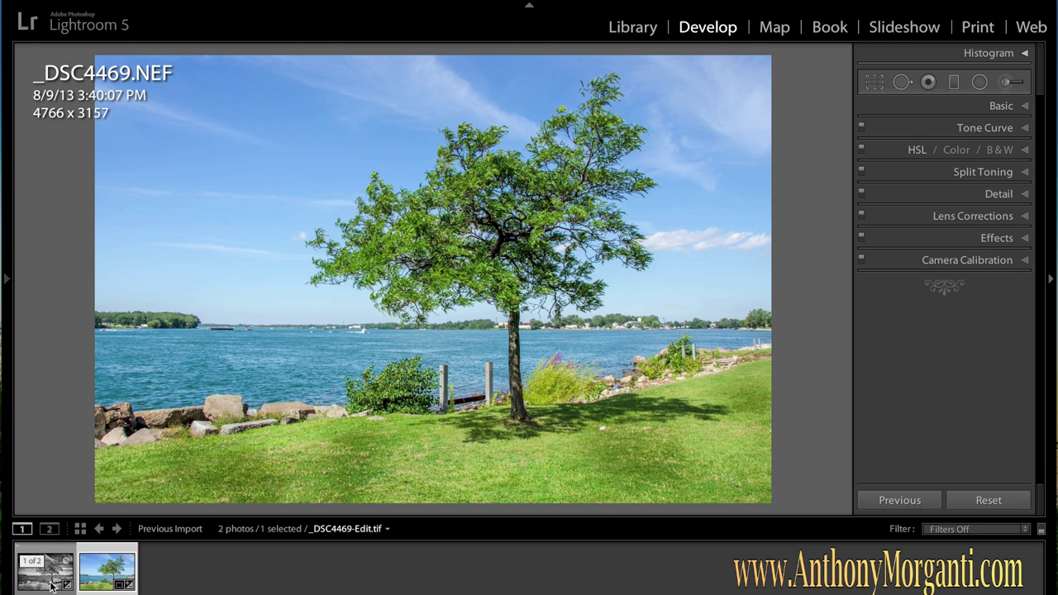
left_click(43, 586)
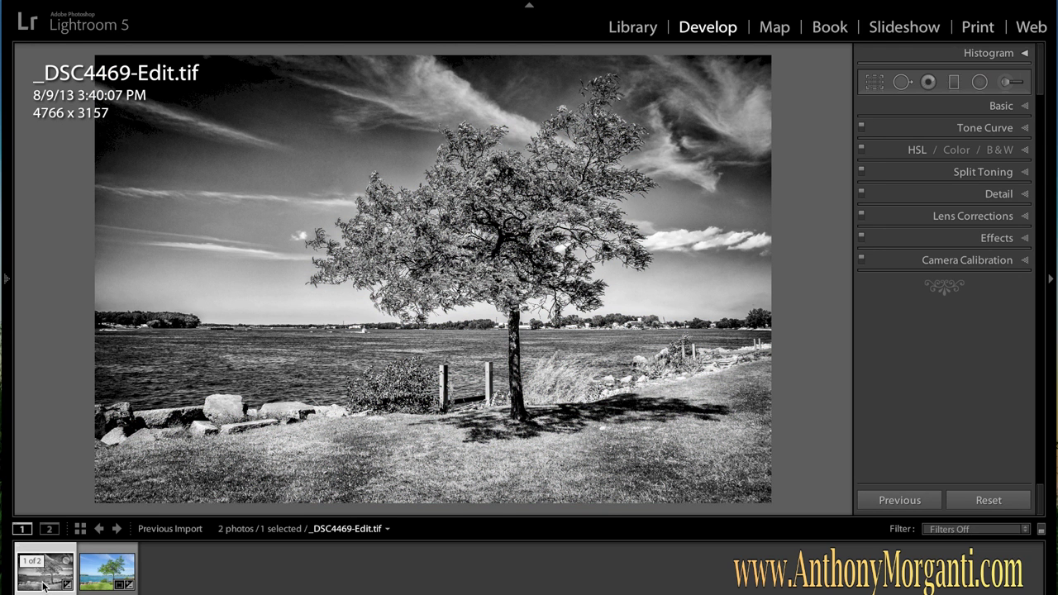